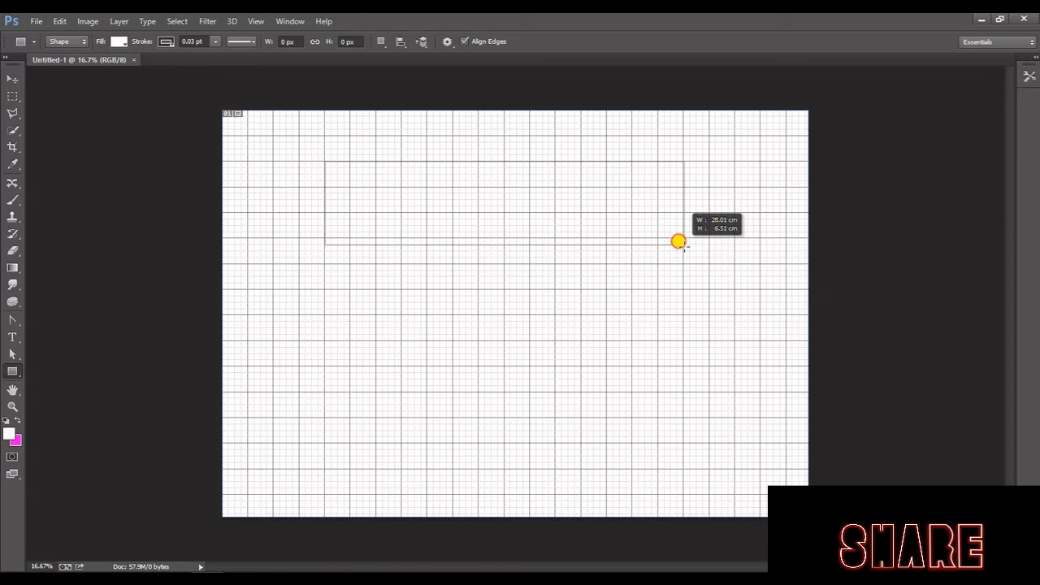
Step: Draw a rectangle of about 3308 × 2363 px on the canvas and fill it with light grey
{"action": "left_click_drag", "start_coordinate": [678, 242], "coordinate": [677, 414]}
{"action": "left_click", "coordinate": [119, 40]}
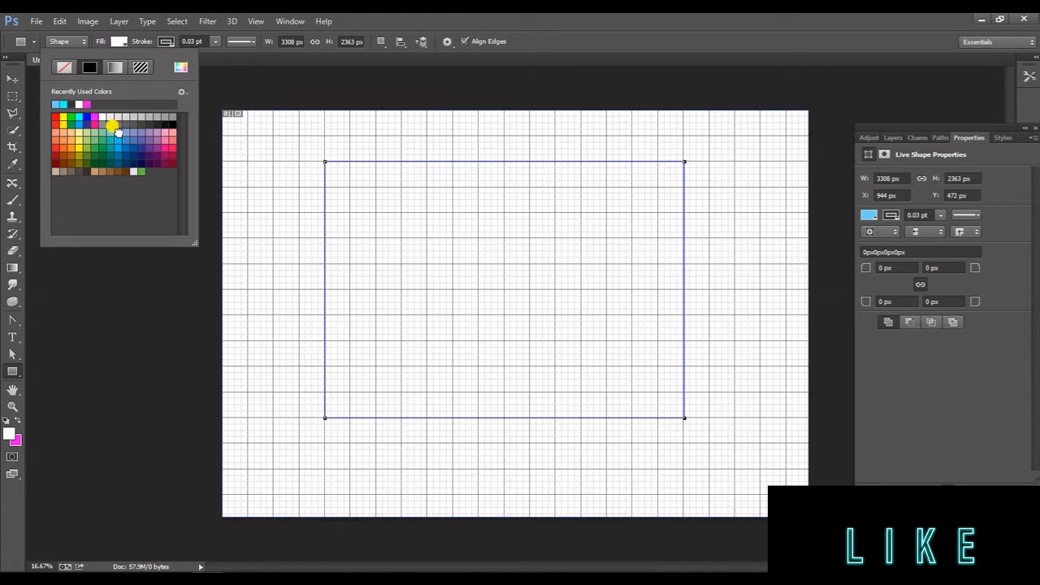
{"action": "left_click", "coordinate": [118, 127]}
{"action": "left_click", "coordinate": [142, 118]}
{"action": "left_click", "coordinate": [124, 118]}
{"action": "key", "text": "v"}
{"action": "left_click", "coordinate": [134, 251]}
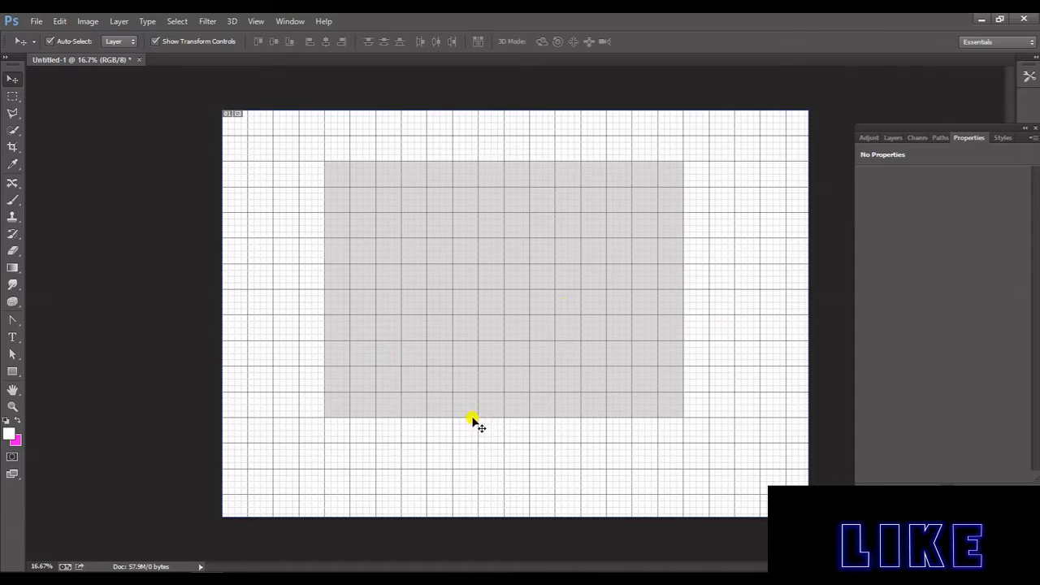
Step: Extend the grey rectangle's bottom edge downward by two major grid squares
{"action": "left_click", "coordinate": [893, 138]}
{"action": "left_click", "coordinate": [931, 209]}
{"action": "key", "text": "ctrl+t"}
{"action": "left_click_drag", "start_coordinate": [504, 417], "coordinate": [504, 468]}
{"action": "key", "text": "Return"}
{"action": "left_click", "coordinate": [685, 147]}
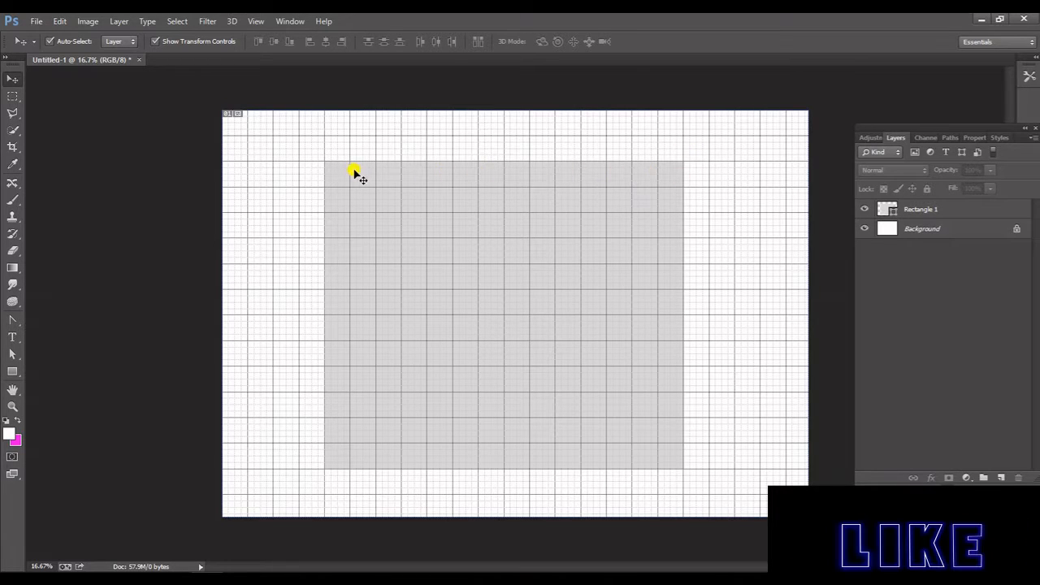
Step: Move the grey rectangle's left edge inward by one major grid square
{"action": "left_click", "coordinate": [325, 317]}
{"action": "left_click_drag", "start_coordinate": [323, 314], "coordinate": [342, 309]}
{"action": "left_click", "coordinate": [657, 45]}
Step: Rasterize the Rectangle 1 layer and lock it completely
{"action": "right_click", "coordinate": [922, 211]}
{"action": "left_click", "coordinate": [809, 155]}
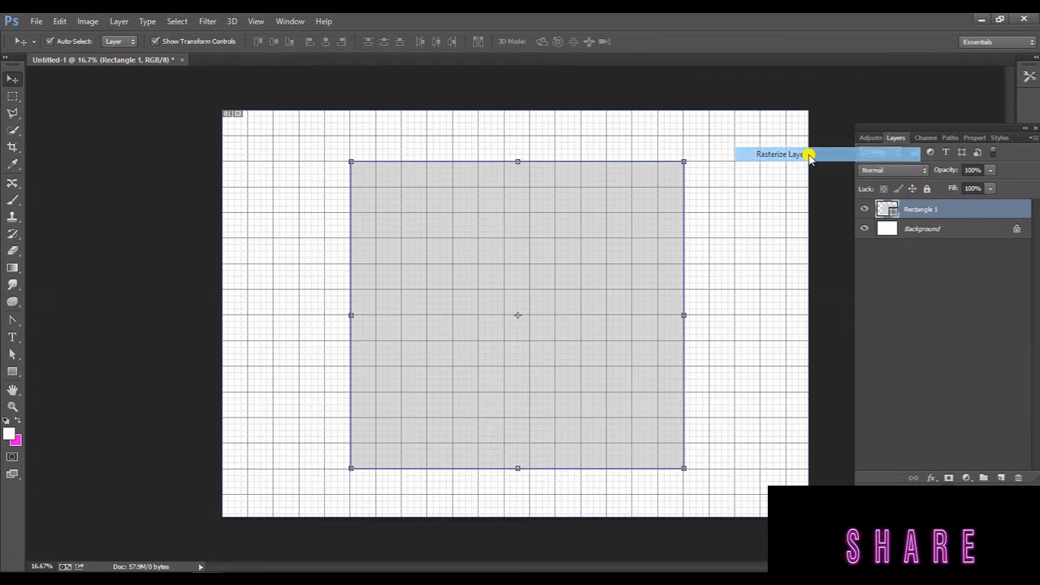
{"action": "left_click", "coordinate": [928, 189]}
{"action": "left_click", "coordinate": [714, 257]}
Step: Draw a white vertical rectangle of about 474 × 1891 px, starting at the grey square's top edge, right of centre
{"action": "left_click_drag", "start_coordinate": [13, 371], "coordinate": [11, 376]}
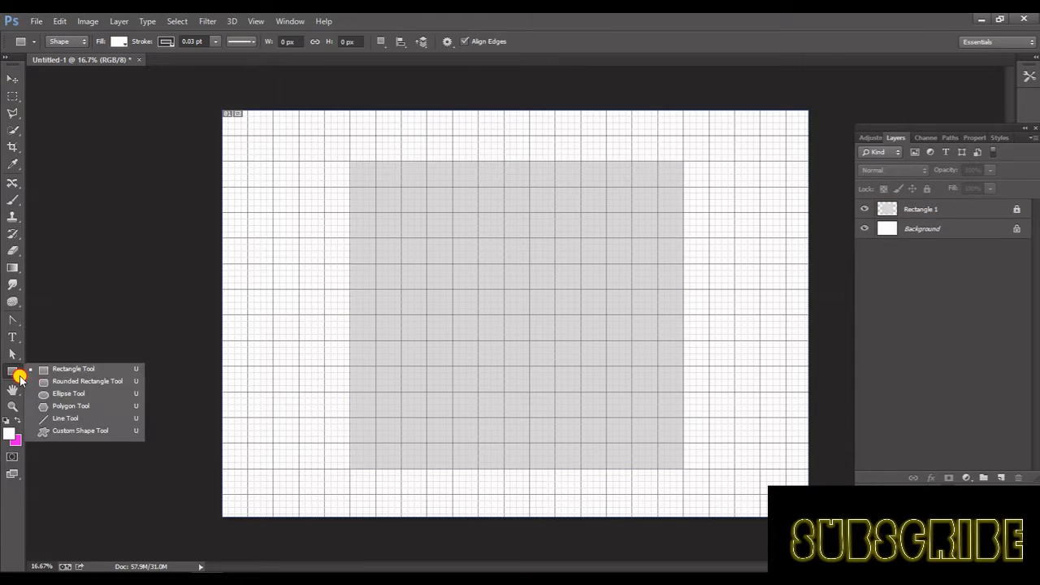
{"action": "left_click", "coordinate": [81, 368]}
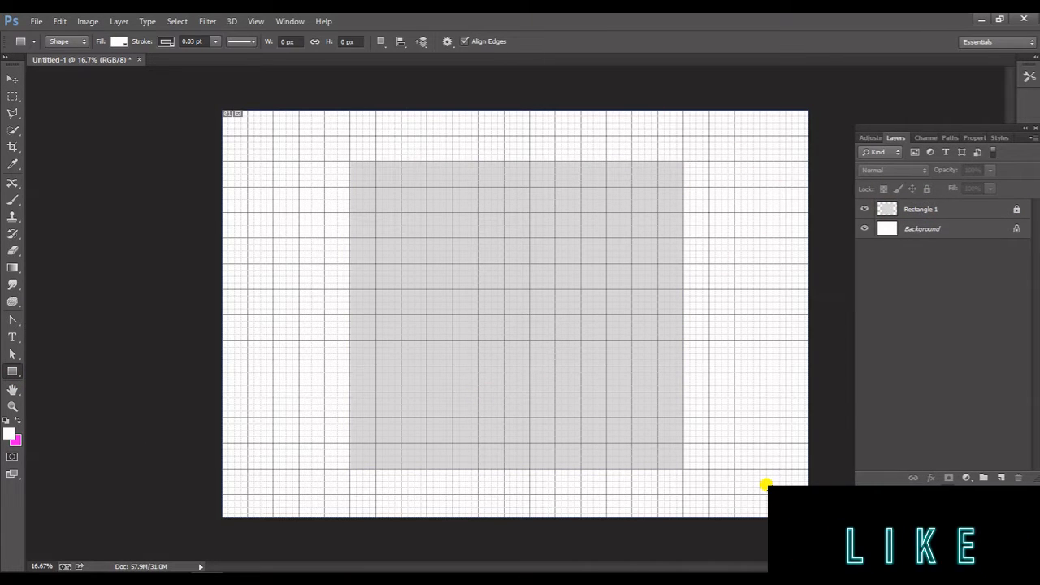
{"action": "left_click_drag", "start_coordinate": [528, 162], "coordinate": [576, 361]}
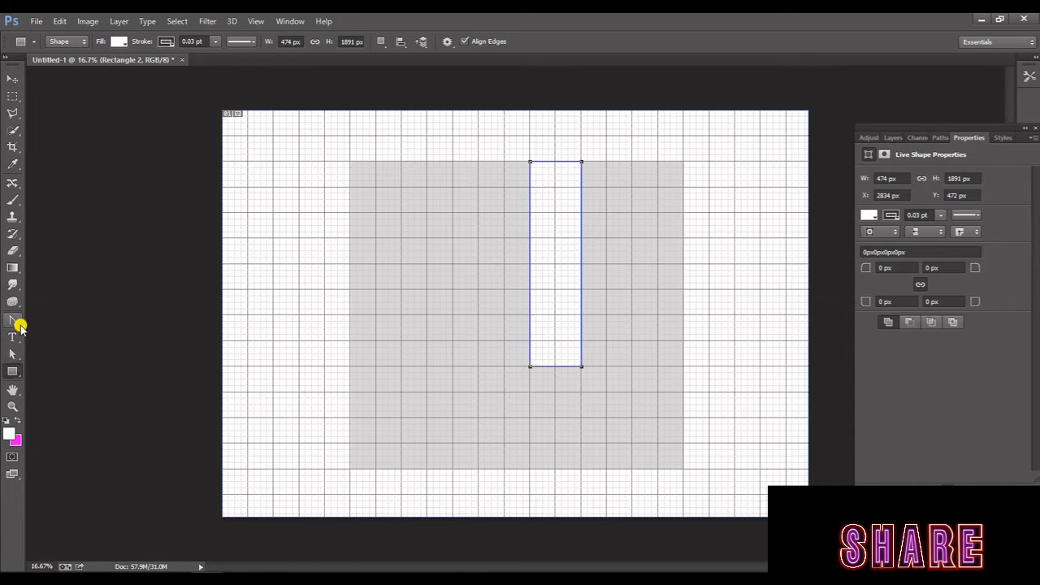
Step: With the Add Anchor Point tool, move the white bar's lower-right anchor to the grey square's right edge, two grid squares lower
{"action": "right_click", "coordinate": [14, 321]}
{"action": "left_click", "coordinate": [65, 346]}
{"action": "left_click_drag", "start_coordinate": [572, 350], "coordinate": [608, 399]}
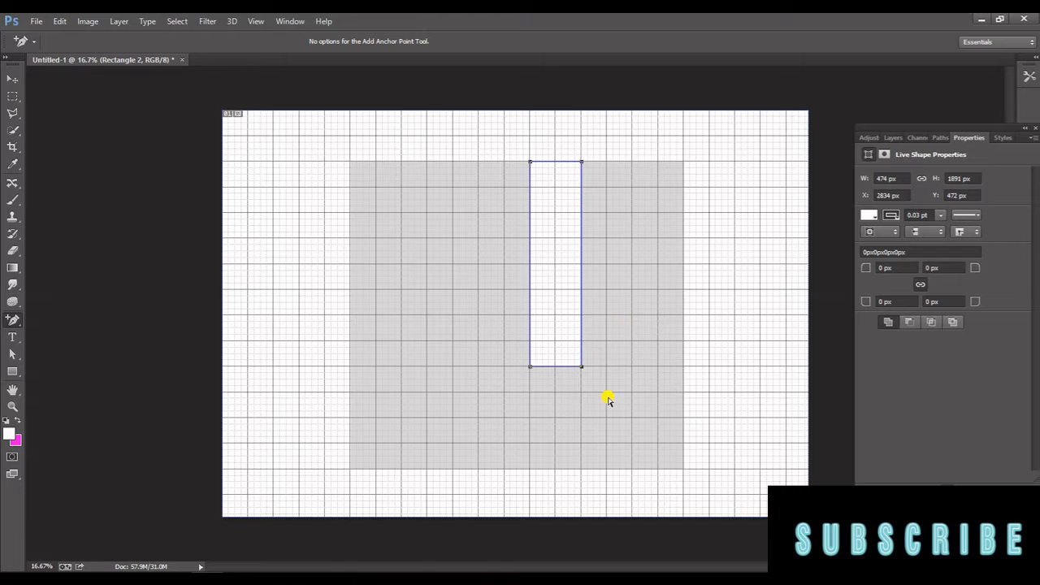
{"action": "key", "text": "shift+Right"}
{"action": "key", "text": "shift+Right"}
{"action": "key", "text": "shift+Right"}
{"action": "key", "text": "shift+Right"}
{"action": "key", "text": "shift+Right"}
{"action": "key", "text": "shift+Right"}
{"action": "key", "text": "shift+Right"}
{"action": "key", "text": "shift+Down"}
{"action": "key", "text": "shift+Down"}
{"action": "key", "text": "shift+Down"}
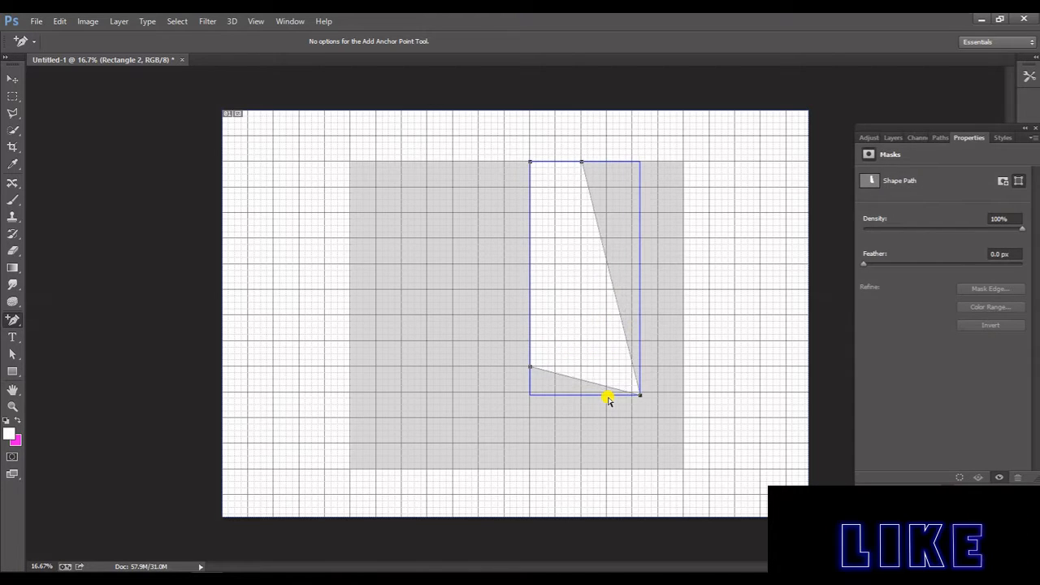
{"action": "key", "text": "shift+Right"}
{"action": "key", "text": "shift+Right"}
{"action": "key", "text": "shift+Right"}
{"action": "key", "text": "shift+Right"}
{"action": "key", "text": "shift+Right"}
{"action": "key", "text": "shift+Down"}
{"action": "key", "text": "shift+Down"}
{"action": "key", "text": "shift+Down"}
{"action": "key", "text": "shift+Down"}
{"action": "key", "text": "shift+Down"}
{"action": "key", "text": "shift+Right"}
{"action": "key", "text": "shift+Right"}
{"action": "key", "text": "shift+Right"}
{"action": "key", "text": "shift+Down"}
{"action": "key", "text": "shift+Down"}
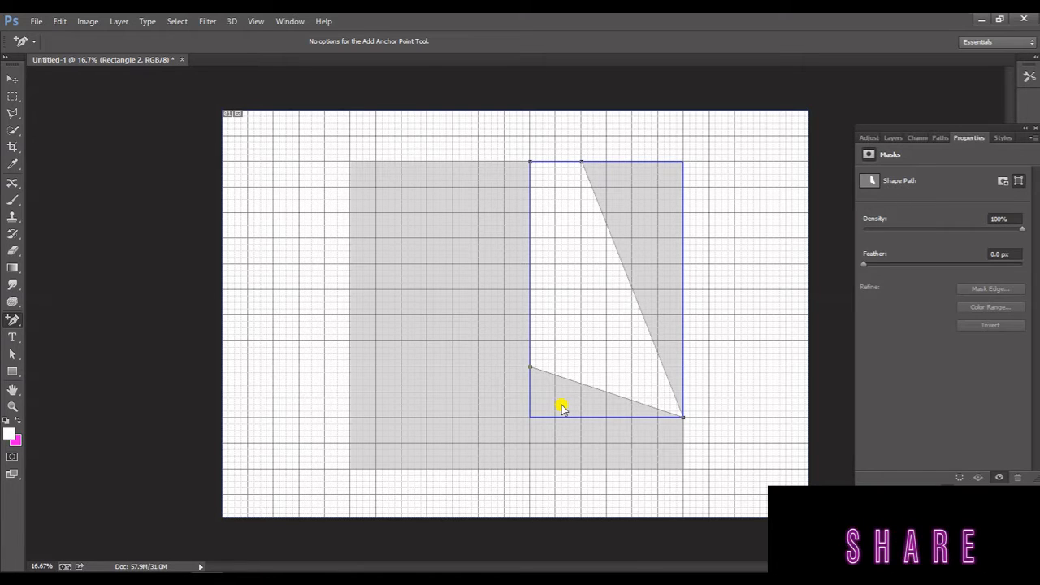
Step: Move the white bar's lower-left anchor three grid squares right to make the bar slanted and parallel-sided
{"action": "key", "text": "shift+Right"}
{"action": "key", "text": "shift+Right"}
{"action": "key", "text": "shift+Right"}
{"action": "key", "text": "shift+Right"}
{"action": "key", "text": "shift+Right"}
{"action": "key", "text": "shift+Right"}
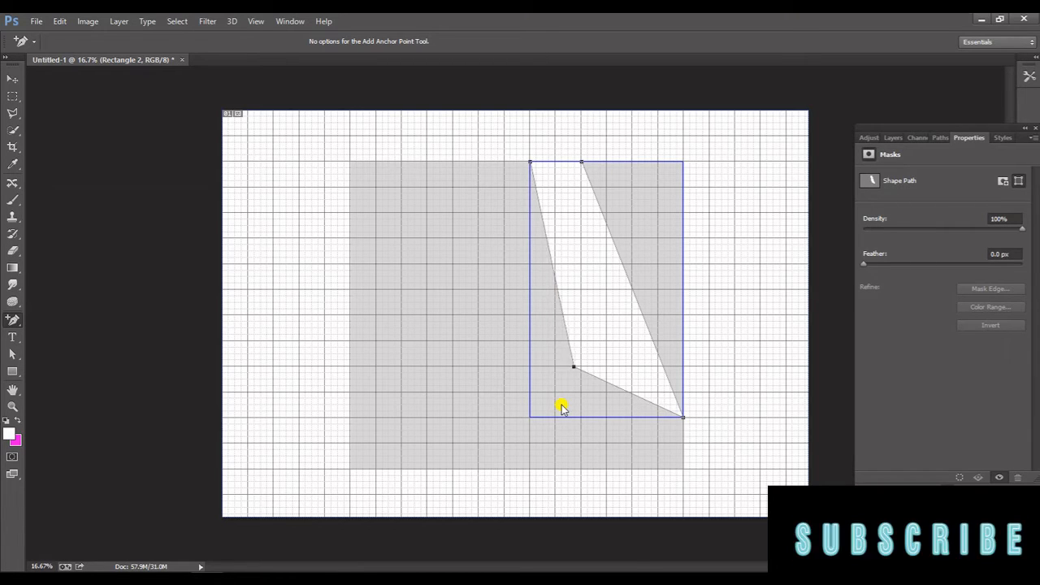
{"action": "key", "text": "shift+Right"}
{"action": "key", "text": "shift+Right"}
{"action": "key", "text": "shift+Right"}
{"action": "key", "text": "shift+Right"}
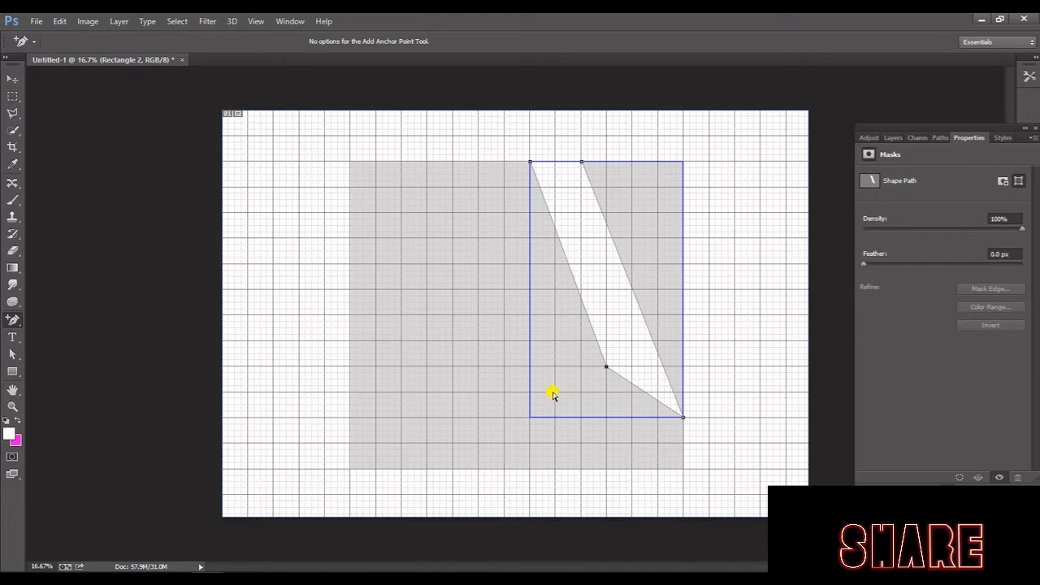
Step: Add an anchor point on the slanted bar's lower edge and move it left, level with the bar's inner corner
{"action": "left_click", "coordinate": [620, 376]}
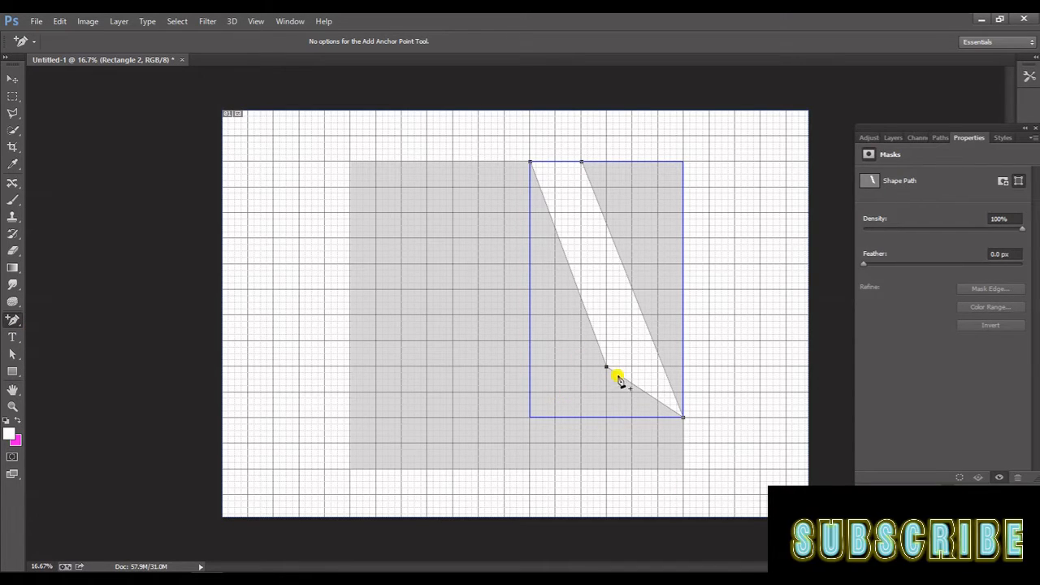
{"action": "key", "text": "shift+Left"}
{"action": "key", "text": "shift+Left"}
{"action": "key", "text": "shift+Left"}
{"action": "key", "text": "shift+Left"}
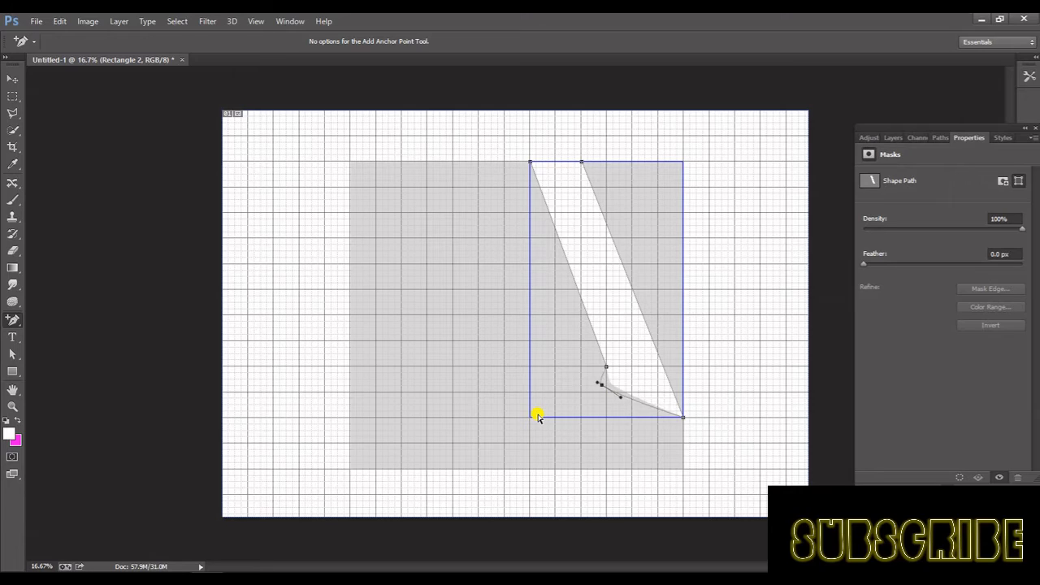
{"action": "key", "text": "shift+Down"}
{"action": "key", "text": "shift+Down"}
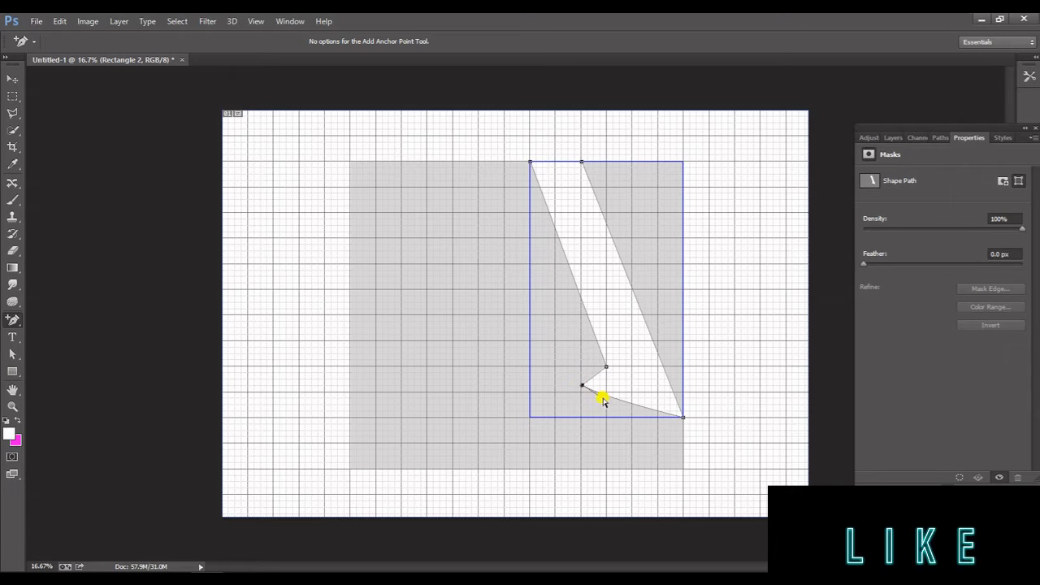
{"action": "left_click", "coordinate": [582, 385]}
{"action": "key", "text": "shift+Left"}
{"action": "key", "text": "shift+Left"}
{"action": "key", "text": "shift+Up"}
{"action": "key", "text": "shift+Up"}
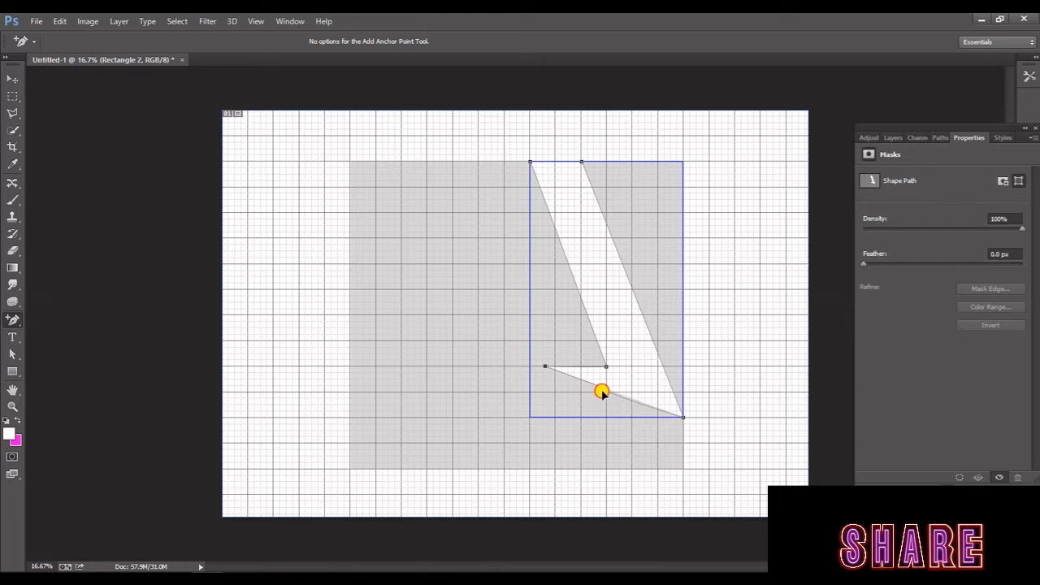
Step: Add another anchor on the lower slanted edge and move it directly below the left anchor, level with the lower-right corner
{"action": "key", "text": "shift+Down"}
{"action": "key", "text": "shift+Left"}
{"action": "key", "text": "shift+Left"}
{"action": "key", "text": "shift+Left"}
{"action": "key", "text": "shift+Left"}
{"action": "key", "text": "shift+Left"}
{"action": "key", "text": "shift+Left"}
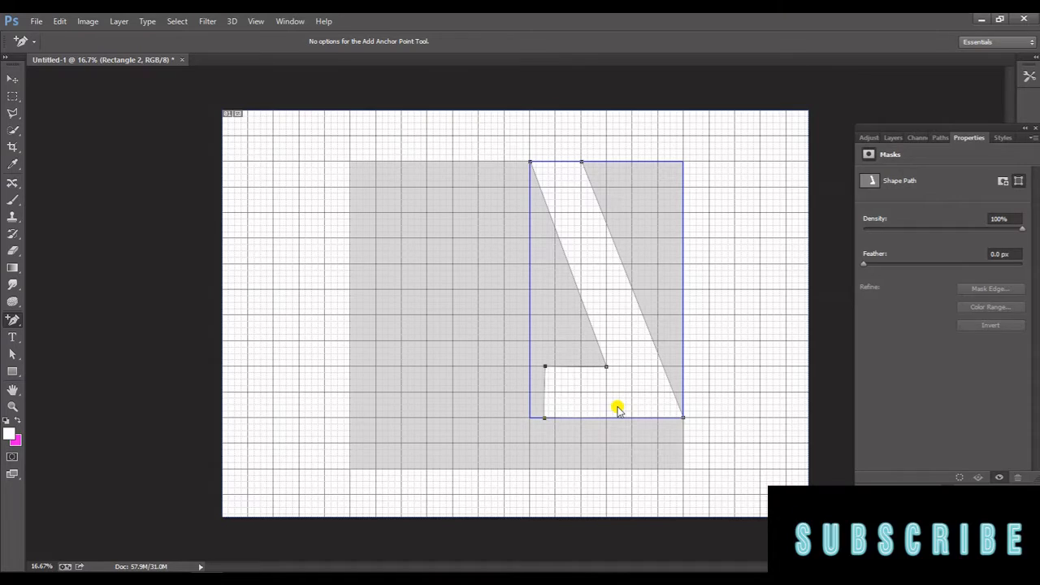
Step: Move the foot's lower-left anchor further left to the grid line four squares from the grey square's left edge
{"action": "key", "text": "shift+Left"}
{"action": "key", "text": "shift+Left"}
{"action": "key", "text": "shift+Left"}
{"action": "key", "text": "shift+Left"}
{"action": "key", "text": "shift+Left"}
{"action": "key", "text": "shift+Left"}
{"action": "key", "text": "shift+Left"}
{"action": "key", "text": "shift+Left"}
{"action": "key", "text": "shift+Left"}
{"action": "key", "text": "shift+Left"}
{"action": "key", "text": "Left"}
{"action": "key", "text": "Left"}
{"action": "key", "text": "Left"}
{"action": "key", "text": "Left"}
{"action": "key", "text": "Left"}
{"action": "key", "text": "Left"}
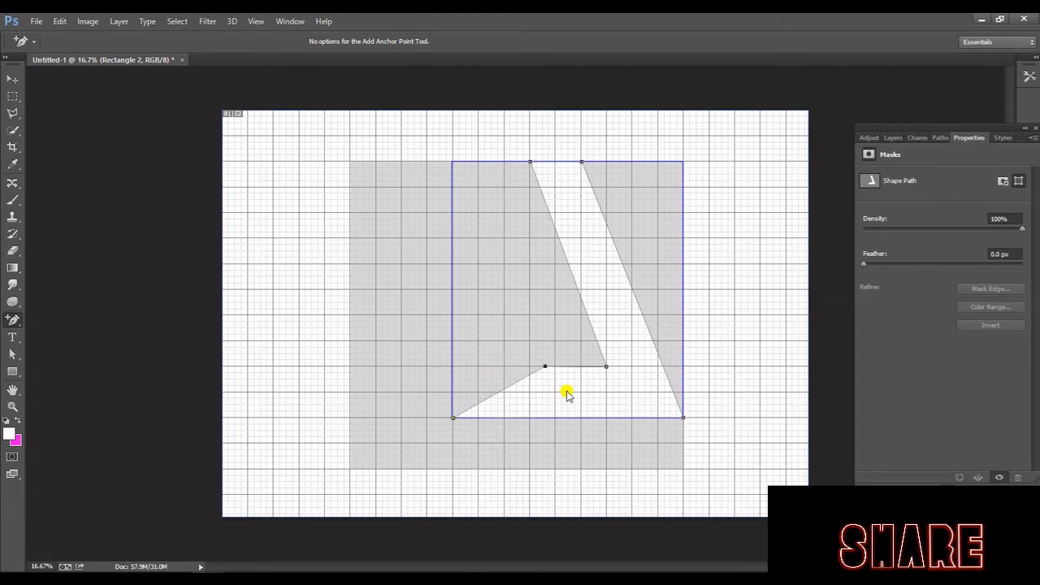
Step: Move the foot's upper-left anchor left until it is one grid square right of the lower-left anchor, and deselect the shape
{"action": "key", "text": "Left"}
{"action": "key", "text": "Left"}
{"action": "key", "text": "Left"}
{"action": "key", "text": "Left"}
{"action": "key", "text": "Left"}
{"action": "key", "text": "Left"}
{"action": "key", "text": "Left"}
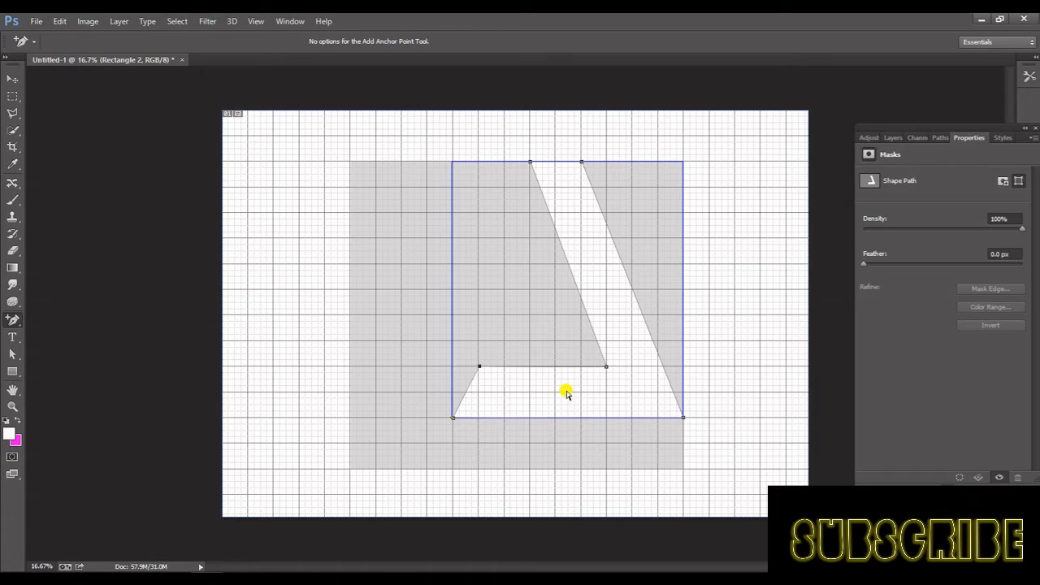
{"action": "left_click", "coordinate": [759, 356]}
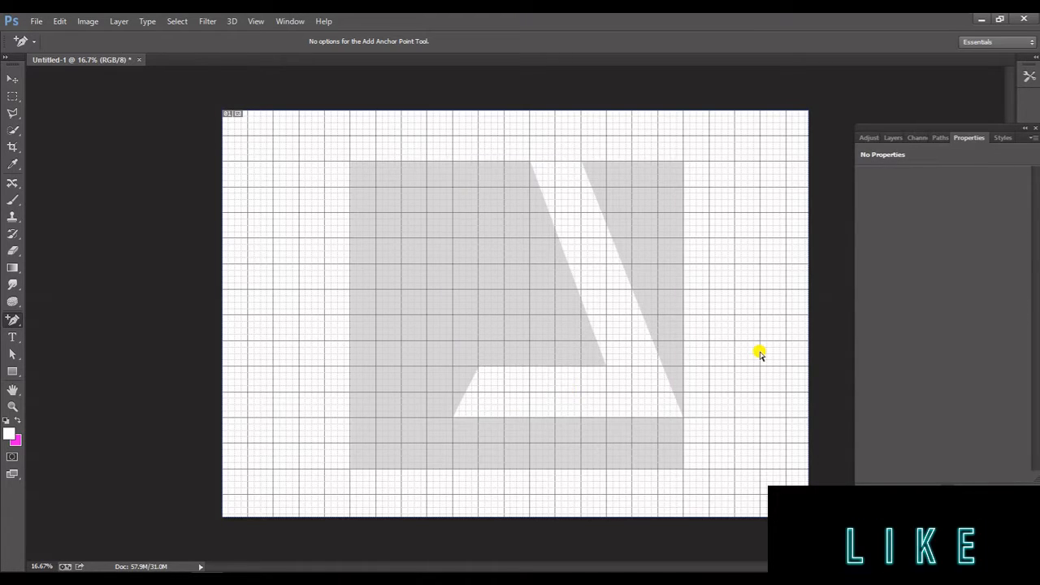
Step: Draw a white vertical rectangle of about 473 × 2363 px along the grey square's left edge and align it with the bottom edge
{"action": "right_click", "coordinate": [14, 323]}
{"action": "left_click", "coordinate": [16, 372]}
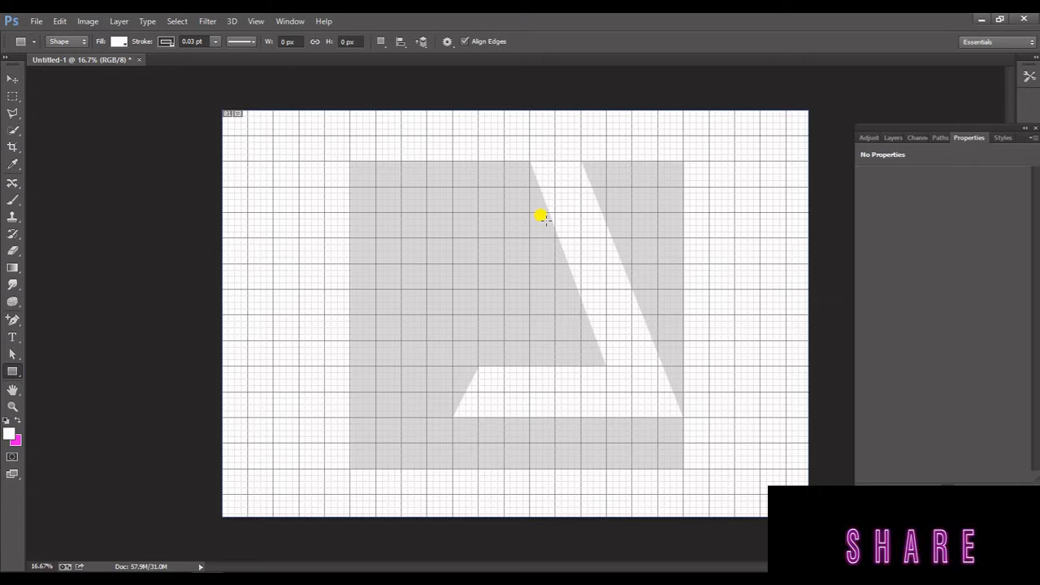
{"action": "left_click_drag", "start_coordinate": [359, 421], "coordinate": [400, 159]}
{"action": "left_click", "coordinate": [12, 79]}
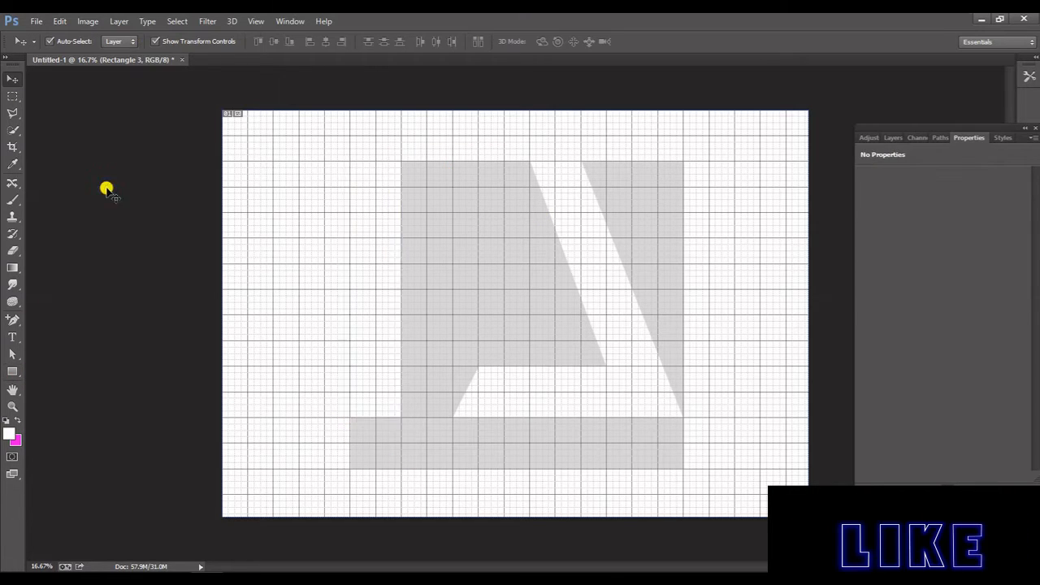
{"action": "left_click_drag", "start_coordinate": [373, 297], "coordinate": [377, 349]}
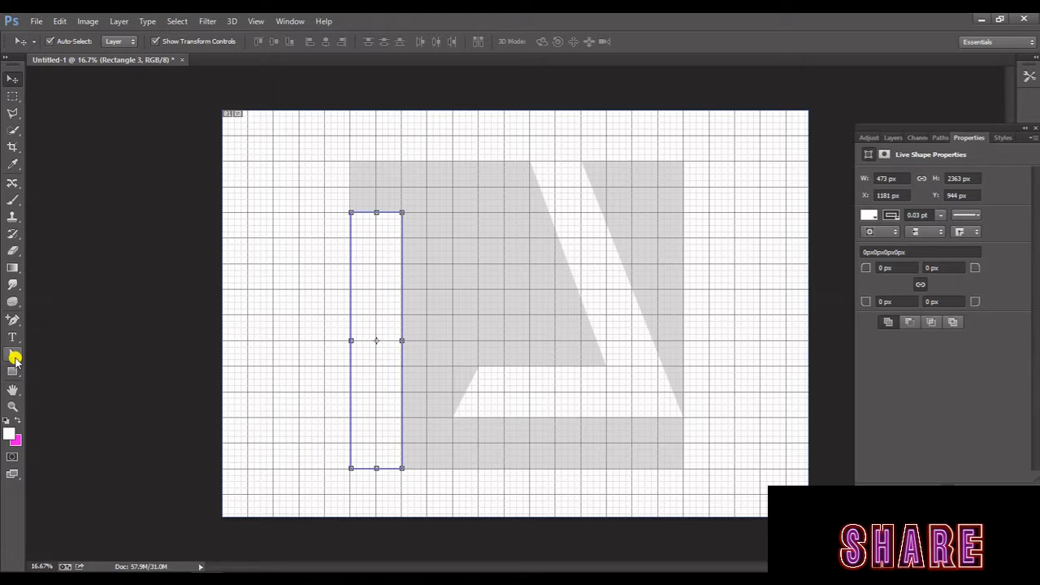
Step: Raise the left bar's lower-left anchor by two grid squares to bevel its bottom end
{"action": "left_click", "coordinate": [12, 319]}
{"action": "left_click_drag", "start_coordinate": [322, 464], "coordinate": [372, 493]}
{"action": "key", "text": "shift+Up"}
{"action": "key", "text": "shift+Up"}
{"action": "key", "text": "shift+Up"}
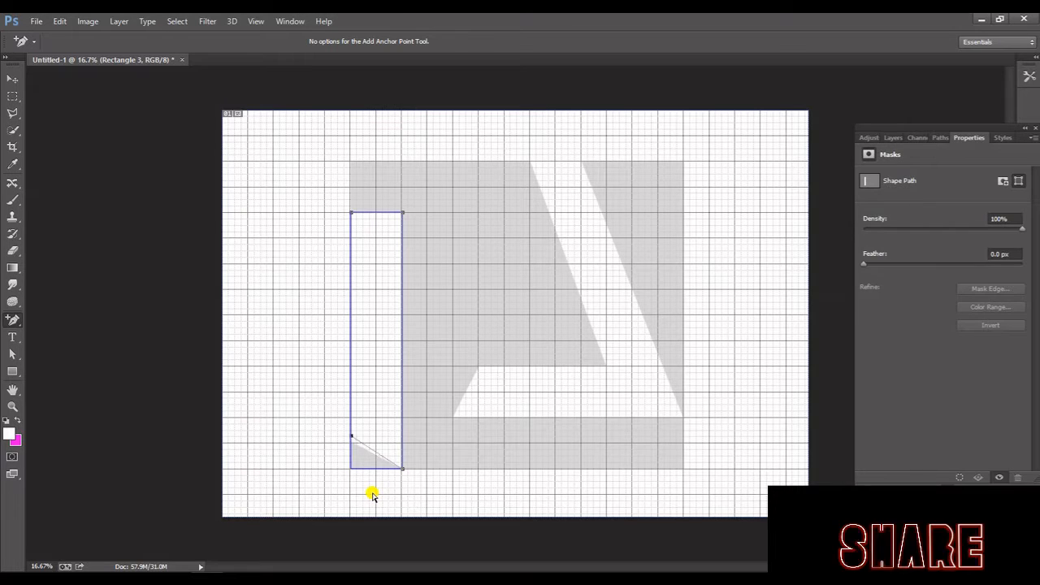
{"action": "key", "text": "shift+Up"}
{"action": "key", "text": "shift+Up"}
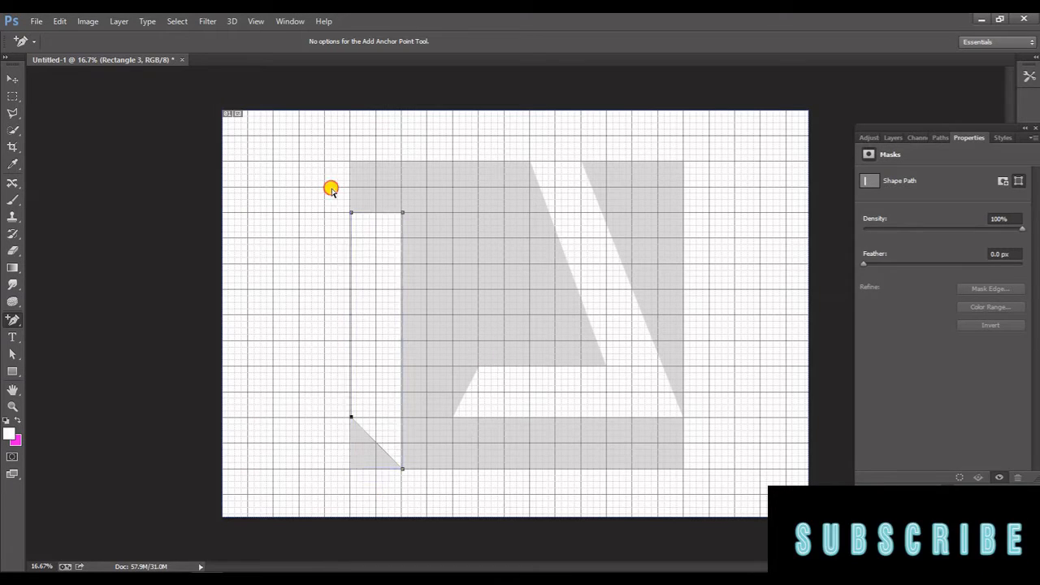
Step: Move both top anchors of the left bar about four grid squares right to slant the bar
{"action": "left_click_drag", "start_coordinate": [331, 188], "coordinate": [437, 260]}
{"action": "key", "text": "shift+Right"}
{"action": "key", "text": "shift+Right"}
{"action": "key", "text": "shift+Right"}
{"action": "key", "text": "shift+Right"}
{"action": "key", "text": "shift+Right"}
{"action": "key", "text": "shift+Right"}
{"action": "key", "text": "shift+Right"}
{"action": "key", "text": "shift+Right"}
{"action": "key", "text": "shift+Right"}
{"action": "key", "text": "shift+Right"}
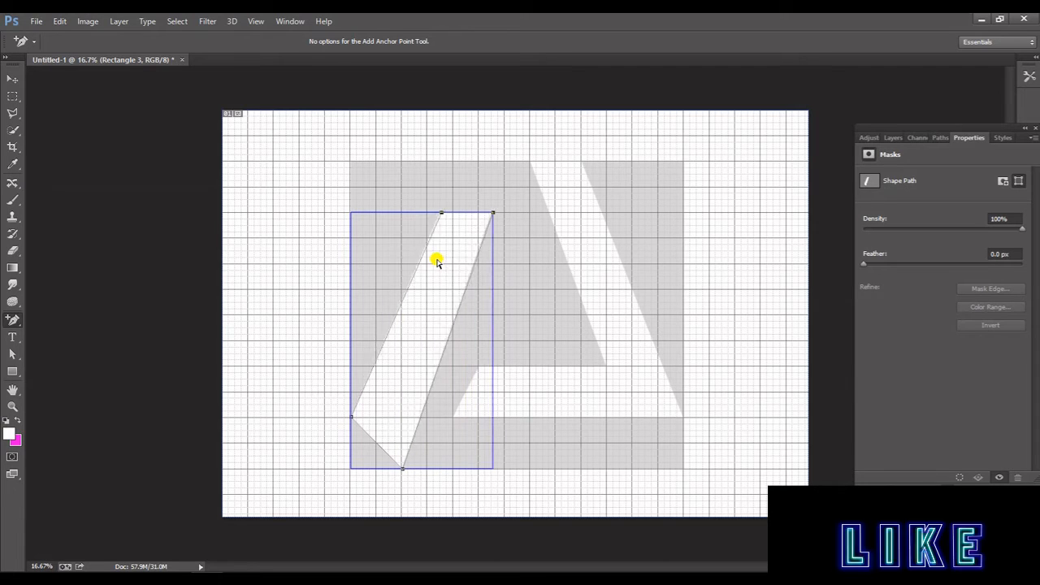
{"action": "key", "text": "shift+Right"}
Step: Move the left bar's upper-left anchor up and right to meet the top-left corner of the other slanted bar
{"action": "left_click_drag", "start_coordinate": [433, 190], "coordinate": [473, 237]}
{"action": "key", "text": "shift+Up"}
{"action": "key", "text": "shift+Up"}
{"action": "key", "text": "shift+Up"}
{"action": "key", "text": "shift+Up"}
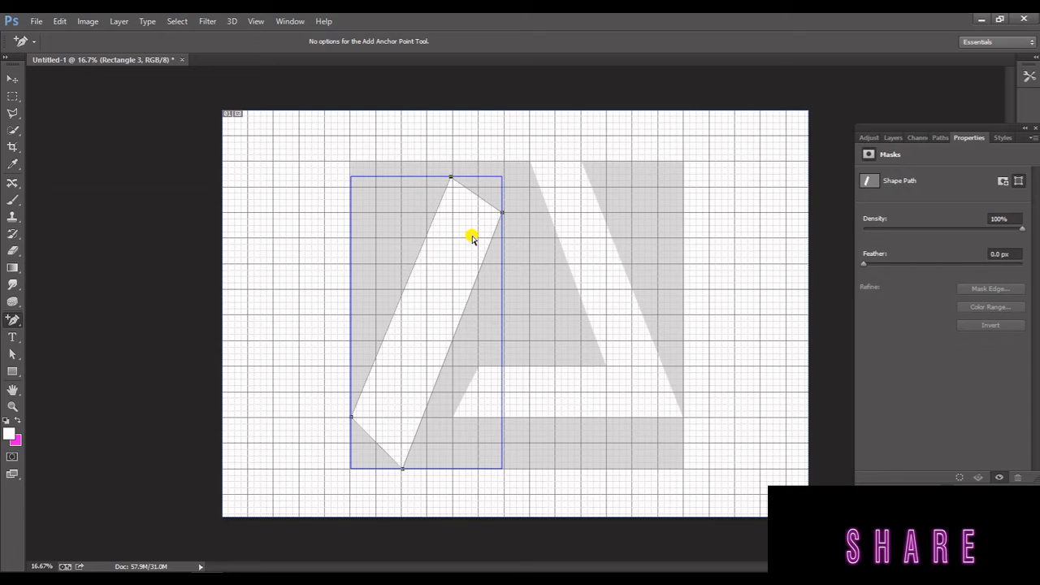
{"action": "key", "text": "shift+Right"}
{"action": "key", "text": "shift+Right"}
{"action": "key", "text": "shift+Right"}
{"action": "key", "text": "shift+Right"}
{"action": "key", "text": "shift+Right"}
{"action": "key", "text": "shift+Up"}
{"action": "key", "text": "shift+Right"}
{"action": "key", "text": "shift+Right"}
{"action": "key", "text": "shift+Right"}
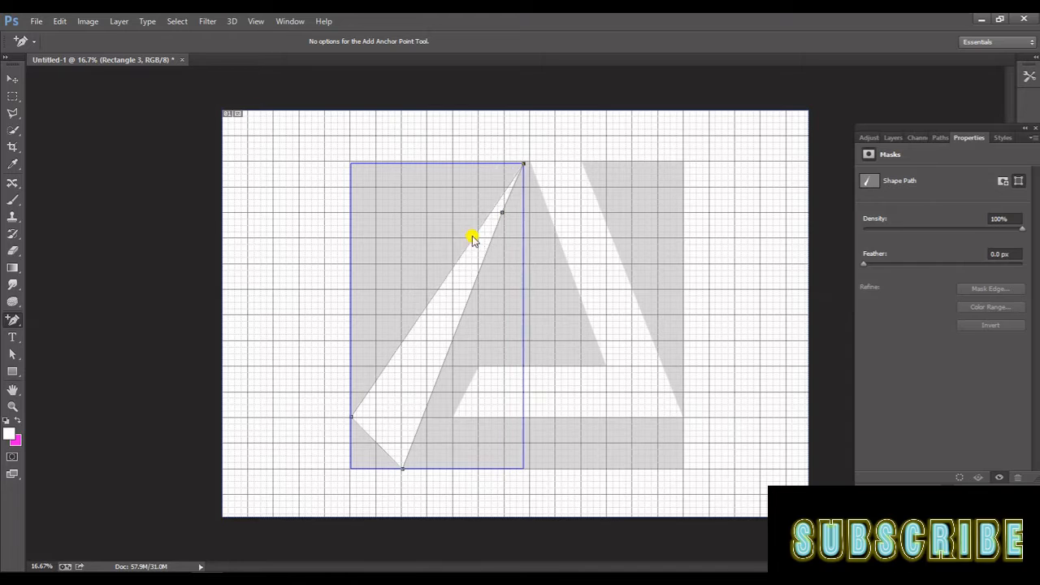
{"action": "key", "text": "shift+Right"}
{"action": "key", "text": "shift+Up"}
Step: Move the left bar's upper inner anchor straight down by two grid squares to widen the bar's upper end
{"action": "left_click_drag", "start_coordinate": [500, 210], "coordinate": [516, 230]}
{"action": "key", "text": "ctrl+z"}
{"action": "left_click", "coordinate": [189, 323]}
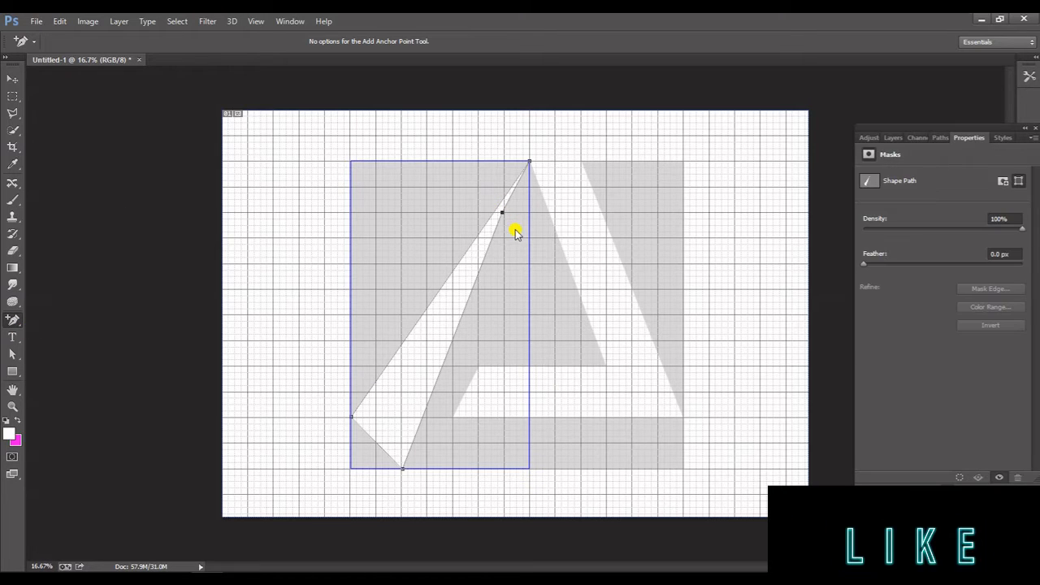
{"action": "key", "text": "shift+Down"}
{"action": "key", "text": "shift+Down"}
{"action": "key", "text": "shift+Down"}
{"action": "key", "text": "shift+Down"}
{"action": "key", "text": "shift+Down"}
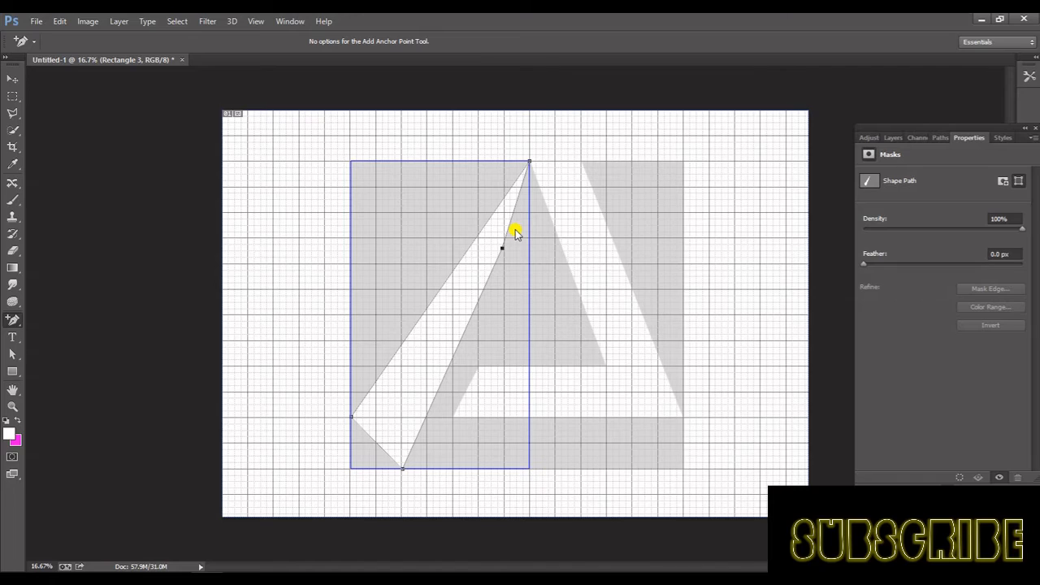
{"action": "key", "text": "shift+Down"}
{"action": "key", "text": "shift+Down"}
{"action": "key", "text": "shift+Down"}
{"action": "key", "text": "shift+Down"}
{"action": "key", "text": "shift+Down"}
{"action": "key", "text": "shift+Down"}
{"action": "key", "text": "shift+Down"}
{"action": "key", "text": "shift+Down"}
{"action": "key", "text": "shift+Down"}
{"action": "key", "text": "shift+Down"}
{"action": "key", "text": "shift+Down"}
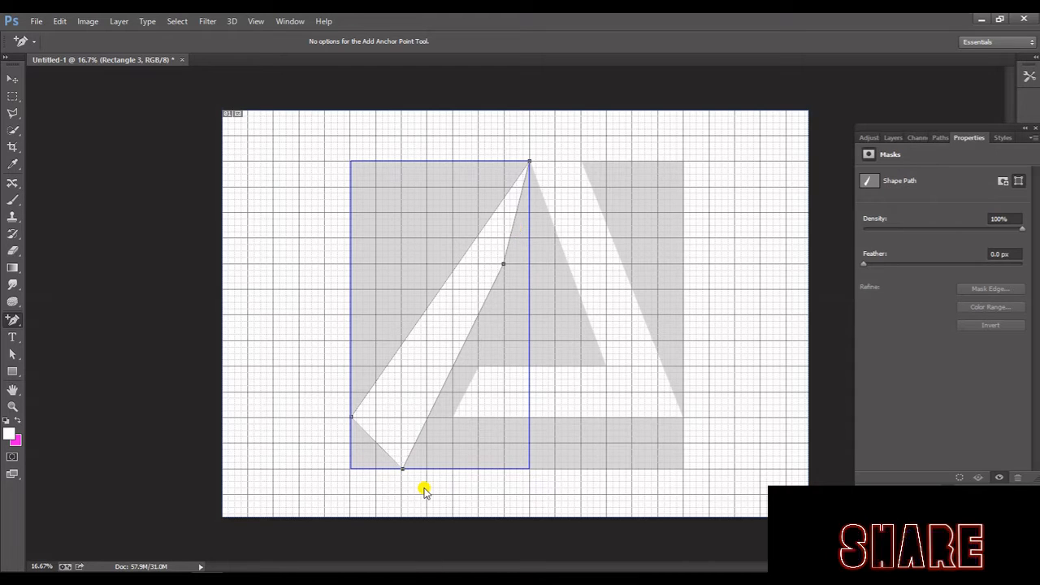
Step: Move the left bar's bottom anchor left by a little over one grid square to narrow its lower end
{"action": "key", "text": "shift+Left"}
{"action": "key", "text": "shift+Left"}
{"action": "key", "text": "shift+Left"}
{"action": "key", "text": "shift+Left"}
{"action": "key", "text": "shift+Left"}
{"action": "key", "text": "shift+Left"}
{"action": "key", "text": "shift+Left"}
{"action": "key", "text": "shift+Left"}
{"action": "key", "text": "shift+Left"}
{"action": "key", "text": "shift+Left"}
{"action": "key", "text": "shift+Left"}
{"action": "key", "text": "shift+Left"}
{"action": "key", "text": "shift+Left"}
{"action": "key", "text": "shift+Left"}
{"action": "key", "text": "shift+Left"}
{"action": "key", "text": "shift+Left"}
{"action": "key", "text": "shift+Left"}
{"action": "key", "text": "shift+Left"}
{"action": "key", "text": "shift+Left"}
{"action": "key", "text": "shift+Left"}
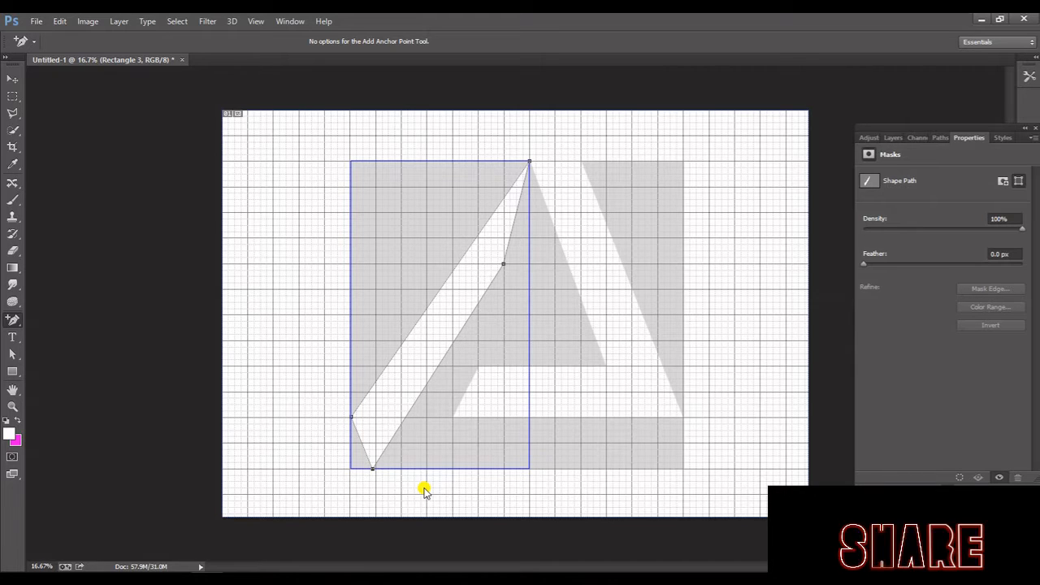
{"action": "key", "text": "shift+Left"}
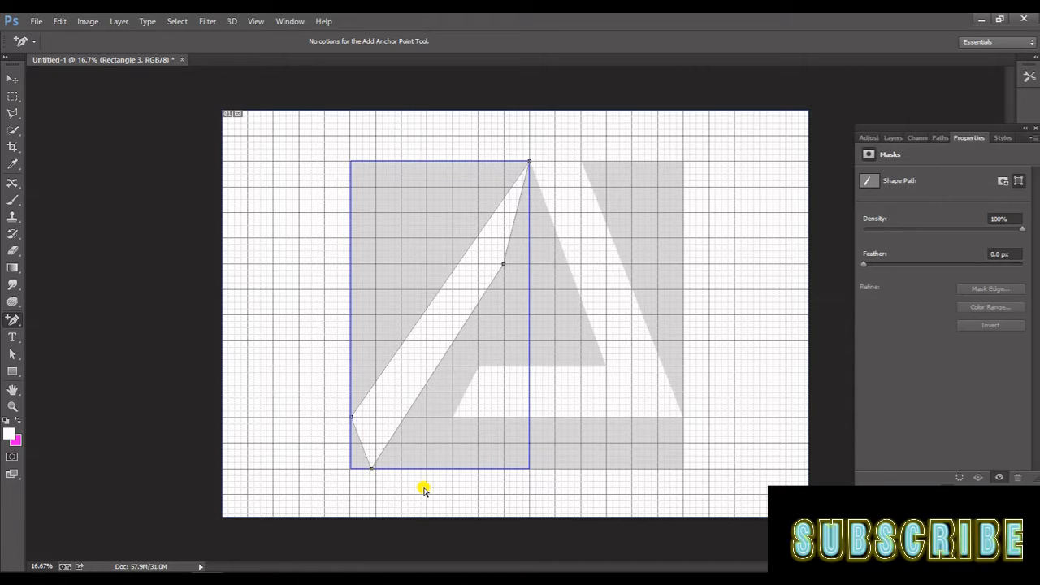
Step: Add anchor points on the left bar's short edge below the apex, pull one outward and convert it to a corner point
{"action": "right_click", "coordinate": [24, 324]}
{"action": "left_click", "coordinate": [74, 344]}
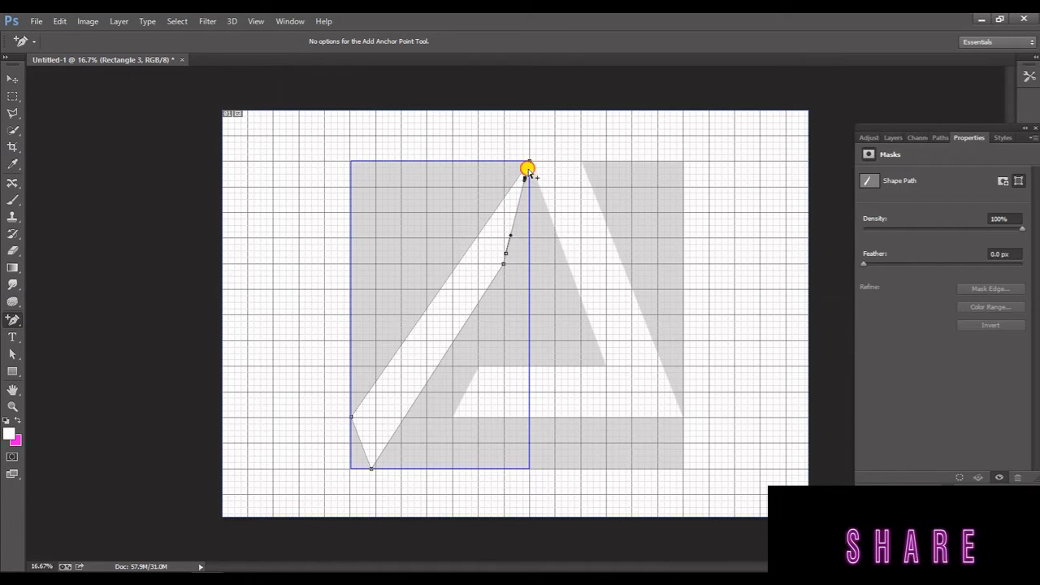
{"action": "left_click_drag", "start_coordinate": [511, 236], "coordinate": [528, 269]}
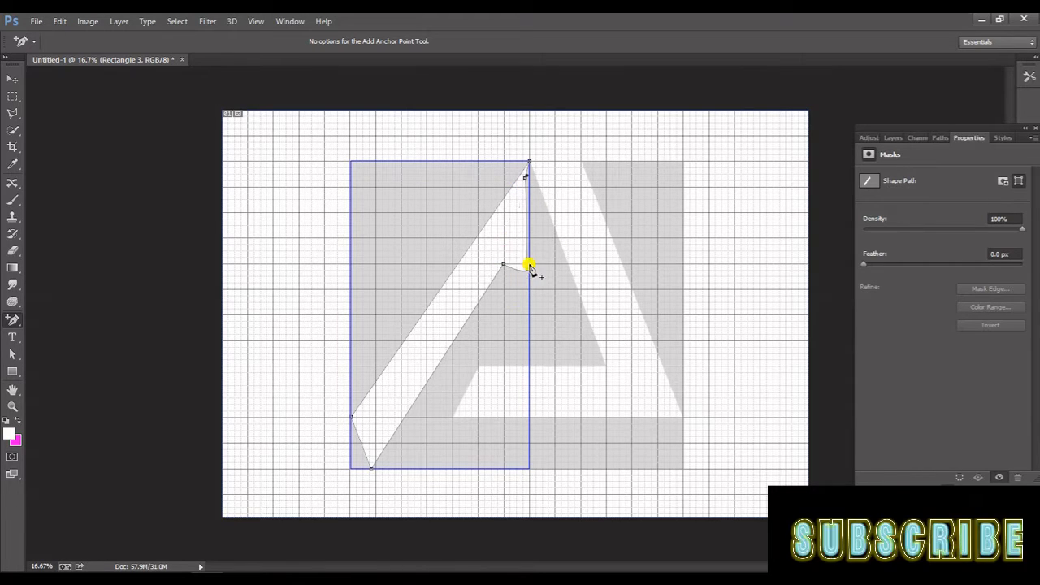
{"action": "right_click", "coordinate": [16, 321]}
{"action": "left_click", "coordinate": [61, 365]}
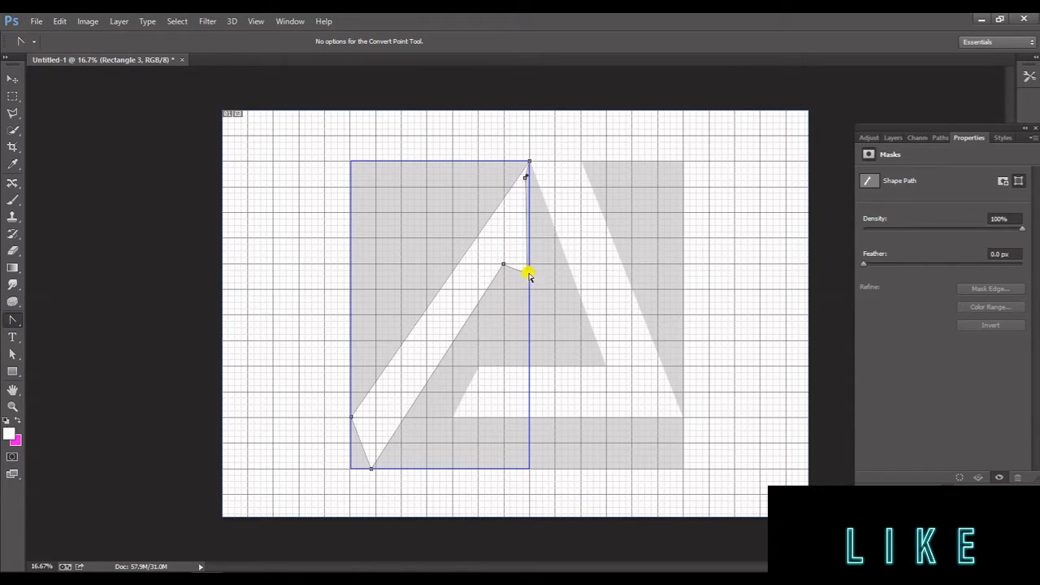
{"action": "left_click", "coordinate": [529, 270]}
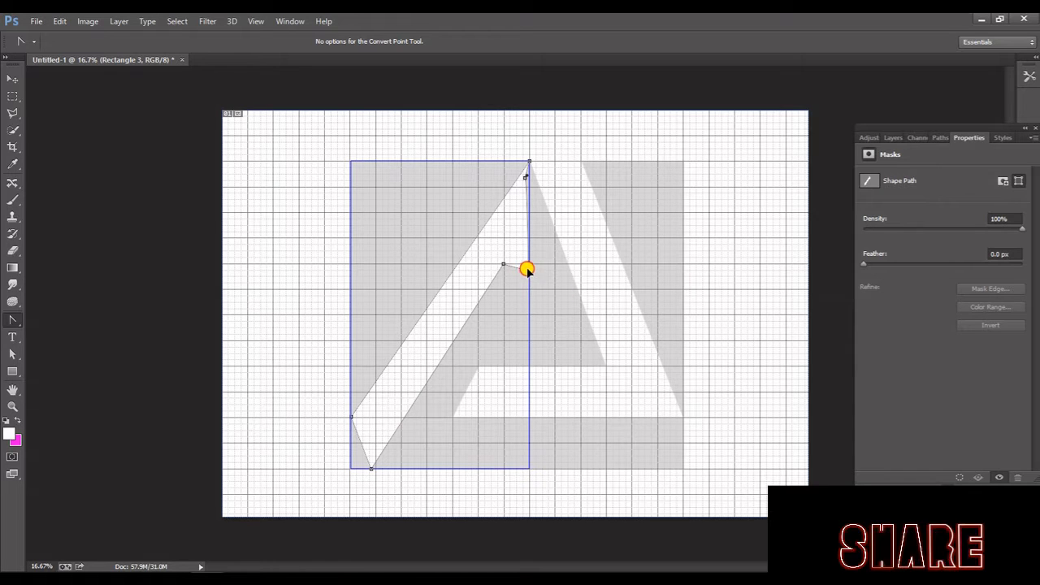
Step: Move the added anchors down to the base bar, forming an inner leg that follows the right bar's inner edge
{"action": "left_click_drag", "start_coordinate": [530, 267], "coordinate": [545, 296]}
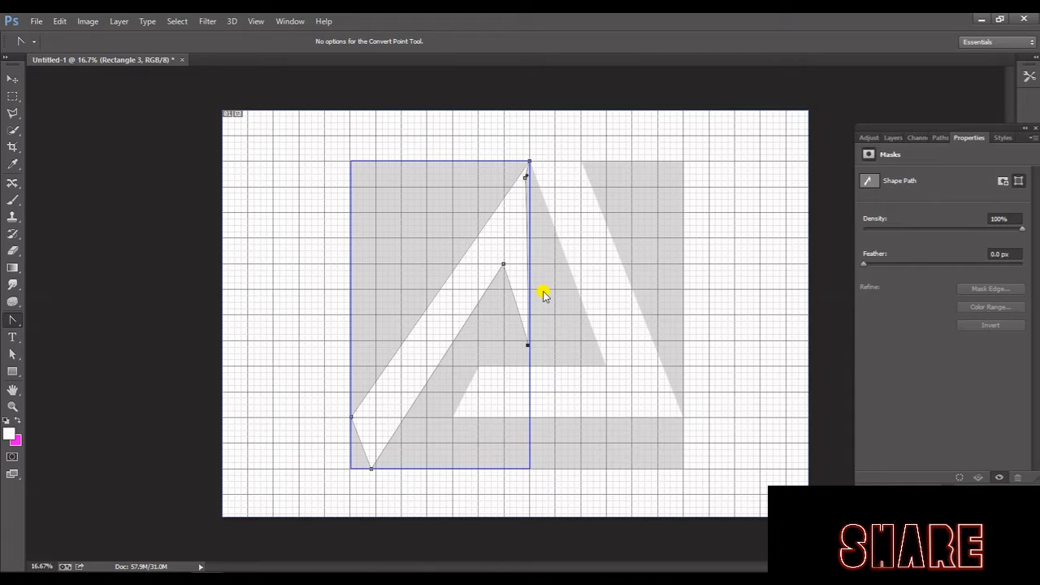
{"action": "left_click_drag", "start_coordinate": [527, 346], "coordinate": [557, 363]}
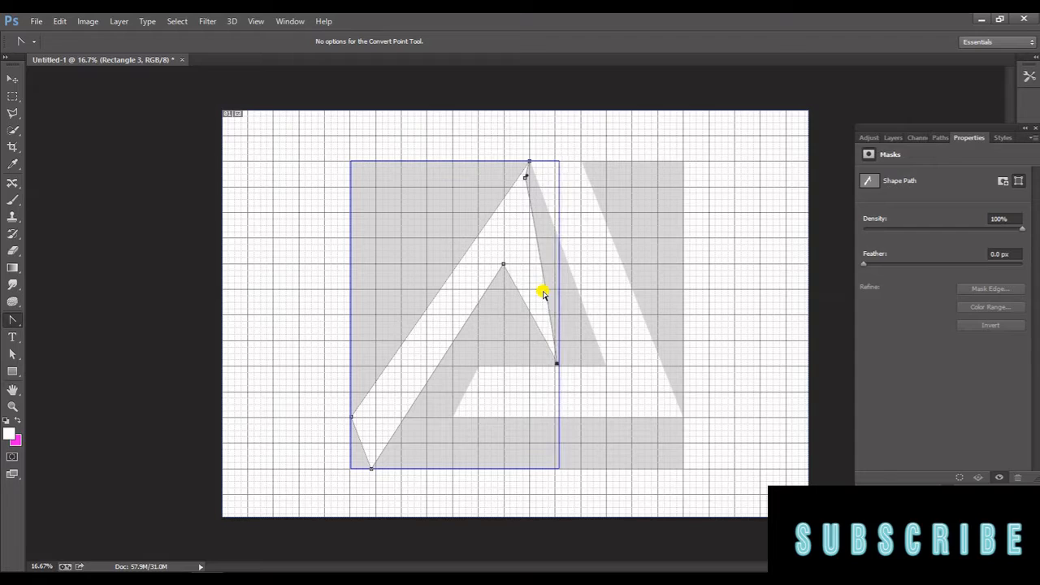
{"action": "left_click", "coordinate": [535, 187]}
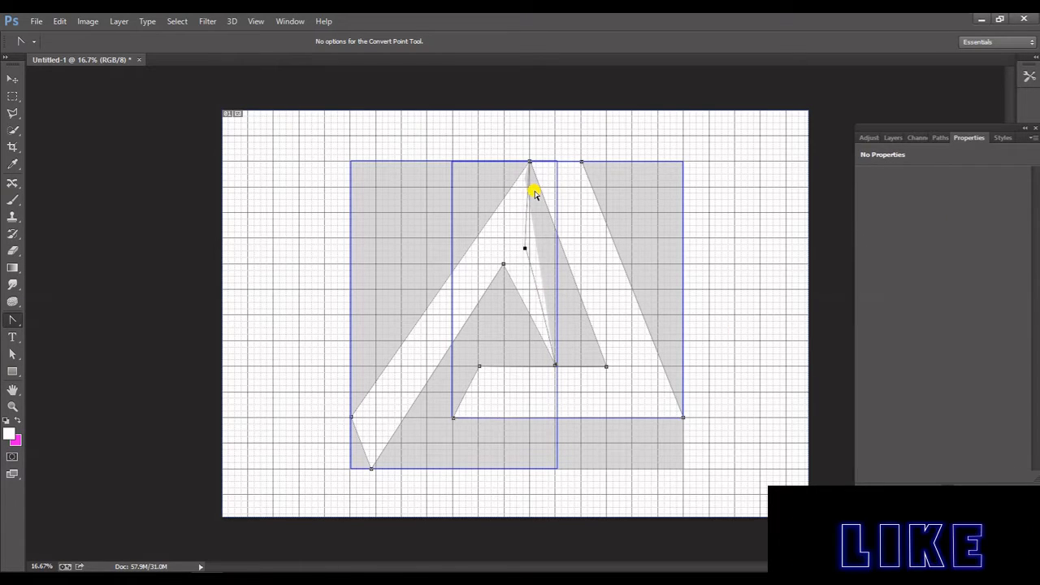
{"action": "mouse_move", "coordinate": [525, 248]}
{"action": "left_mouse_down"}
{"action": "mouse_move", "coordinate": [537, 268]}
{"action": "mouse_move", "coordinate": [574, 272]}
{"action": "mouse_move", "coordinate": [559, 363]}
{"action": "mouse_move", "coordinate": [609, 367]}
{"action": "mouse_move", "coordinate": [609, 377]}
{"action": "left_mouse_up"}
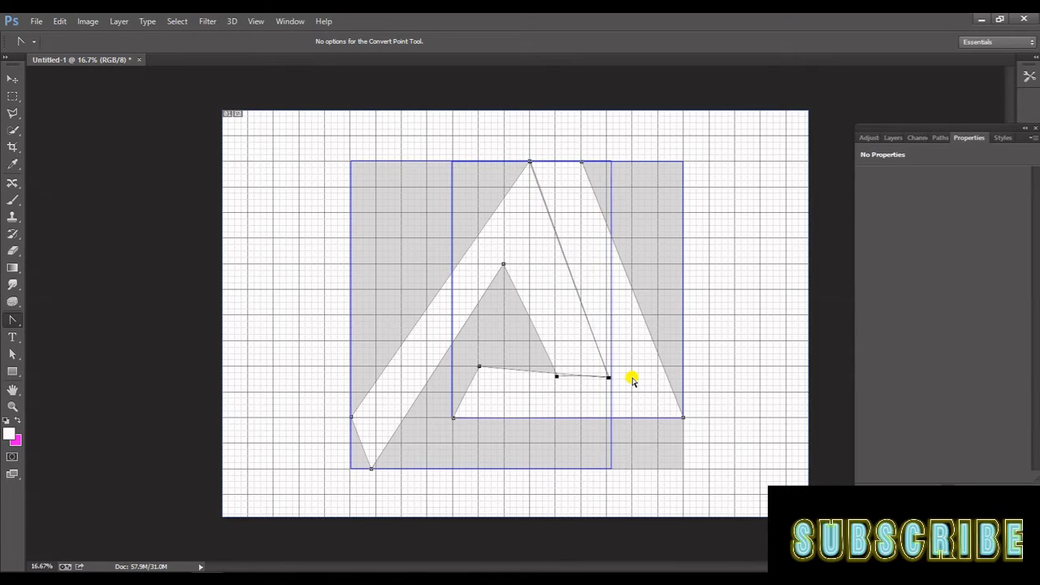
Step: Undo the last anchor change that affected both shapes and lock the Rectangle 2 layer
{"action": "key", "text": "Right"}
{"action": "key", "text": "ctrl+z"}
{"action": "left_click", "coordinate": [716, 359]}
{"action": "left_click", "coordinate": [639, 408]}
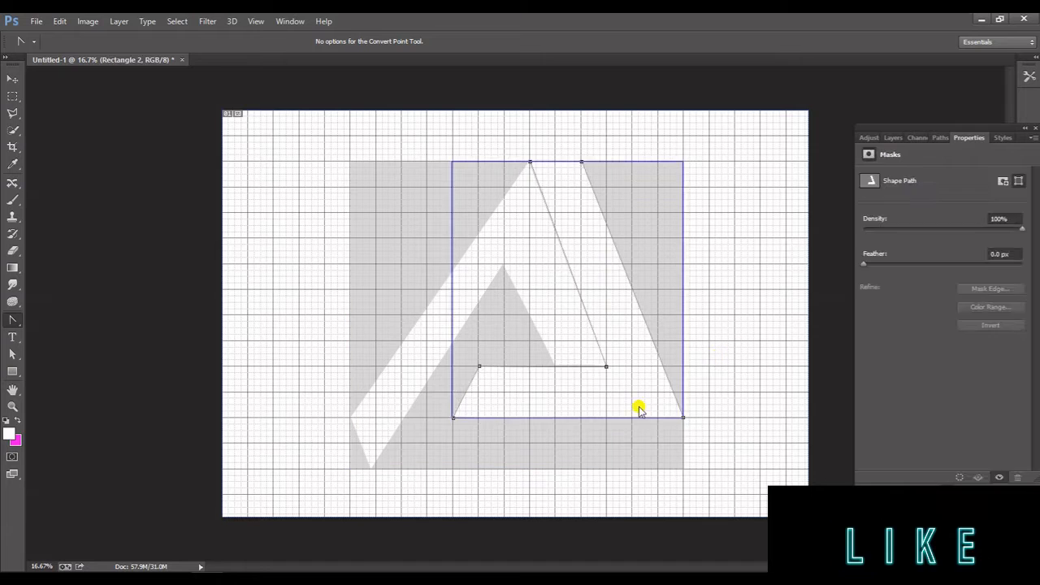
{"action": "left_click", "coordinate": [796, 336]}
{"action": "left_click", "coordinate": [644, 388]}
{"action": "left_click", "coordinate": [893, 138]}
{"action": "left_click", "coordinate": [926, 189]}
{"action": "left_click", "coordinate": [897, 232], "text": "ctrl"}
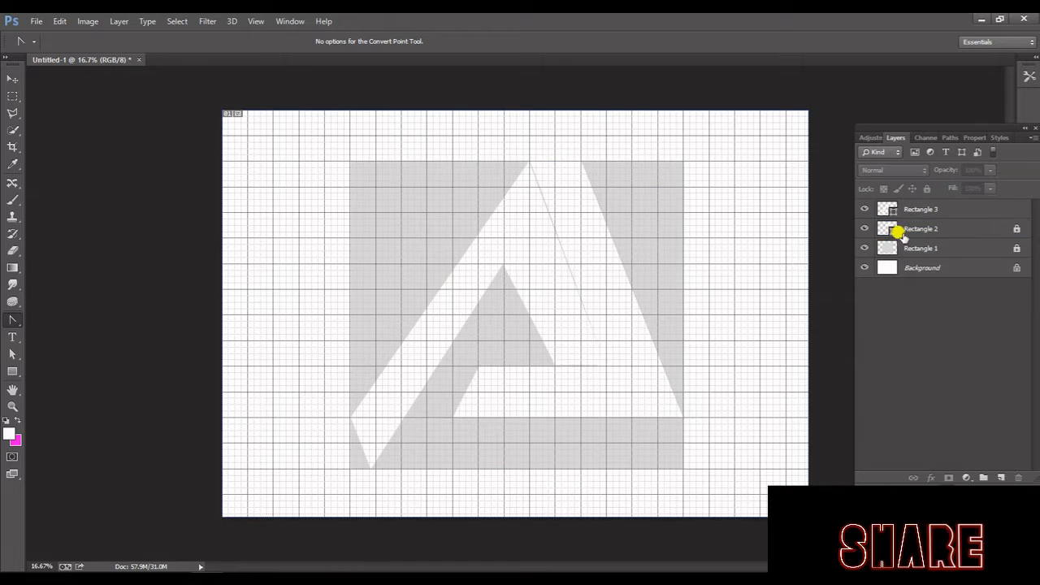
Step: Extend the bottom anchors of Rectangle 3's inner leg down by almost one grid square so the leg overlaps the base bar
{"action": "left_click", "coordinate": [921, 210]}
{"action": "left_click", "coordinate": [616, 381], "text": "ctrl+shift"}
{"action": "key", "text": "Right"}
{"action": "left_click", "coordinate": [512, 233]}
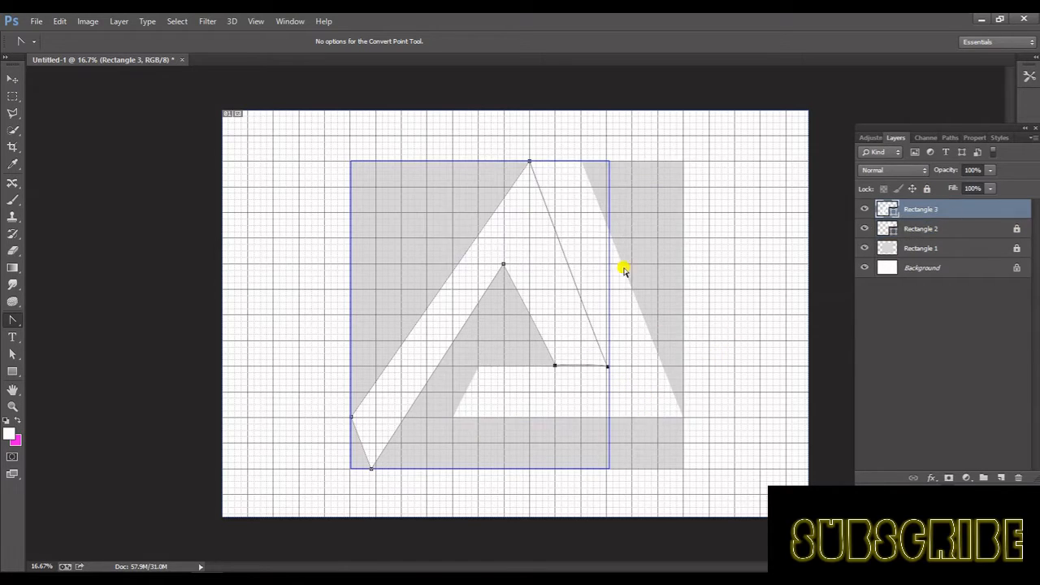
{"action": "mouse_move", "coordinate": [547, 352]}
{"action": "left_mouse_down"}
{"action": "mouse_move", "coordinate": [613, 376]}
{"action": "mouse_move", "coordinate": [552, 369]}
{"action": "left_mouse_up"}
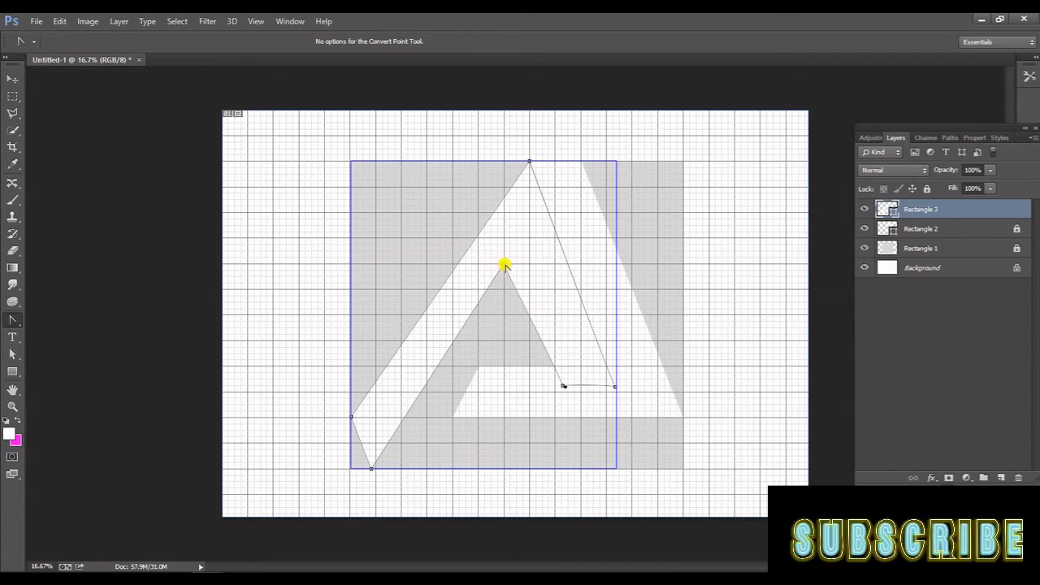
Step: Nudge the inner apex anchor of Rectangle 3 slightly to the right, by about a quarter of a grid square
{"action": "key", "text": "shift+Right"}
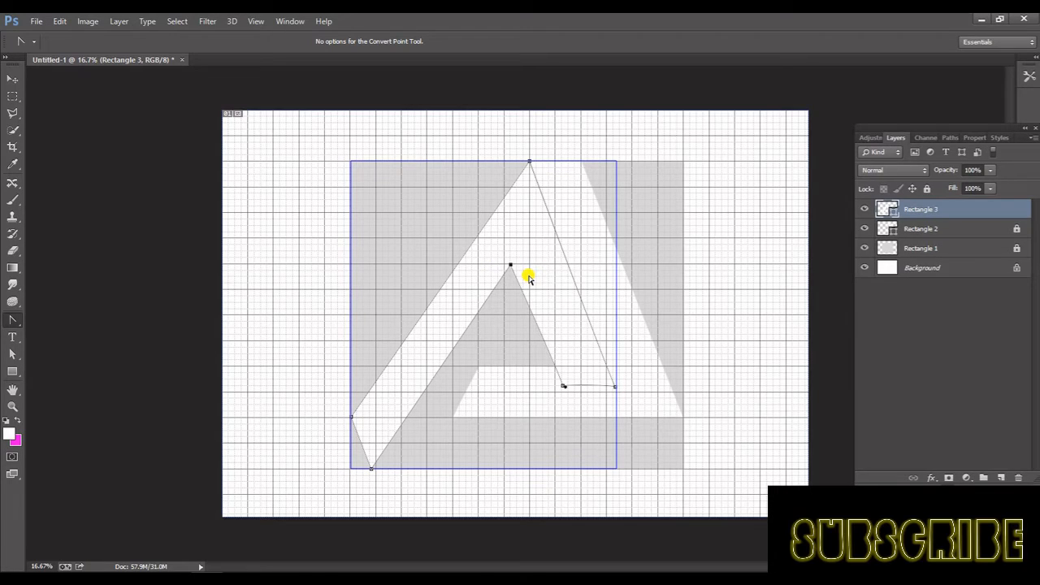
{"action": "key", "text": "Left"}
{"action": "key", "text": "Left"}
{"action": "key", "text": "Left"}
{"action": "key", "text": "Left"}
{"action": "key", "text": "Left"}
{"action": "key", "text": "Left"}
{"action": "key", "text": "Left"}
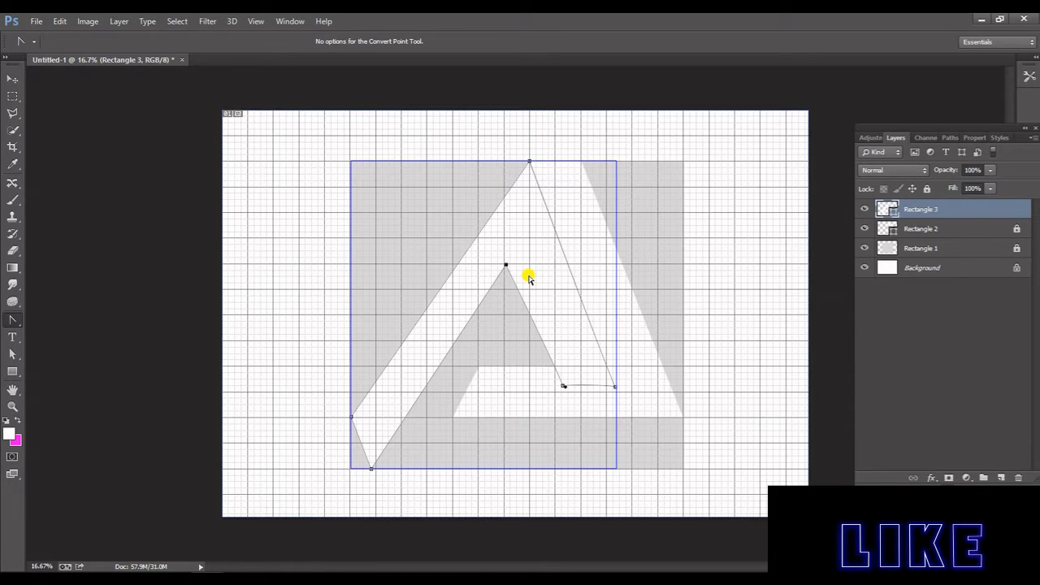
{"action": "key", "text": "Right"}
{"action": "key", "text": "Right"}
{"action": "key", "text": "Right"}
{"action": "key", "text": "Right"}
{"action": "key", "text": "Right"}
{"action": "key", "text": "Right"}
{"action": "key", "text": "Right"}
{"action": "left_click", "coordinate": [520, 360]}
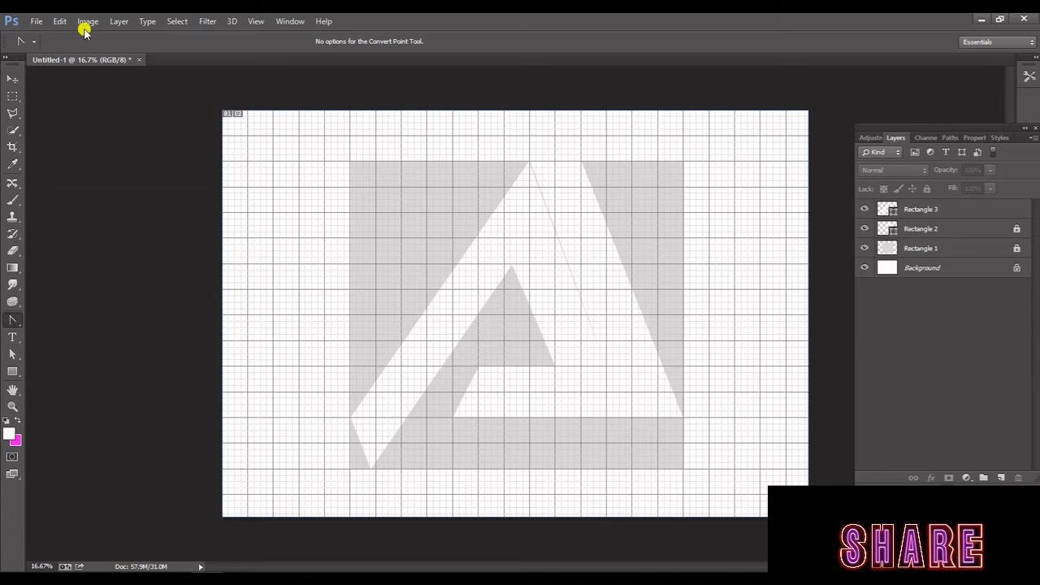
{"action": "left_click", "coordinate": [917, 231]}
{"action": "left_click", "coordinate": [13, 375]}
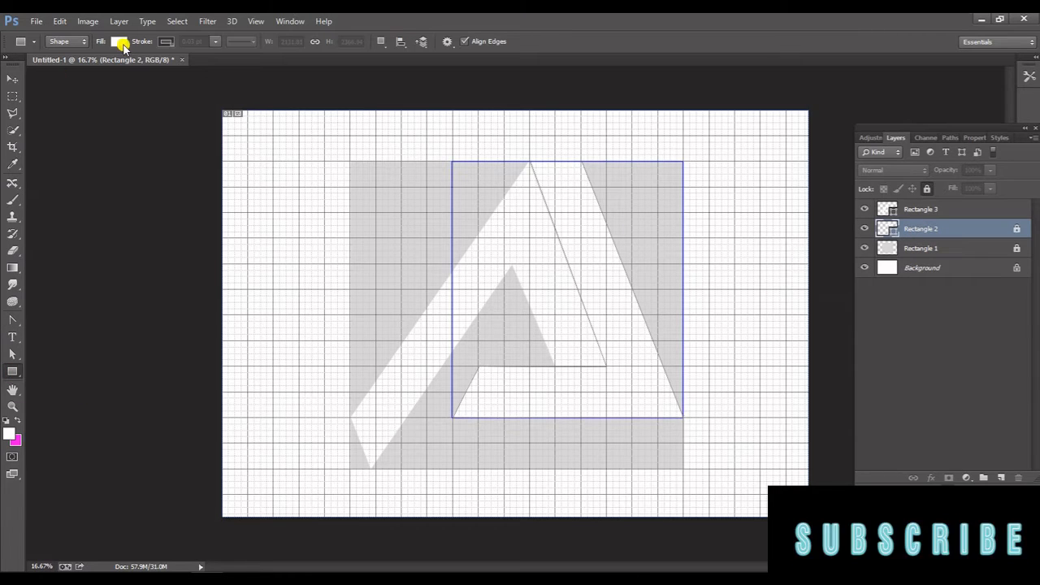
{"action": "left_click", "coordinate": [119, 21]}
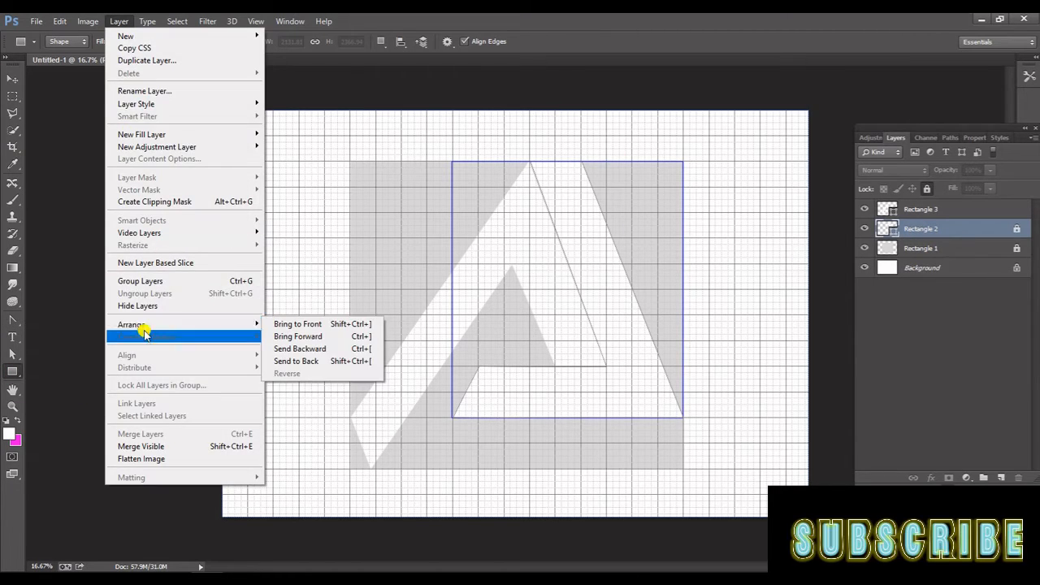
{"action": "left_click", "coordinate": [10, 76]}
{"action": "left_click", "coordinate": [121, 22]}
{"action": "mouse_move", "coordinate": [244, 239]}
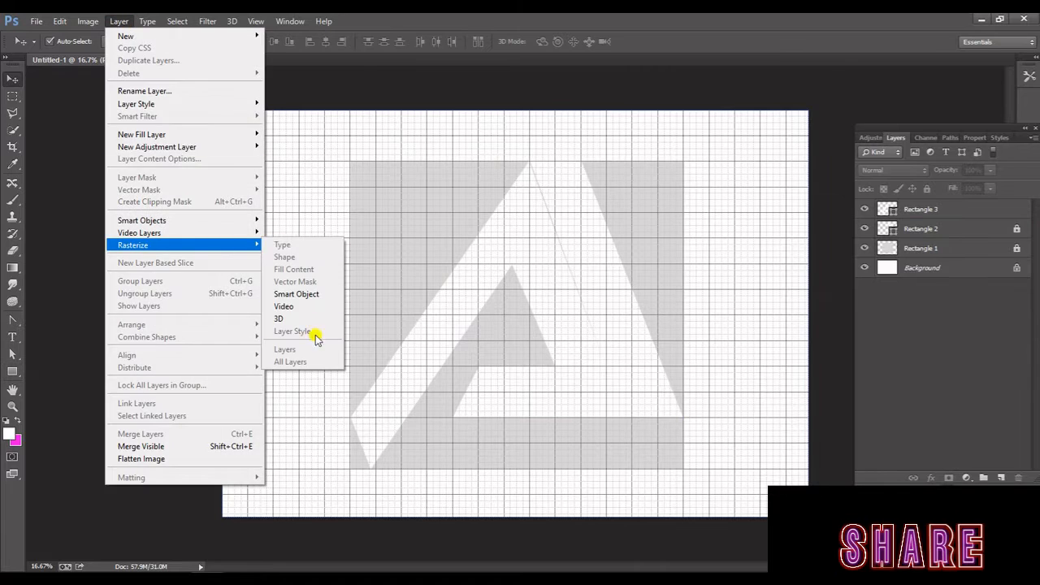
{"action": "left_click", "coordinate": [274, 356]}
{"action": "left_click", "coordinate": [911, 231]}
{"action": "right_click", "coordinate": [909, 230]}
{"action": "left_click", "coordinate": [582, 90]}
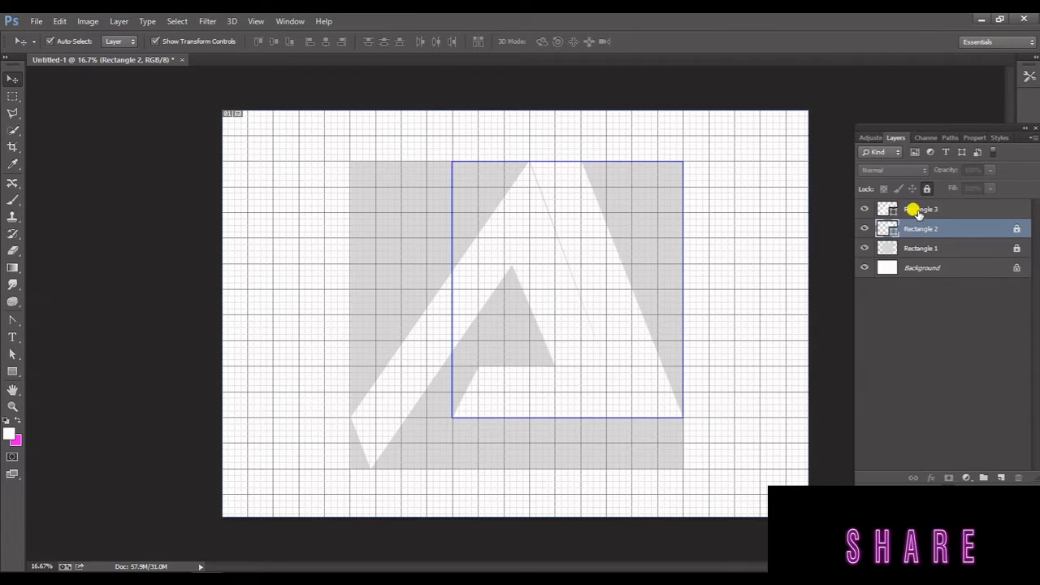
Step: Unlock the Rectangle 2 and Rectangle 1 layers
{"action": "left_click", "coordinate": [915, 209]}
{"action": "left_click", "coordinate": [915, 228]}
{"action": "left_click", "coordinate": [927, 188]}
{"action": "left_click", "coordinate": [921, 248]}
{"action": "left_click", "coordinate": [927, 189]}
{"action": "left_click", "coordinate": [957, 212]}
{"action": "left_click", "coordinate": [865, 248]}
{"action": "left_click", "coordinate": [927, 227]}
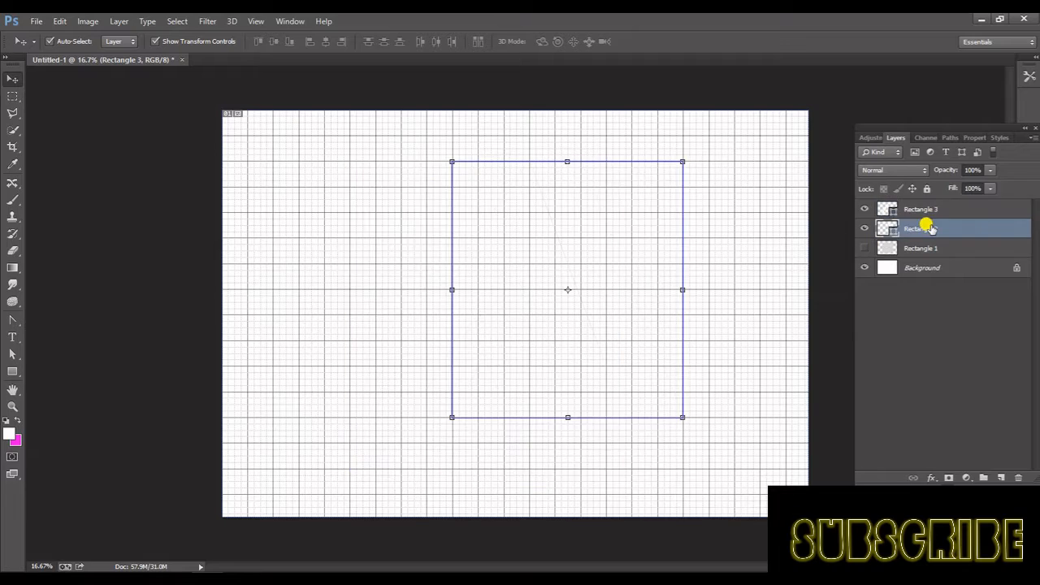
{"action": "left_click", "coordinate": [865, 248]}
{"action": "left_click", "coordinate": [771, 265]}
Step: Change the fill of the Rectangle 2 shape to light blue
{"action": "left_click", "coordinate": [921, 228]}
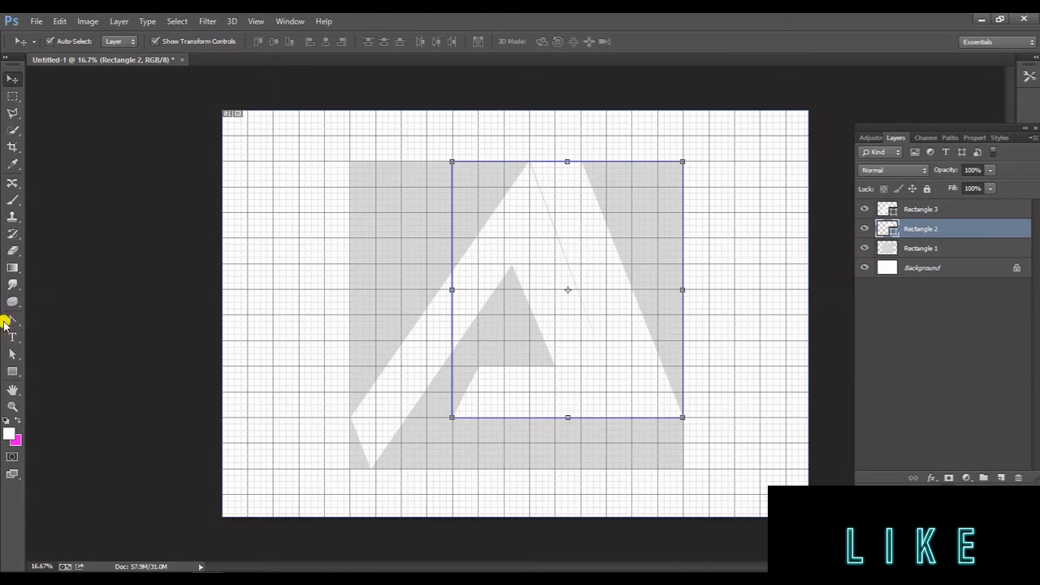
{"action": "left_click", "coordinate": [12, 371]}
{"action": "left_click", "coordinate": [119, 41]}
{"action": "left_click", "coordinate": [119, 123]}
{"action": "left_click", "coordinate": [11, 78]}
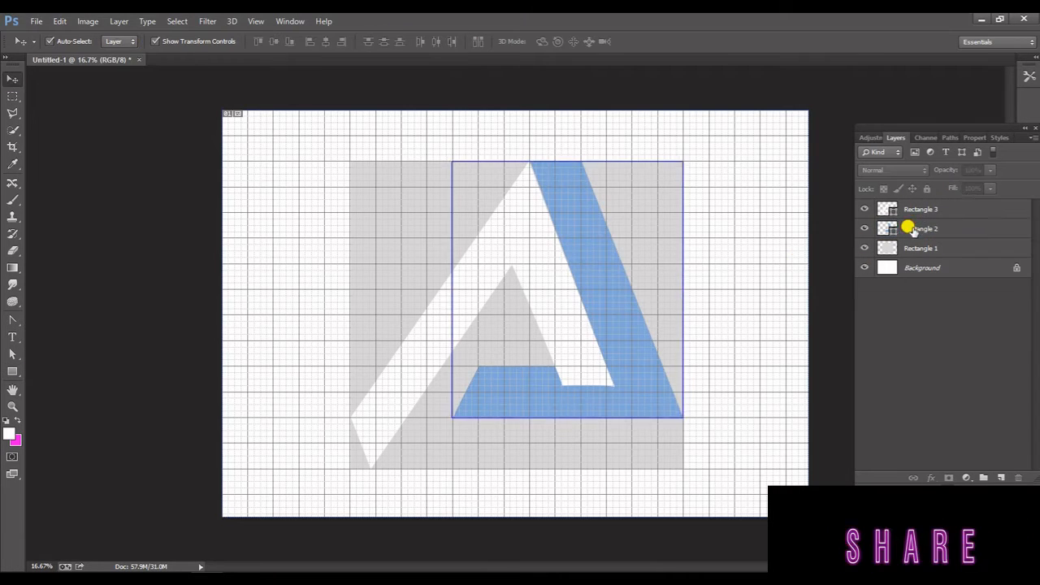
Step: Change the fill of the Rectangle 3 shape to a darker blue
{"action": "left_click", "coordinate": [915, 210]}
{"action": "left_click", "coordinate": [12, 372]}
{"action": "left_click", "coordinate": [118, 41]}
{"action": "left_click", "coordinate": [123, 137]}
{"action": "left_click", "coordinate": [12, 79]}
{"action": "left_click", "coordinate": [78, 183]}
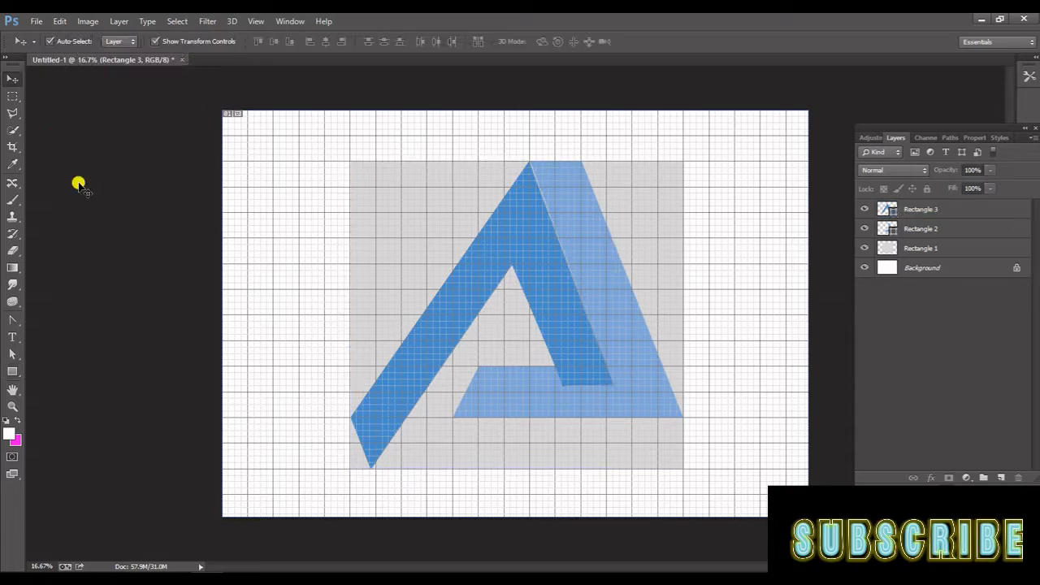
Step: Place the Rectangle 2 layer above Rectangle 3 and nudge the light blue shape slightly left to close the gap
{"action": "left_click_drag", "start_coordinate": [915, 228], "coordinate": [910, 208]}
{"action": "left_click", "coordinate": [939, 210], "text": "ctrl"}
{"action": "left_click", "coordinate": [941, 210]}
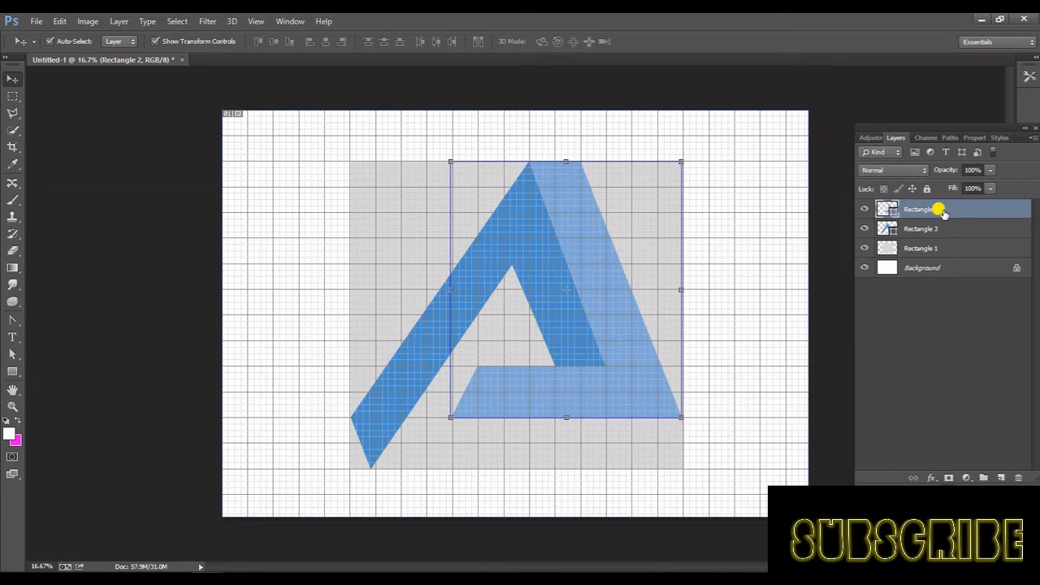
{"action": "left_click", "coordinate": [764, 374]}
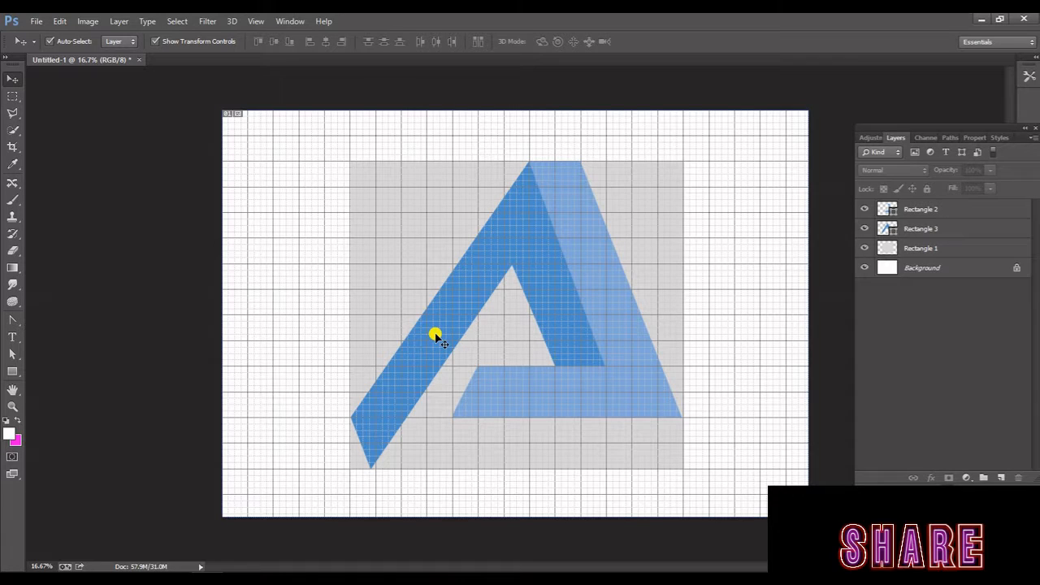
Step: Move the dark blue shape's inner apex anchor up by about half a grid square and right by about a third of one
{"action": "right_click", "coordinate": [13, 320]}
{"action": "left_click", "coordinate": [57, 320]}
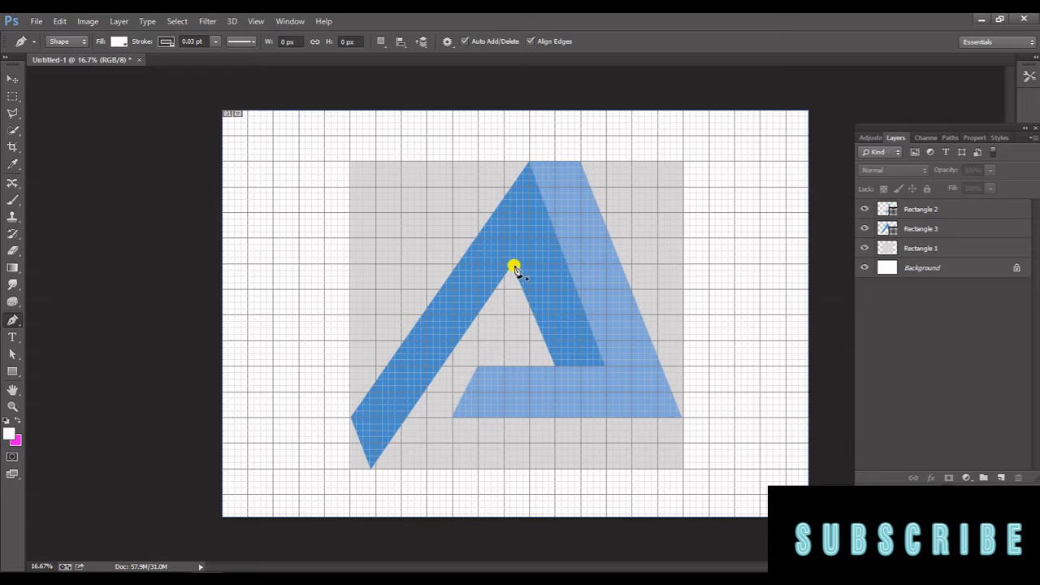
{"action": "right_click", "coordinate": [23, 326]}
{"action": "left_click", "coordinate": [65, 372]}
{"action": "left_click", "coordinate": [529, 285]}
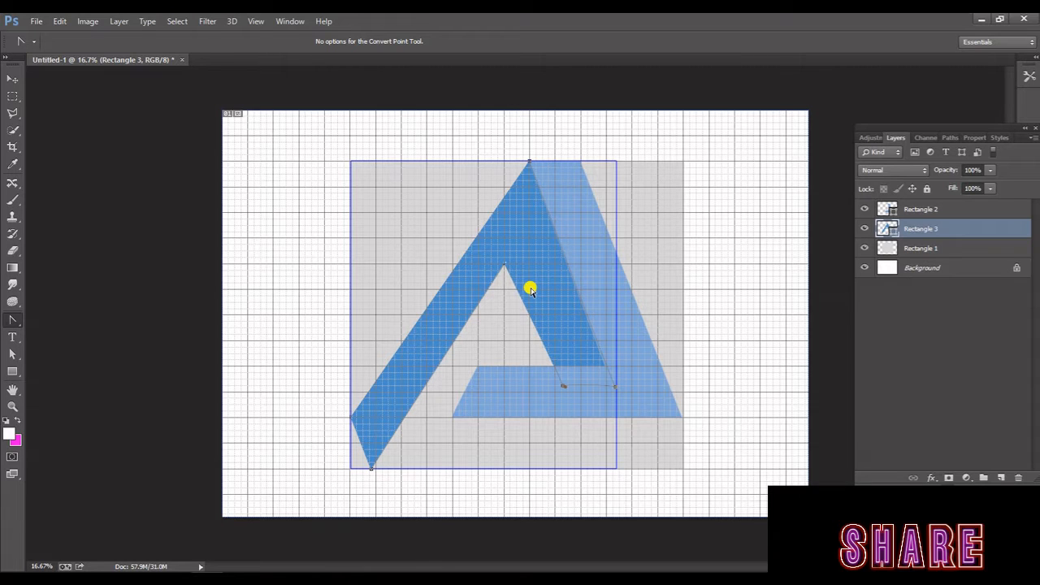
{"action": "key", "text": "Up"}
{"action": "key", "text": "Up"}
{"action": "key", "text": "Up"}
{"action": "key", "text": "Up"}
{"action": "key", "text": "Up"}
{"action": "key", "text": "Up"}
{"action": "key", "text": "Up"}
{"action": "key", "text": "Up"}
{"action": "key", "text": "Up"}
{"action": "key", "text": "Up"}
{"action": "key", "text": "Up"}
{"action": "key", "text": "Up"}
{"action": "key", "text": "Up"}
{"action": "key", "text": "Up"}
{"action": "key", "text": "Up"}
{"action": "key", "text": "Up"}
{"action": "key", "text": "Up"}
{"action": "key", "text": "Up"}
{"action": "key", "text": "Right"}
{"action": "key", "text": "Right"}
{"action": "key", "text": "Right"}
{"action": "key", "text": "Right"}
{"action": "key", "text": "Right"}
{"action": "key", "text": "Right"}
{"action": "key", "text": "Right"}
{"action": "key", "text": "Right"}
{"action": "key", "text": "Right"}
{"action": "key", "text": "Right"}
{"action": "key", "text": "Right"}
{"action": "key", "text": "Right"}
{"action": "key", "text": "Right"}
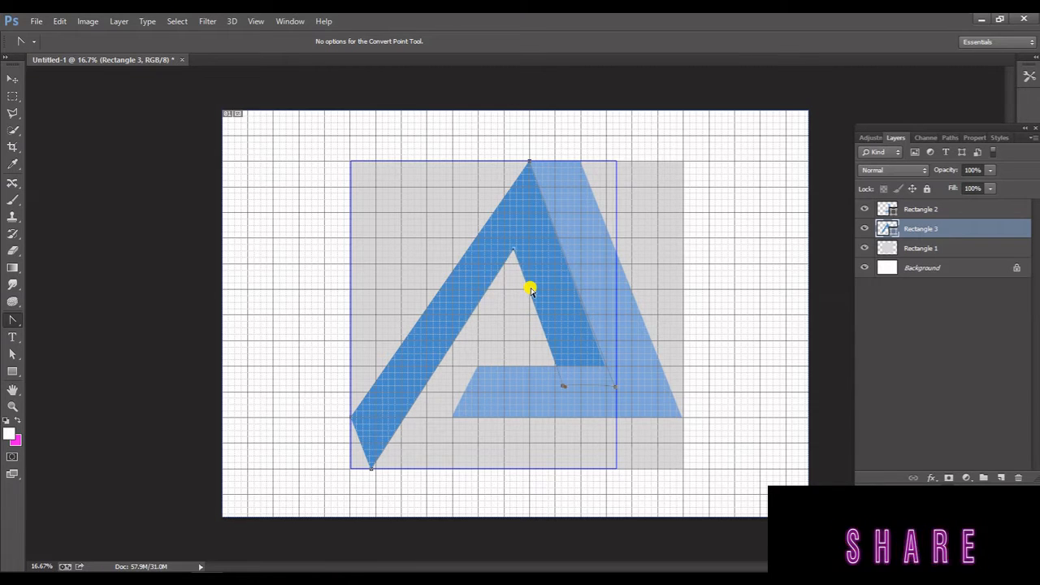
{"action": "key", "text": "Down"}
{"action": "key", "text": "Down"}
{"action": "key", "text": "Down"}
{"action": "key", "text": "Down"}
{"action": "key", "text": "Down"}
{"action": "key", "text": "Down"}
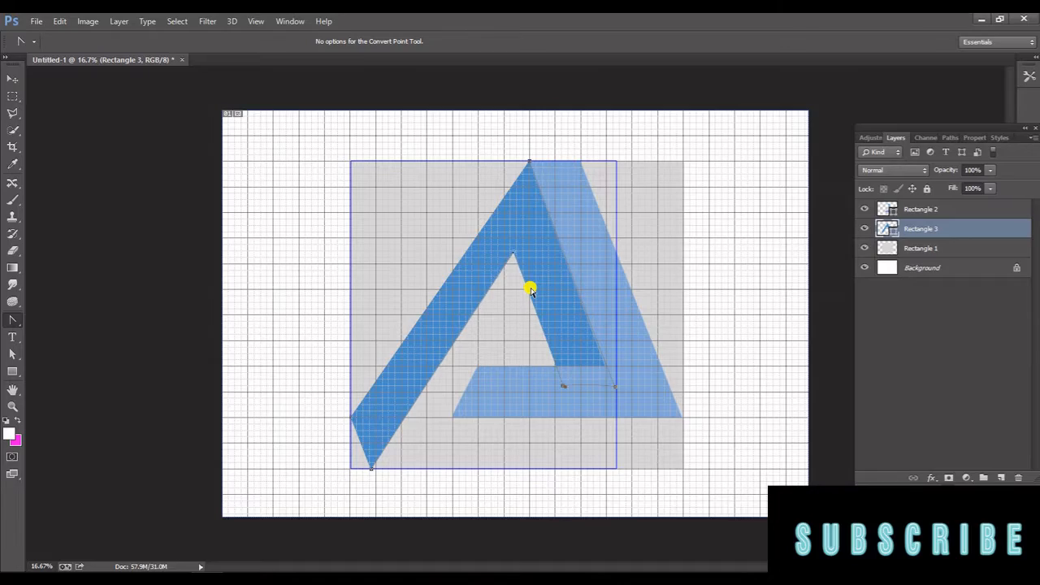
{"action": "key", "text": "0"}
{"action": "key", "text": "0"}
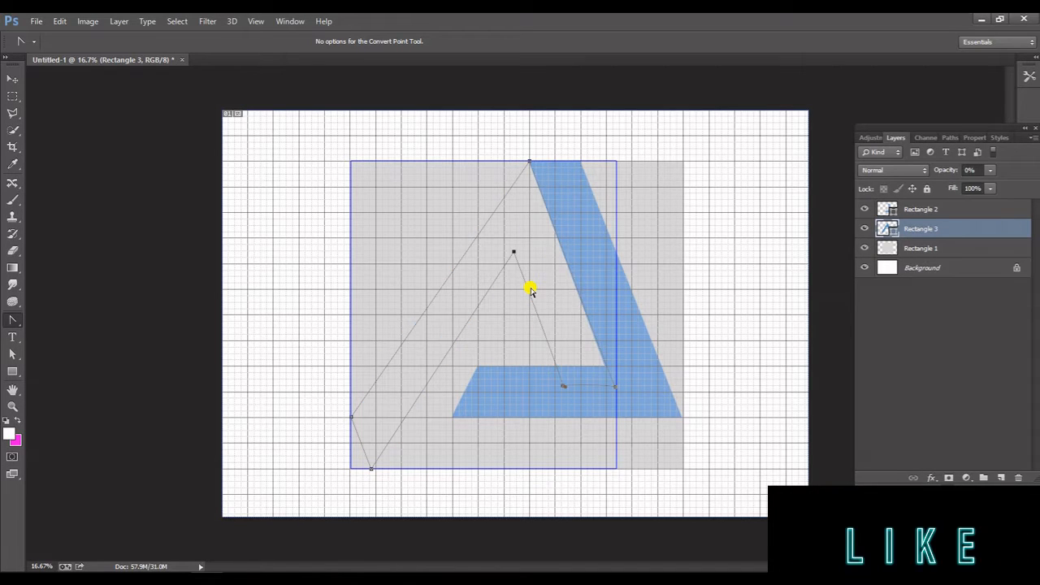
{"action": "key", "text": "0"}
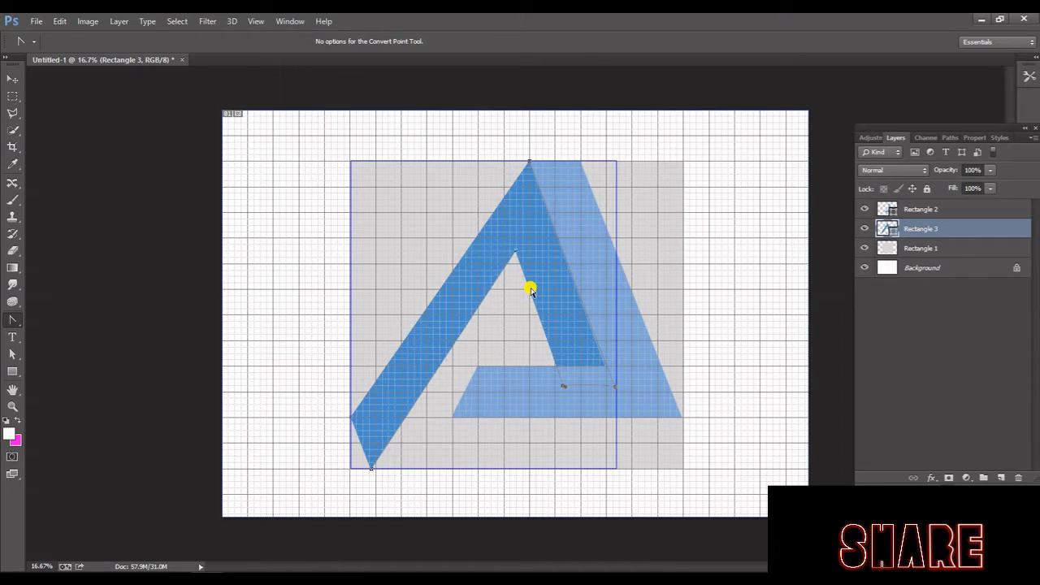
Step: Fine-tune the dark blue shape's inner apex and lower inner anchors with small nudges to even out the arm thickness, and deselect the shape
{"action": "key", "text": "Down"}
{"action": "key", "text": "Down"}
{"action": "key", "text": "Down"}
{"action": "key", "text": "Down"}
{"action": "key", "text": "Down"}
{"action": "key", "text": "Down"}
{"action": "key", "text": "Down"}
{"action": "key", "text": "Down"}
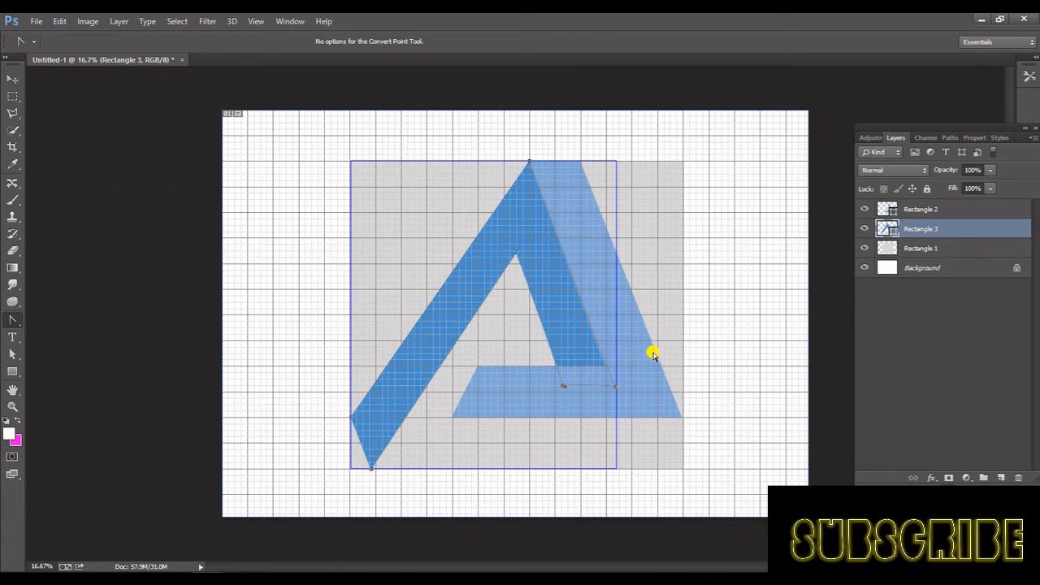
{"action": "key", "text": "Up"}
{"action": "key", "text": "Up"}
{"action": "key", "text": "Up"}
{"action": "key", "text": "Up"}
{"action": "key", "text": "Up"}
{"action": "key", "text": "Up"}
{"action": "key", "text": "Up"}
{"action": "key", "text": "Up"}
{"action": "key", "text": "Up"}
{"action": "key", "text": "Up"}
{"action": "key", "text": "Up"}
{"action": "key", "text": "Up"}
{"action": "key", "text": "Up"}
{"action": "key", "text": "Up"}
{"action": "key", "text": "Up"}
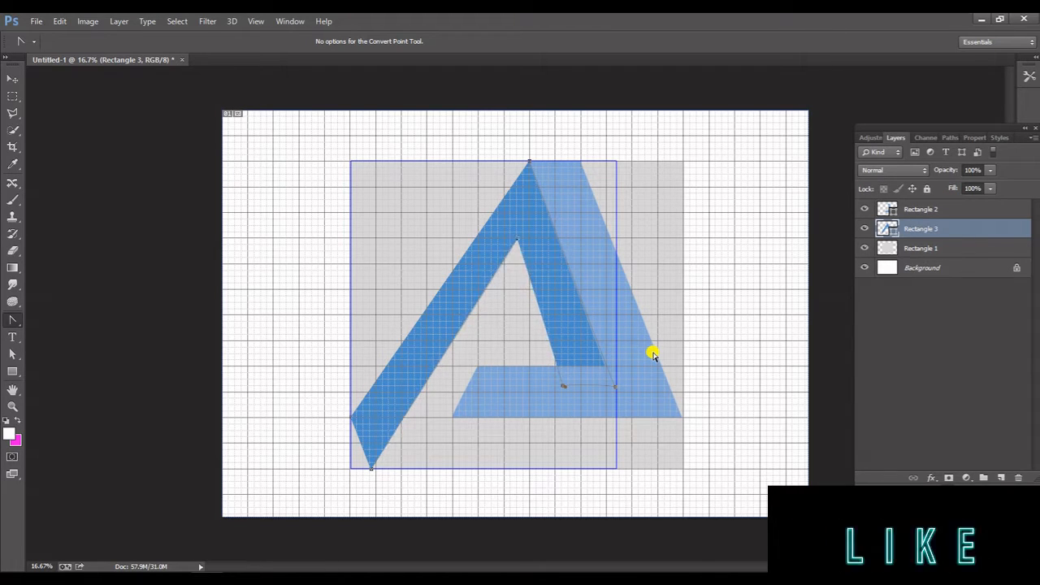
{"action": "key", "text": "Down"}
{"action": "key", "text": "Down"}
{"action": "key", "text": "Down"}
{"action": "key", "text": "Down"}
{"action": "key", "text": "Down"}
{"action": "key", "text": "Down"}
{"action": "key", "text": "Down"}
{"action": "key", "text": "Down"}
{"action": "key", "text": "Down"}
{"action": "key", "text": "Down"}
{"action": "key", "text": "Down"}
{"action": "key", "text": "Down"}
{"action": "key", "text": "Down"}
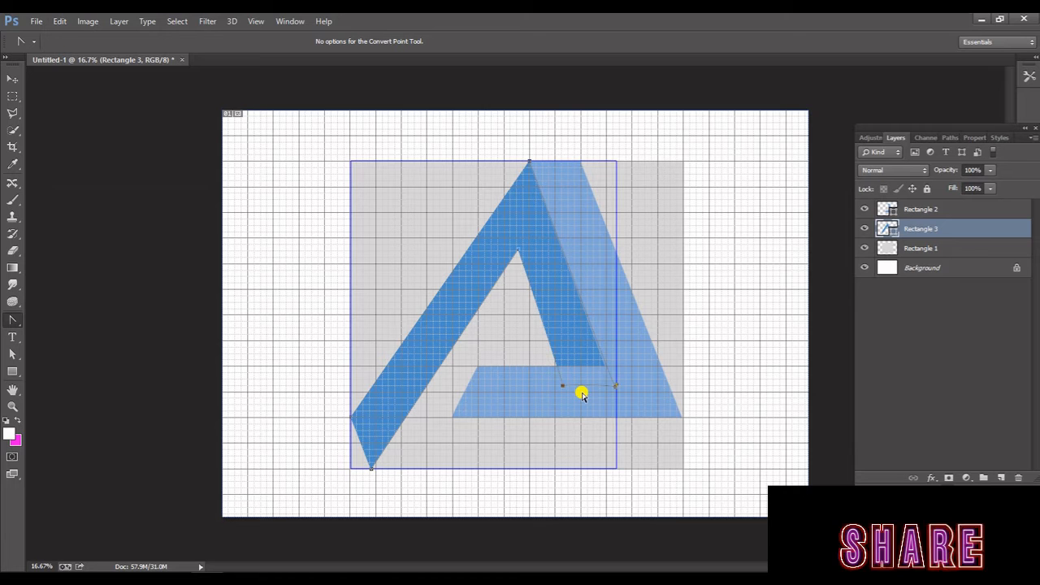
{"action": "left_click", "coordinate": [771, 328]}
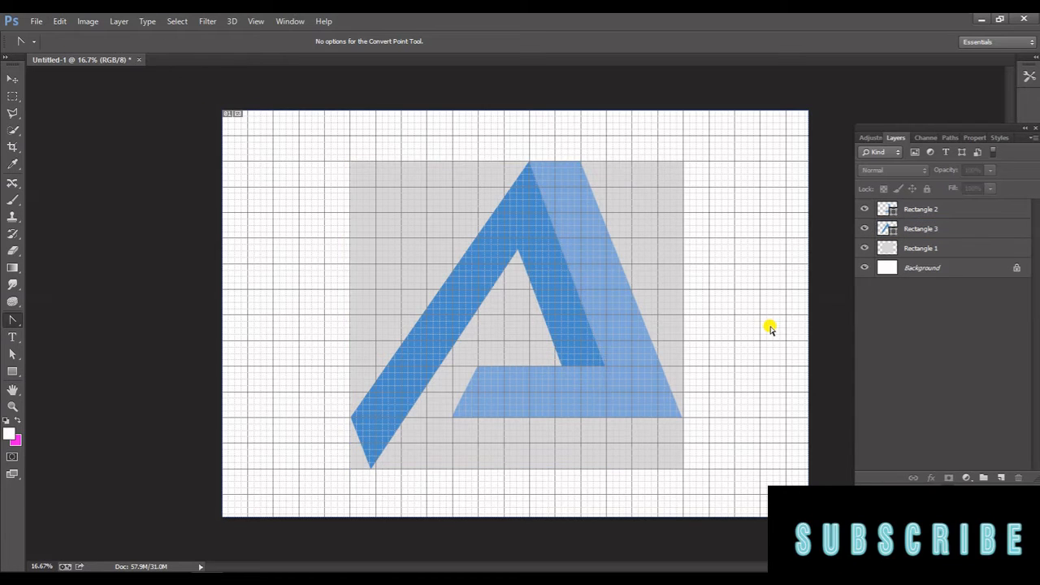
Step: Shift the slanted left end of the light blue base right by just under half a grid square and deselect it
{"action": "left_click", "coordinate": [467, 379]}
{"action": "left_click", "coordinate": [439, 357], "text": "shift"}
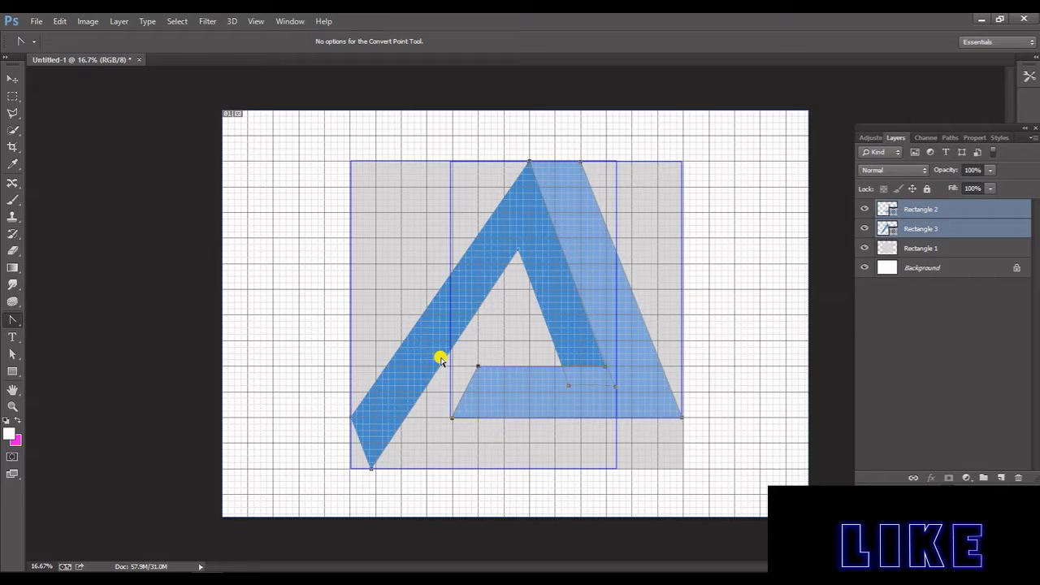
{"action": "left_click", "coordinate": [727, 376]}
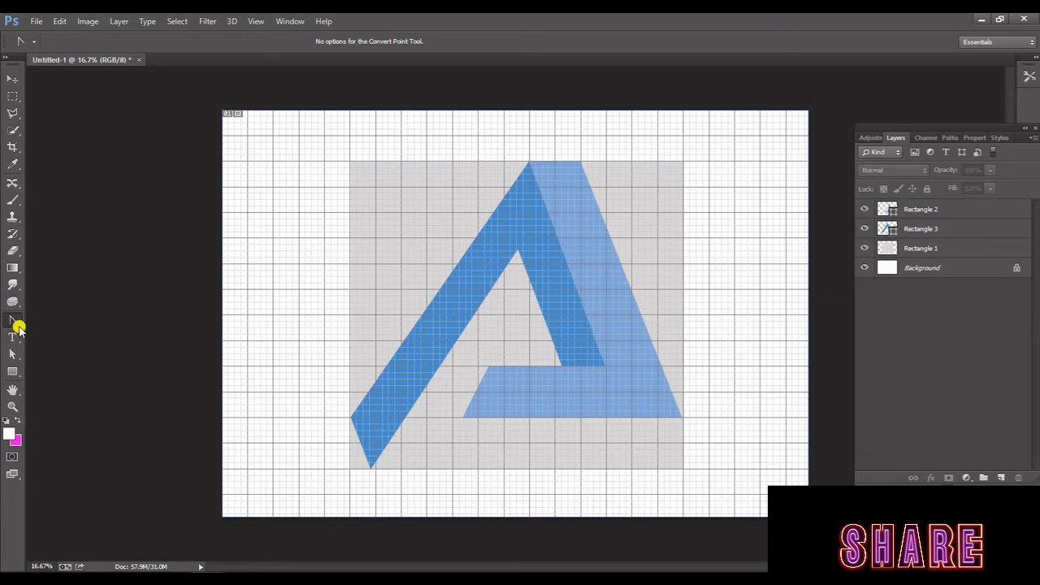
Step: Draw a white rectangle about 12 by 2 grid squares beneath the light blue base and add anchor points along its top edge
{"action": "left_click", "coordinate": [12, 371]}
{"action": "left_click_drag", "start_coordinate": [683, 417], "coordinate": [371, 468]}
{"action": "left_click", "coordinate": [12, 319]}
{"action": "left_click", "coordinate": [73, 345]}
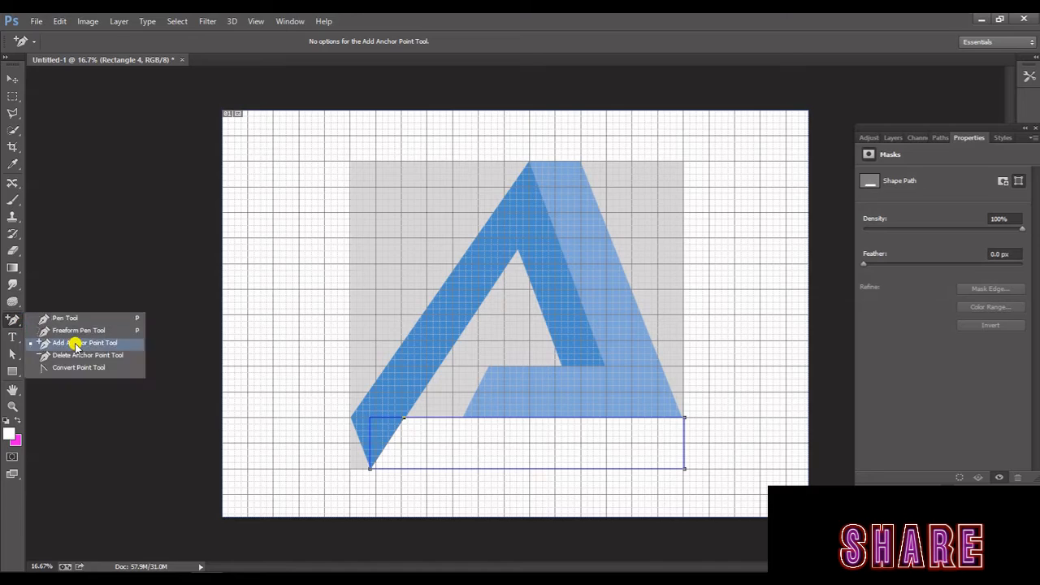
{"action": "left_click", "coordinate": [77, 342]}
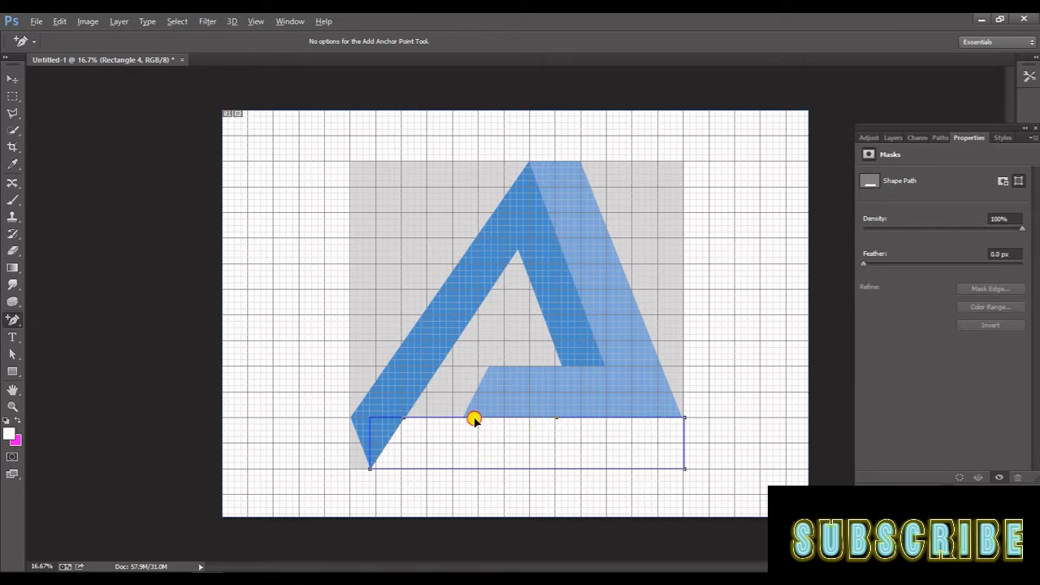
{"action": "left_click_drag", "start_coordinate": [474, 418], "coordinate": [558, 441]}
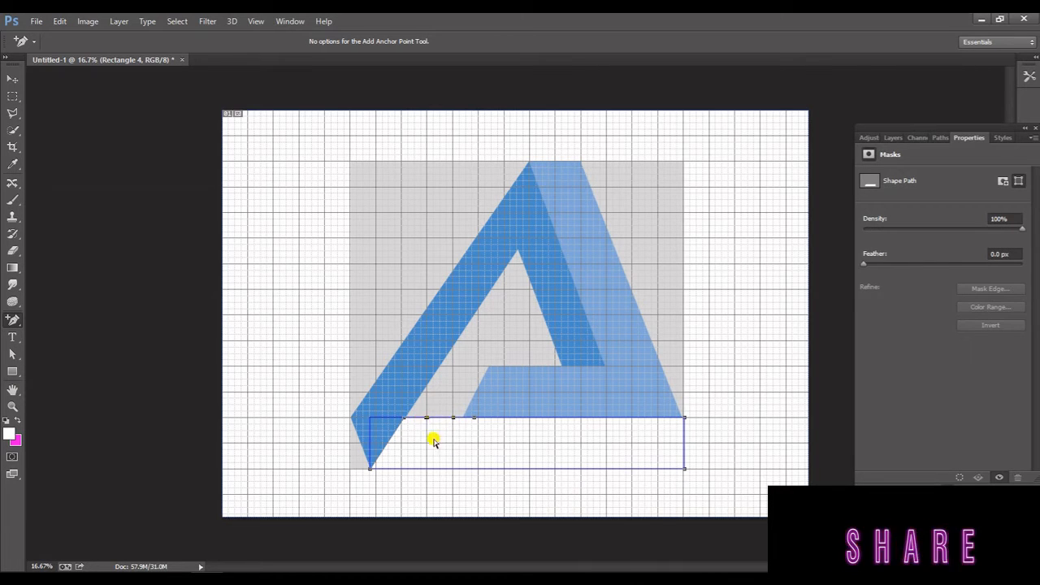
{"action": "mouse_move", "coordinate": [469, 443]}
{"action": "left_mouse_down"}
{"action": "mouse_move", "coordinate": [414, 408]}
{"action": "mouse_move", "coordinate": [466, 441]}
{"action": "left_mouse_up"}
{"action": "key", "text": "shift+Up"}
{"action": "key", "text": "shift+Up"}
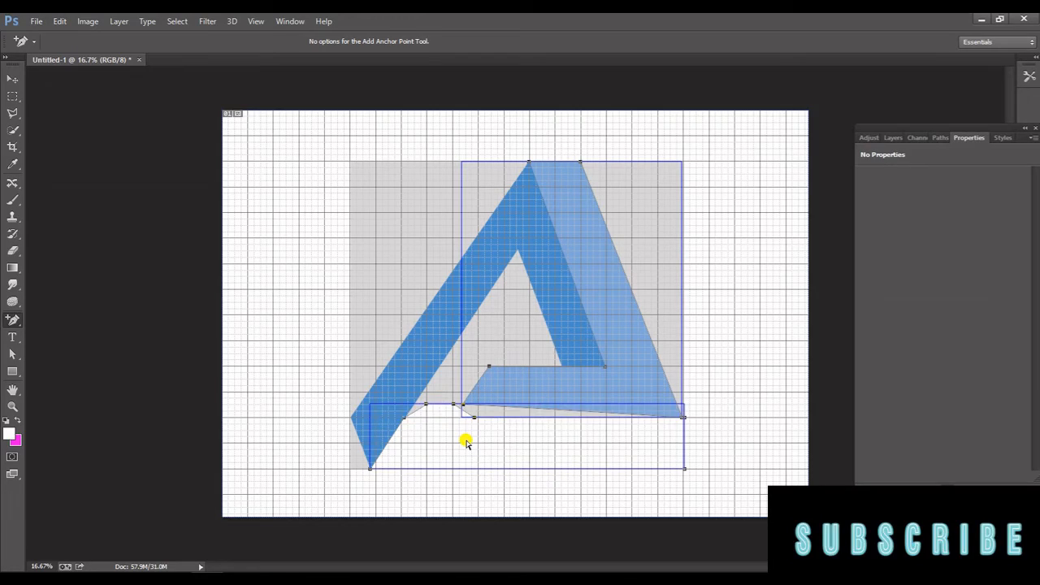
{"action": "key", "text": "ctrl+z"}
Step: Move the white shape's added anchor nearest the dark blue arm up and right to the dark blue shape's inner apex
{"action": "left_click_drag", "start_coordinate": [414, 409], "coordinate": [464, 440]}
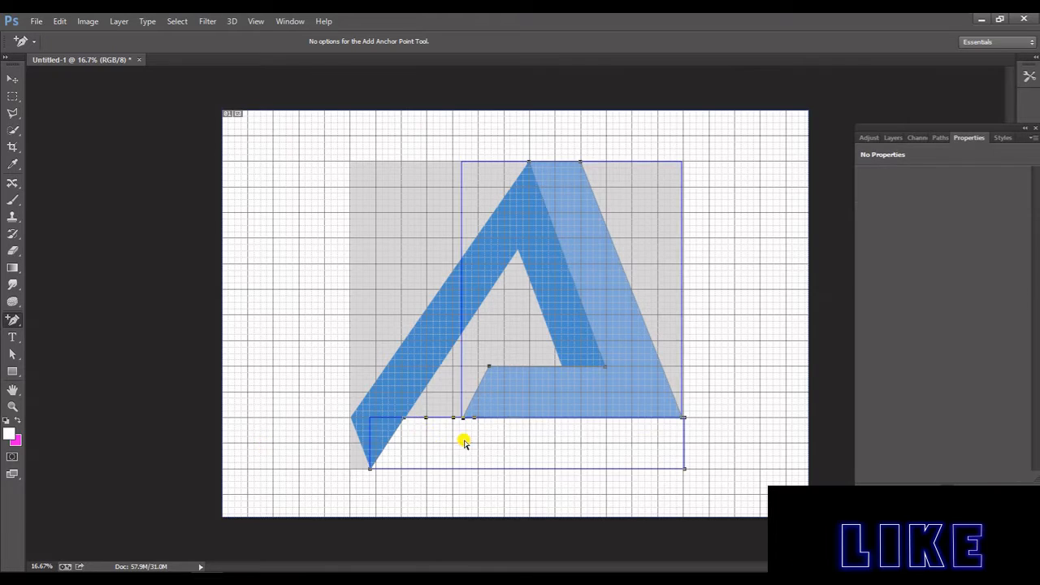
{"action": "left_click", "coordinate": [465, 442]}
{"action": "key", "text": "shift+Up"}
{"action": "key", "text": "shift+Up"}
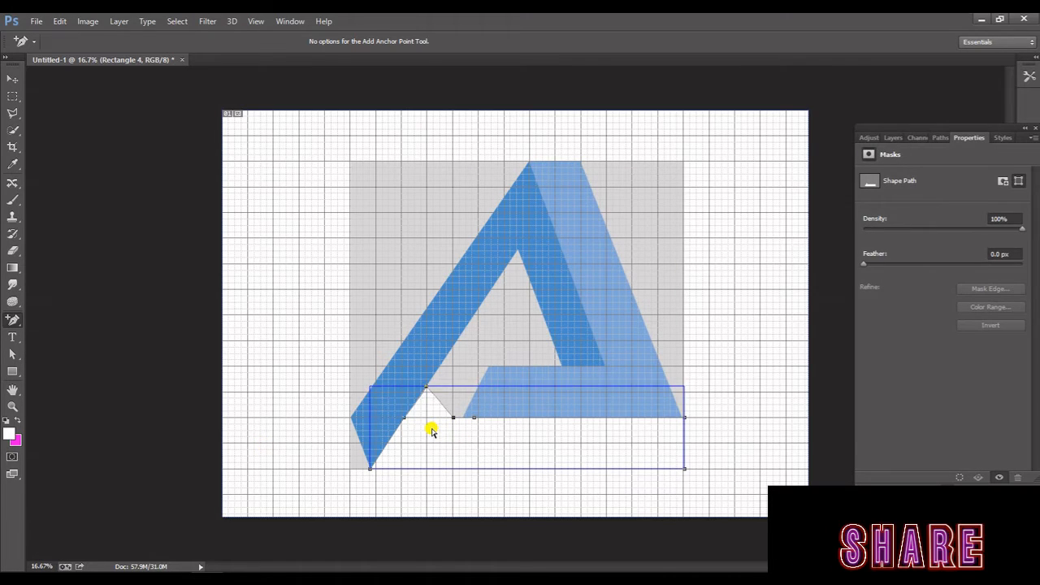
{"action": "key", "text": "shift+Up"}
{"action": "key", "text": "shift+Up"}
{"action": "key", "text": "shift+Up"}
{"action": "key", "text": "shift+Up"}
{"action": "key", "text": "shift+Up"}
{"action": "key", "text": "shift+Up"}
{"action": "key", "text": "shift+Up"}
{"action": "key", "text": "shift+Up"}
{"action": "key", "text": "shift+Up"}
{"action": "key", "text": "shift+Up"}
{"action": "key", "text": "shift+Up"}
{"action": "key", "text": "shift+Up"}
{"action": "key", "text": "shift+Up"}
{"action": "key", "text": "shift+Up"}
{"action": "key", "text": "shift+Up"}
{"action": "key", "text": "shift+Up"}
{"action": "key", "text": "shift+Up"}
{"action": "key", "text": "shift+Up"}
{"action": "key", "text": "shift+Up"}
{"action": "key", "text": "shift+Up"}
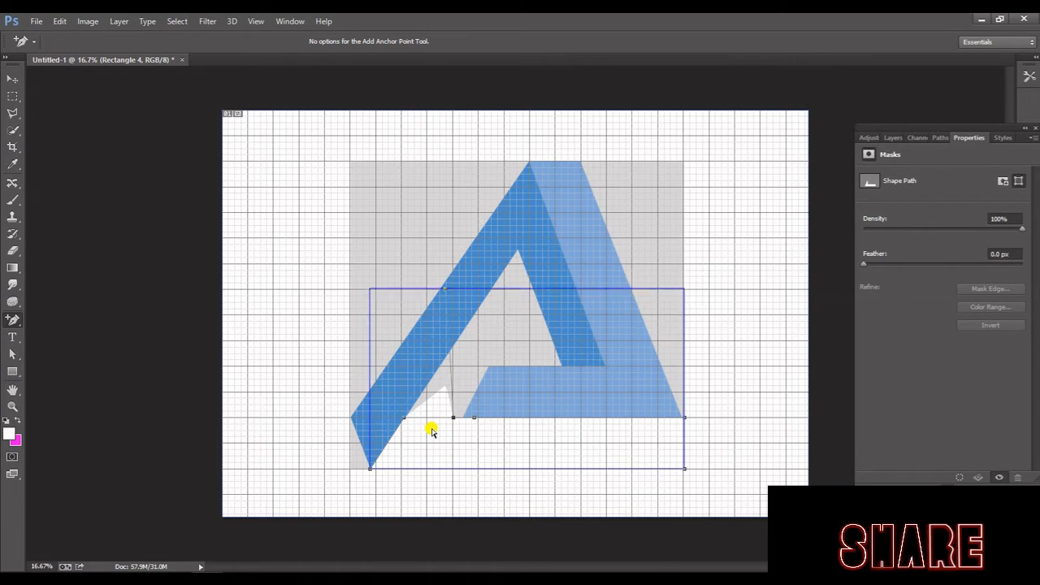
{"action": "key", "text": "shift+Up"}
{"action": "key", "text": "shift+Right"}
{"action": "key", "text": "shift+Right"}
{"action": "key", "text": "shift+Right"}
{"action": "key", "text": "shift+Right"}
{"action": "key", "text": "shift+Right"}
{"action": "key", "text": "shift+Right"}
{"action": "key", "text": "shift+Right"}
{"action": "key", "text": "shift+Right"}
{"action": "key", "text": "shift+Right"}
{"action": "key", "text": "shift+Right"}
{"action": "key", "text": "shift+Right"}
{"action": "key", "text": "shift+Right"}
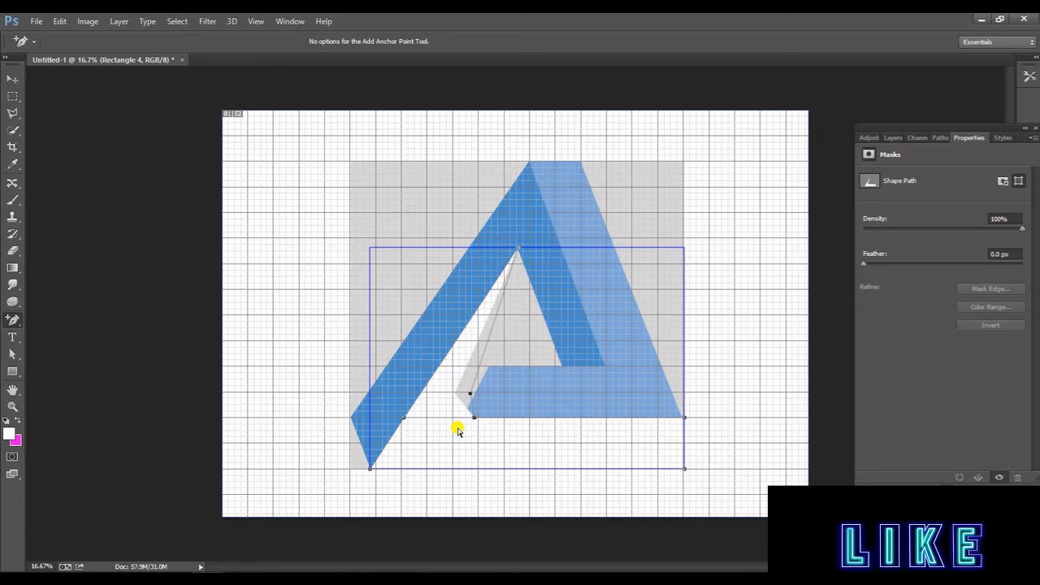
Step: Move the white shape's next added anchor up onto the inner edge of the right dark blue arm, about two grid squares below the apex
{"action": "key", "text": "shift+Right"}
{"action": "key", "text": "shift+Right"}
{"action": "key", "text": "shift+Right"}
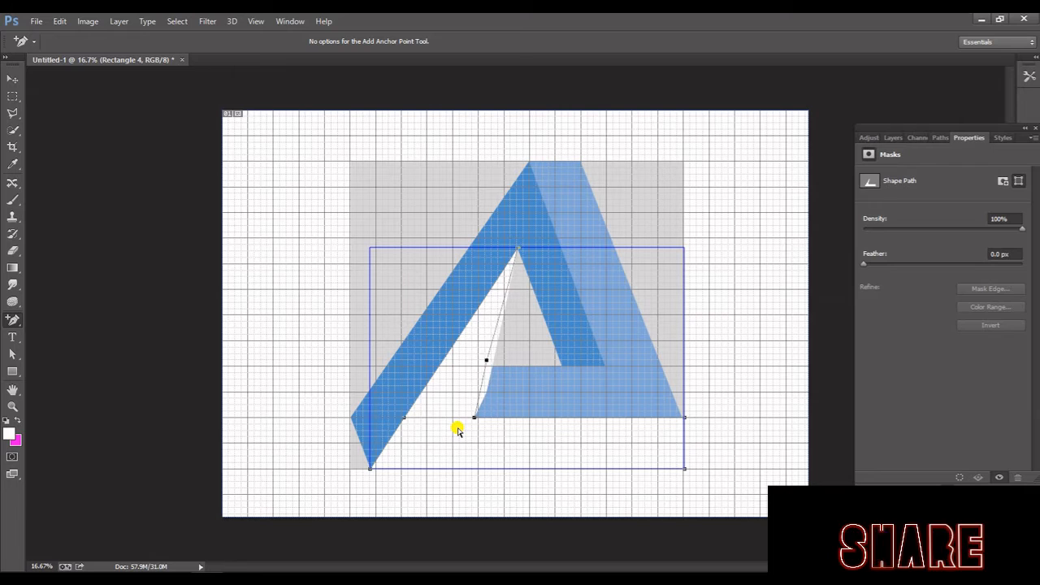
{"action": "key", "text": "shift+Right"}
{"action": "key", "text": "shift+Right"}
{"action": "key", "text": "shift+Up"}
{"action": "key", "text": "shift+Up"}
{"action": "key", "text": "shift+Up"}
{"action": "key", "text": "shift+Right"}
{"action": "key", "text": "shift+Right"}
{"action": "key", "text": "shift+Up"}
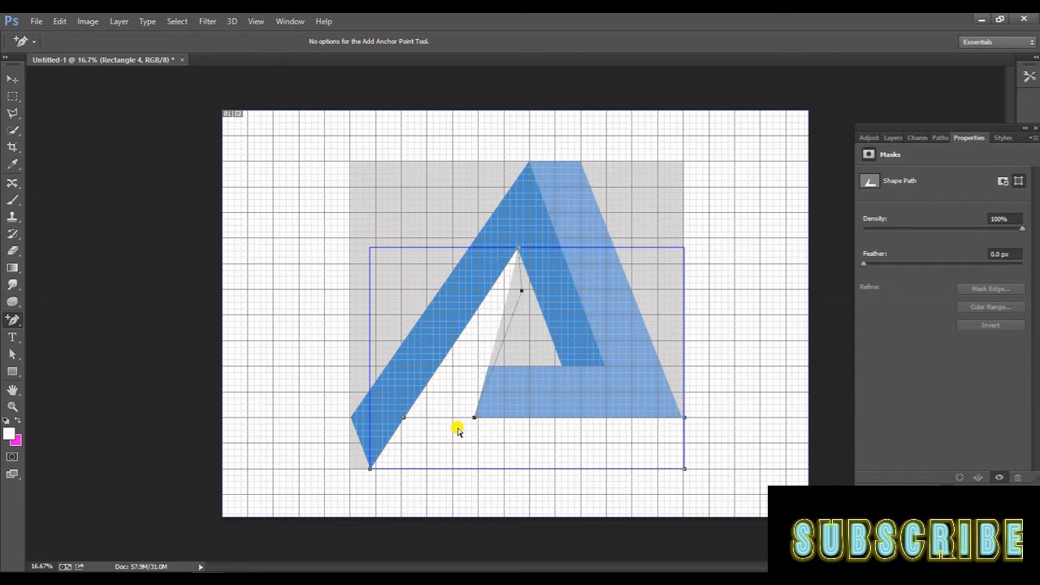
{"action": "key", "text": "shift+Right"}
{"action": "key", "text": "shift+Right"}
{"action": "key", "text": "shift+Down"}
Step: Move the white shape's remaining top-edge anchor left by about half a grid square, making its inner edge parallel to the dark blue arm
{"action": "left_click_drag", "start_coordinate": [462, 407], "coordinate": [488, 431]}
{"action": "key", "text": "shift+Left"}
{"action": "key", "text": "shift+Left"}
{"action": "key", "text": "shift+Left"}
{"action": "key", "text": "shift+Left"}
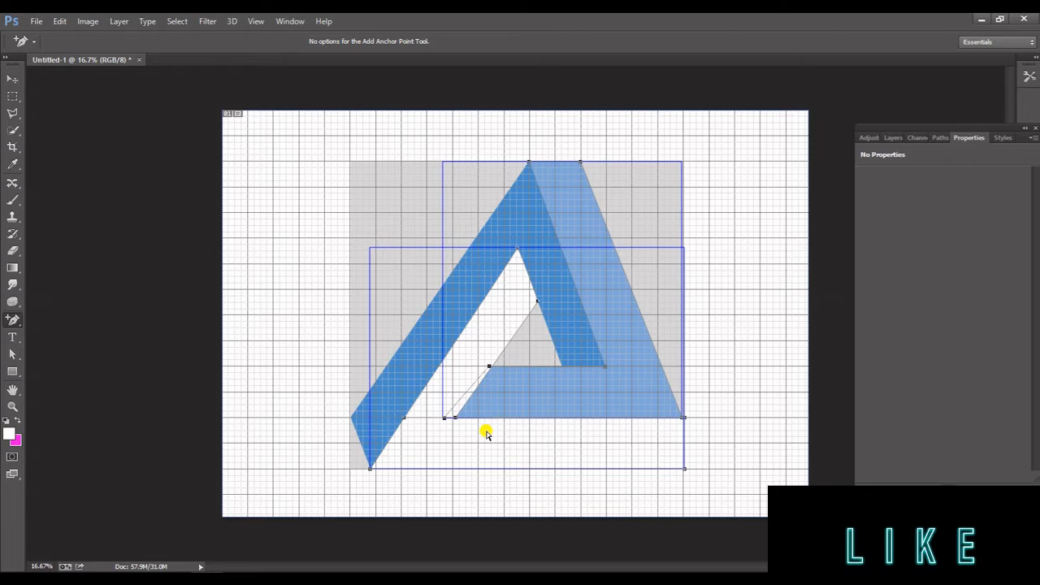
{"action": "key", "text": "shift+Right"}
{"action": "key", "text": "shift+Right"}
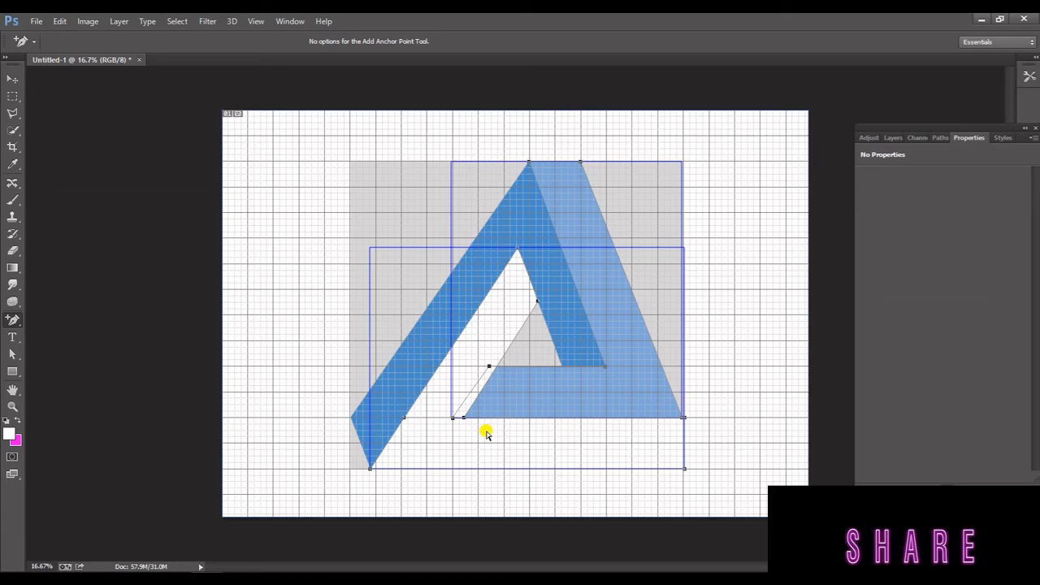
{"action": "key", "text": "Left"}
{"action": "key", "text": "Right"}
{"action": "key", "text": "Left"}
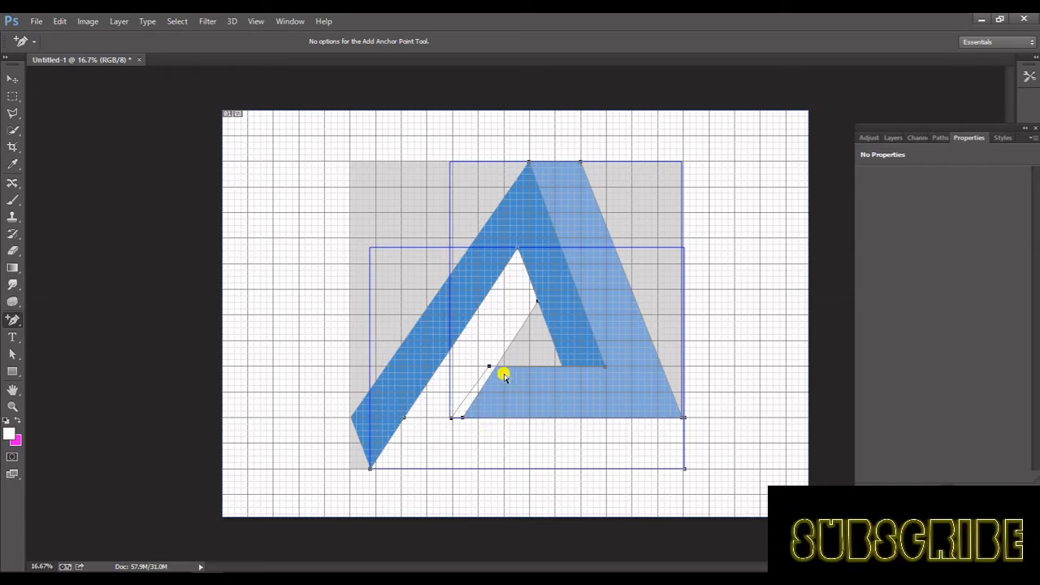
{"action": "key", "text": "Return"}
Step: Change the fill of the white Rectangle 4 shape to a violet-tinted blue and deselect it
{"action": "left_click", "coordinate": [380, 455]}
{"action": "left_click", "coordinate": [12, 372]}
{"action": "left_click", "coordinate": [119, 42]}
{"action": "left_click", "coordinate": [133, 142]}
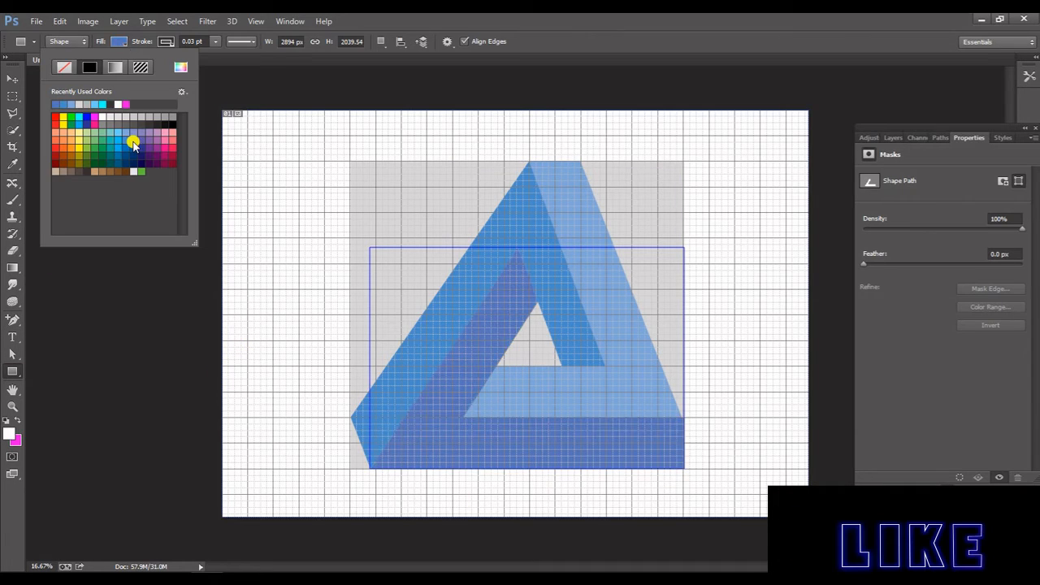
{"action": "left_click", "coordinate": [12, 79]}
{"action": "left_click", "coordinate": [163, 244]}
{"action": "left_click_drag", "start_coordinate": [467, 128], "coordinate": [618, 196]}
{"action": "left_click", "coordinate": [743, 217]}
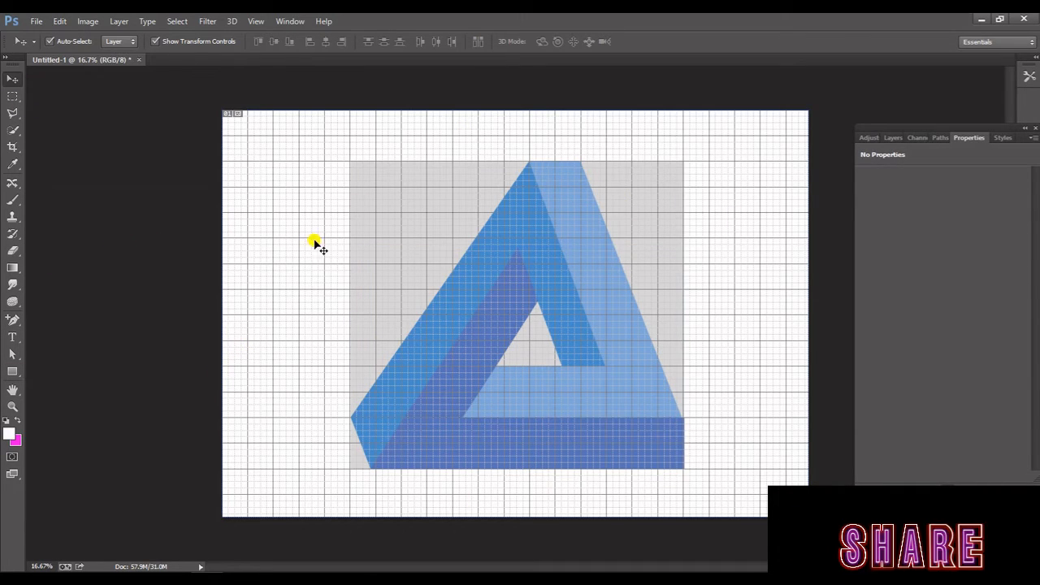
Step: Delete the grey Rectangle 1 guide layer
{"action": "left_click", "coordinate": [892, 137]}
{"action": "left_click", "coordinate": [910, 268]}
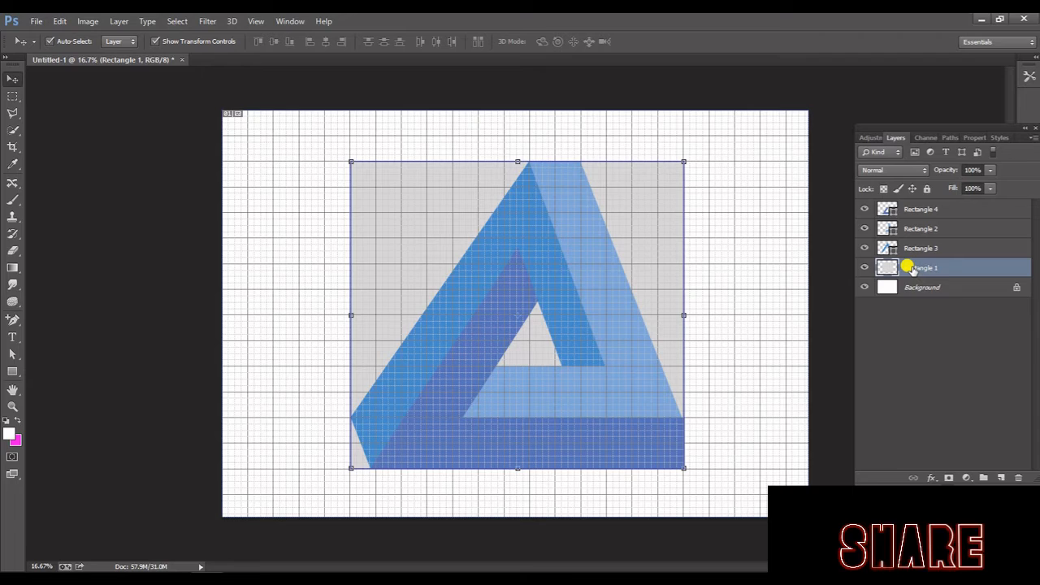
{"action": "key", "text": "Delete"}
{"action": "key", "text": "Return"}
Step: Extend the lower right corner anchors of the Rectangle 4 and Rectangle 2 shapes right by about one grid square
{"action": "left_click", "coordinate": [919, 211]}
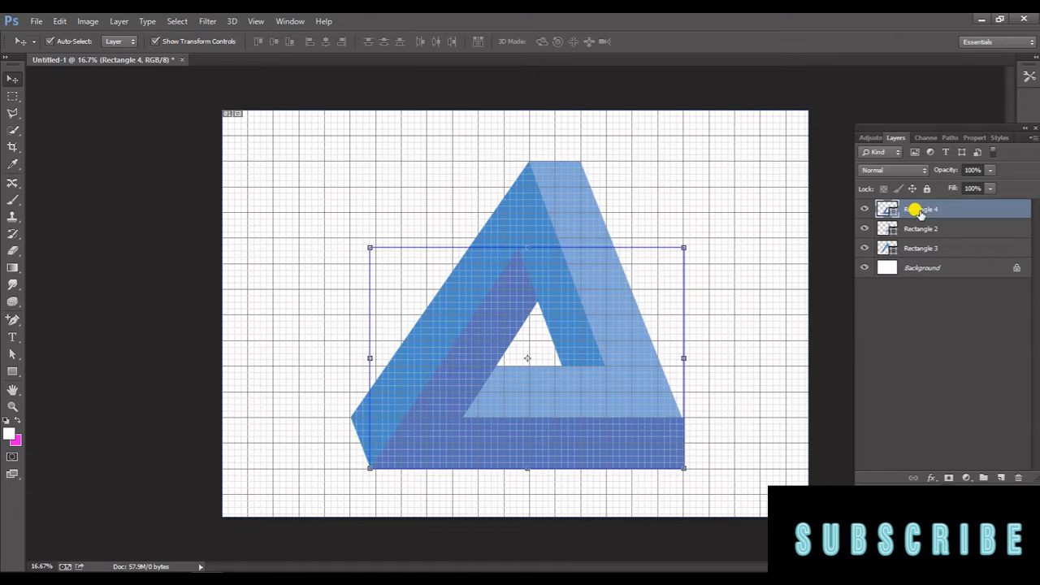
{"action": "left_click", "coordinate": [14, 321]}
{"action": "left_click_drag", "start_coordinate": [663, 404], "coordinate": [712, 484]}
{"action": "key", "text": "Left"}
{"action": "key", "text": "Left"}
{"action": "key", "text": "Left"}
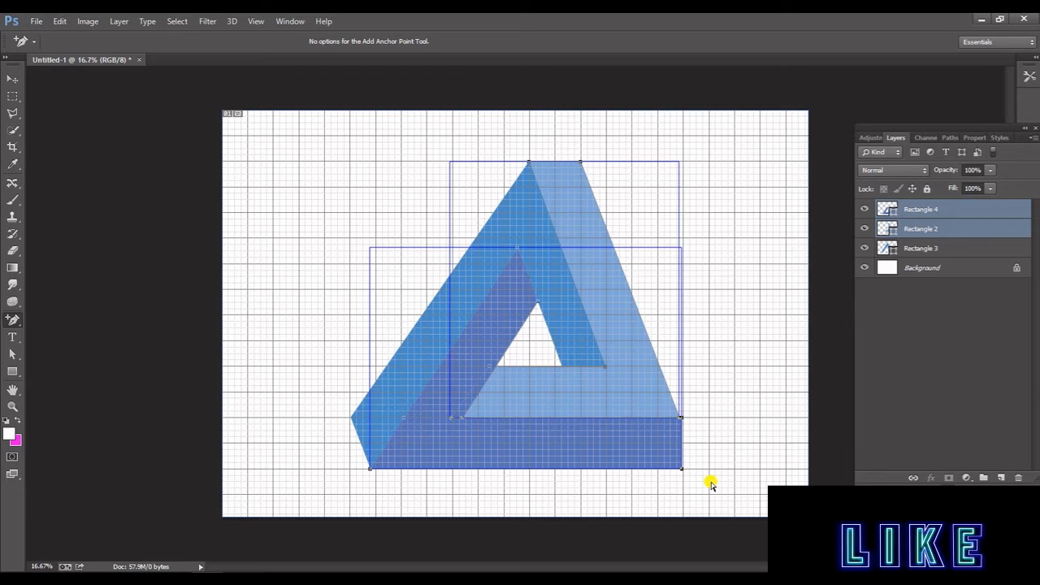
{"action": "key", "text": "Right"}
{"action": "key", "text": "Right"}
{"action": "key", "text": "Right"}
{"action": "key", "text": "Right"}
{"action": "key", "text": "Right"}
{"action": "key", "text": "Right"}
{"action": "key", "text": "Right"}
{"action": "key", "text": "Right"}
{"action": "key", "text": "Right"}
{"action": "key", "text": "Right"}
{"action": "key", "text": "Right"}
{"action": "key", "text": "Right"}
{"action": "key", "text": "Right"}
{"action": "key", "text": "Right"}
{"action": "key", "text": "Right"}
{"action": "key", "text": "Right"}
{"action": "key", "text": "Right"}
{"action": "key", "text": "Right"}
{"action": "key", "text": "Right"}
{"action": "key", "text": "Right"}
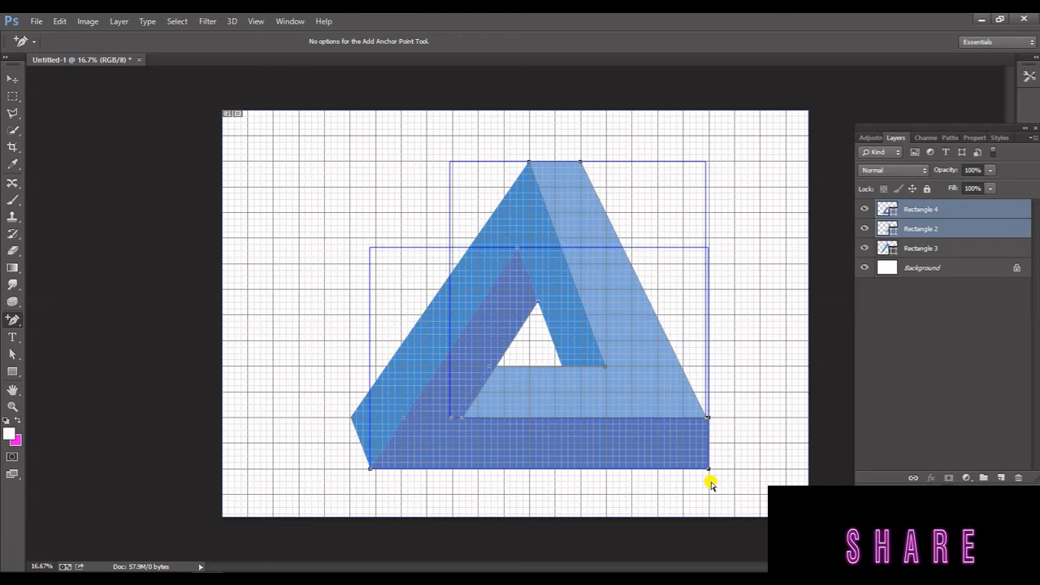
Step: Shift Rectangle 2's inner corner anchor and Rectangle 3's lower end anchors right until the two arms' shared edge closes
{"action": "left_click_drag", "start_coordinate": [595, 356], "coordinate": [625, 383]}
{"action": "key", "text": "Right"}
{"action": "key", "text": "Right"}
{"action": "key", "text": "Right"}
{"action": "key", "text": "Right"}
{"action": "key", "text": "Right"}
{"action": "key", "text": "Right"}
{"action": "key", "text": "Right"}
{"action": "key", "text": "Right"}
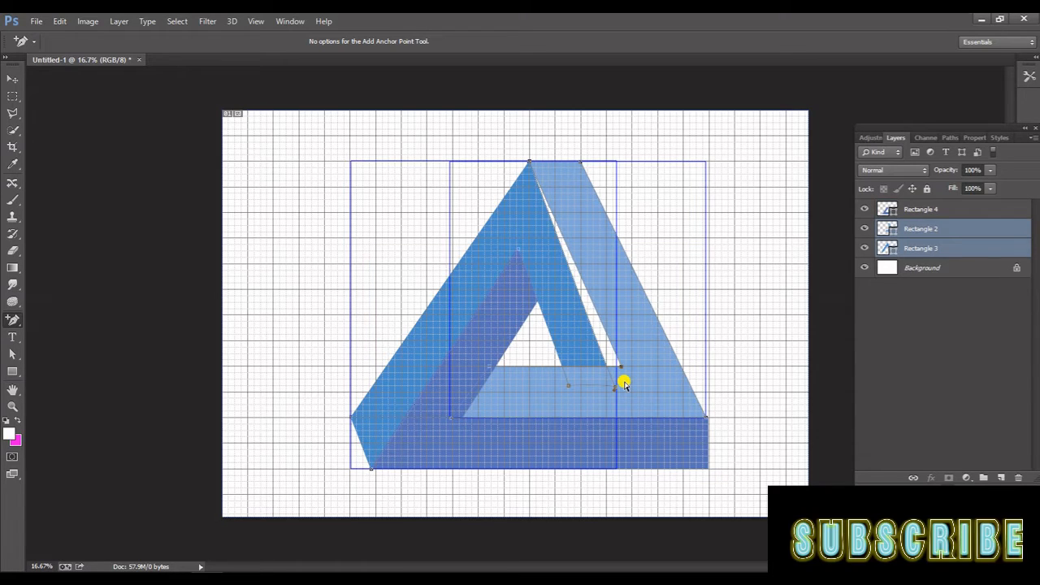
{"action": "left_click", "coordinate": [622, 395], "text": "ctrl"}
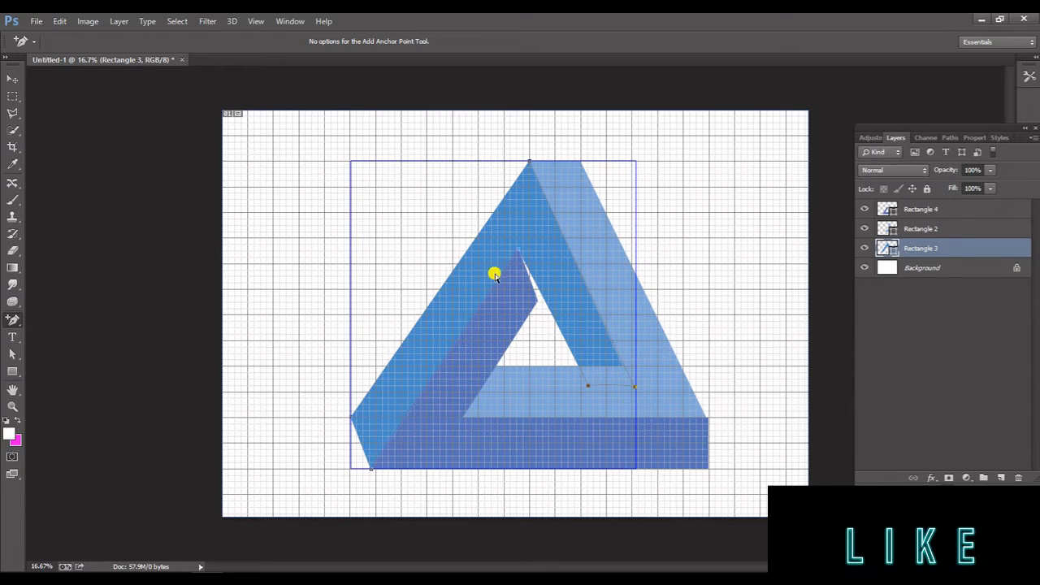
Step: Adjust Rectangle 4's peak and inner tip anchors so its upper end follows the inner edge of Rectangle 3
{"action": "left_click", "coordinate": [547, 307], "text": "ctrl+shift"}
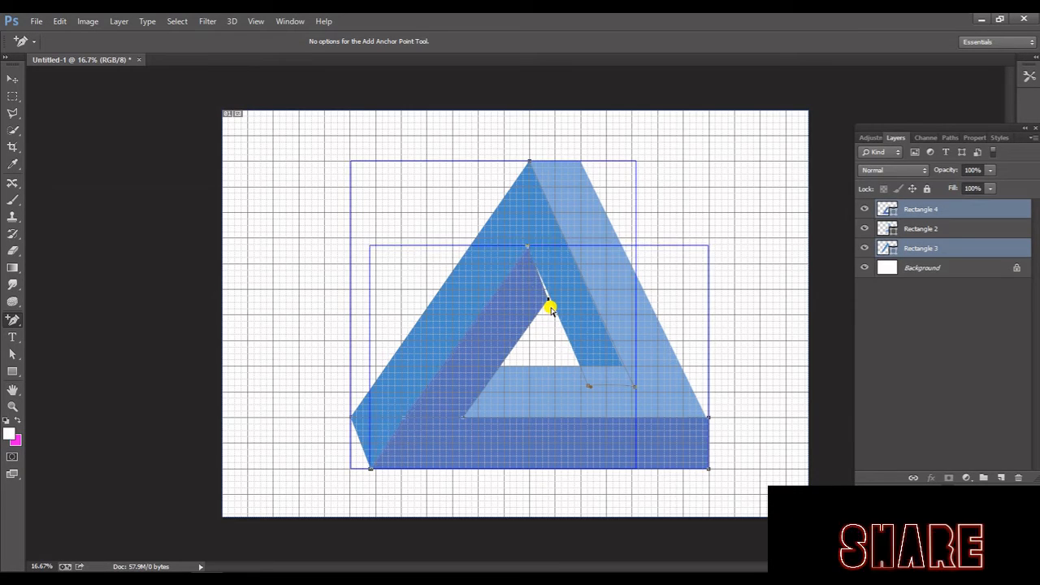
{"action": "key", "text": "Left"}
{"action": "key", "text": "Left"}
{"action": "key", "text": "Left"}
{"action": "key", "text": "Left"}
{"action": "key", "text": "Left"}
{"action": "key", "text": "Left"}
{"action": "key", "text": "Left"}
{"action": "key", "text": "Left"}
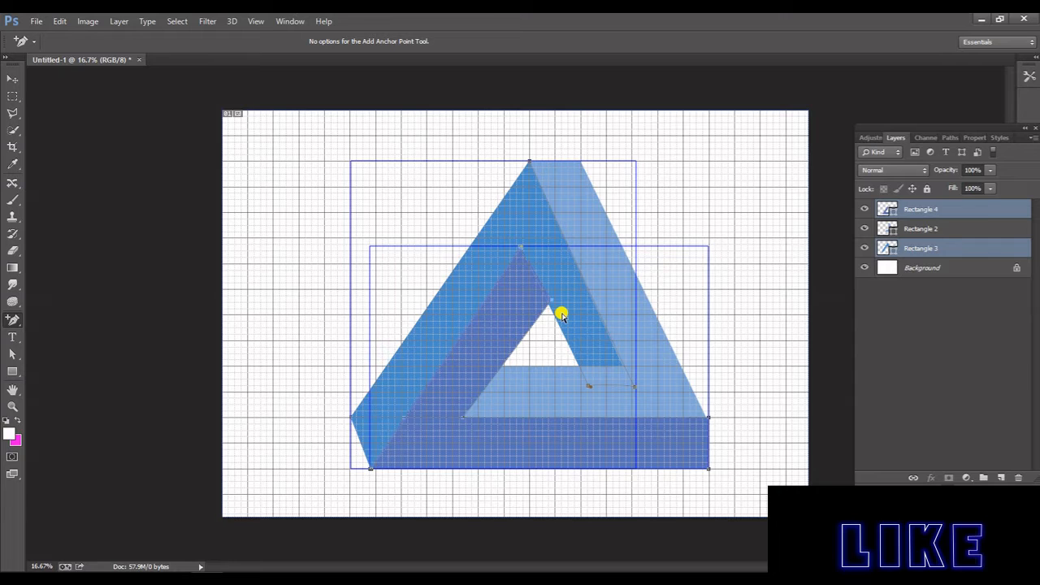
{"action": "left_click", "coordinate": [596, 270], "text": "ctrl"}
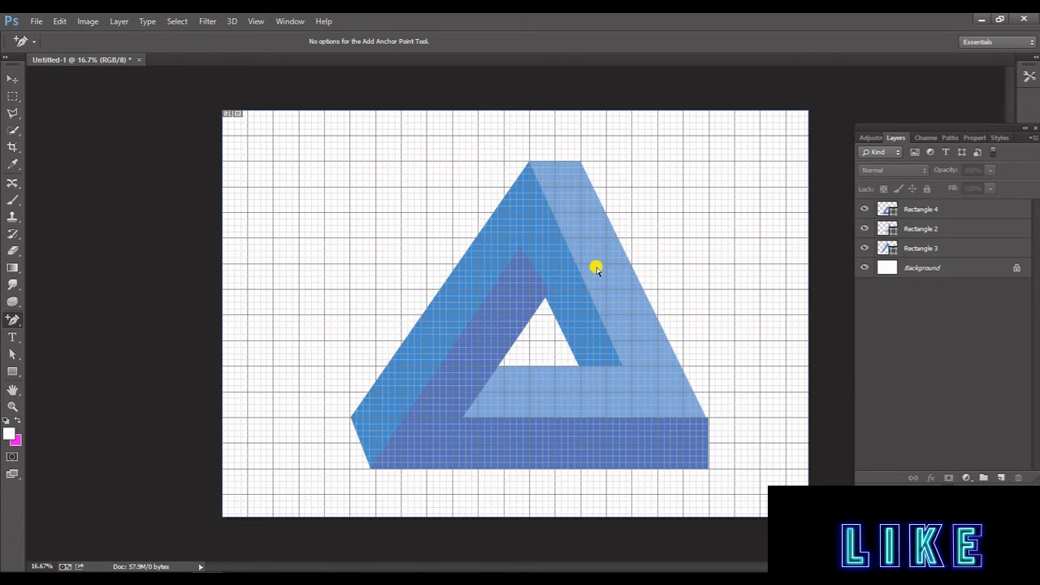
Step: Try to refine the position of Rectangle 4's inner tip anchor against the inner edge of Rectangle 3
{"action": "left_click", "coordinate": [564, 299], "text": "ctrl"}
{"action": "left_click", "coordinate": [555, 302], "text": "ctrl"}
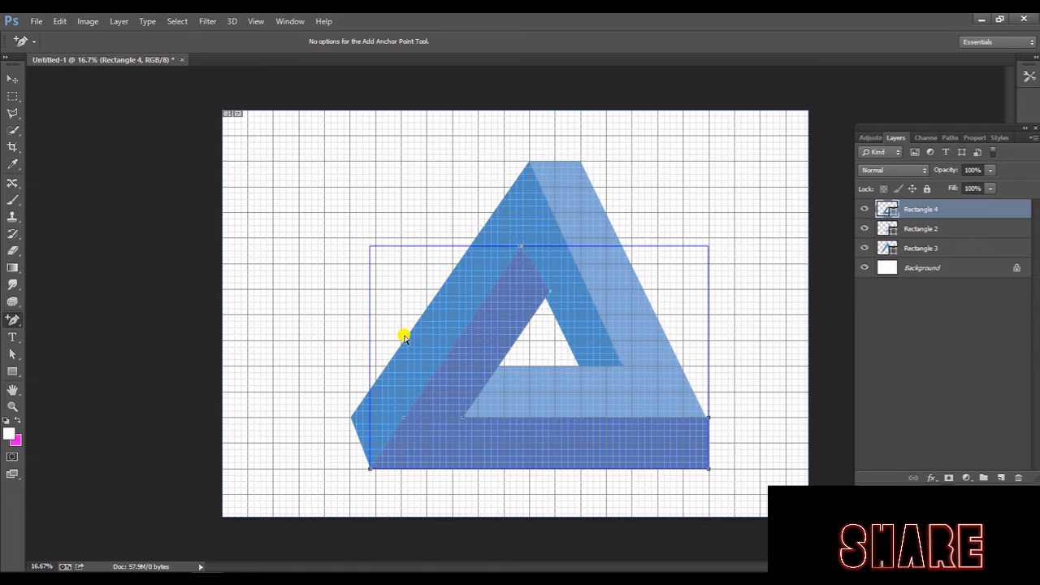
{"action": "right_click", "coordinate": [12, 320]}
{"action": "left_click", "coordinate": [80, 347]}
{"action": "left_click", "coordinate": [583, 306], "text": "ctrl+shift"}
{"action": "left_click", "coordinate": [354, 274], "text": "ctrl"}
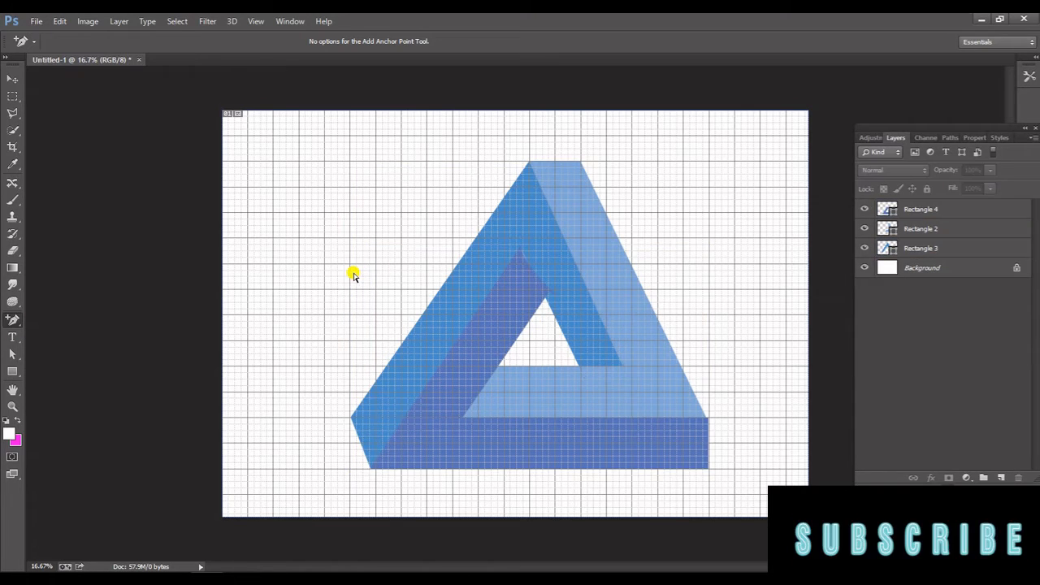
{"action": "key", "text": "ctrl+z"}
Step: Try stacking the Rectangle 3 layer on top with Rectangle 2 above Rectangle 4, and undo the recent changes
{"action": "left_click", "coordinate": [13, 78]}
{"action": "left_click", "coordinate": [252, 200]}
{"action": "left_click", "coordinate": [567, 308]}
{"action": "left_click_drag", "start_coordinate": [910, 248], "coordinate": [919, 208]}
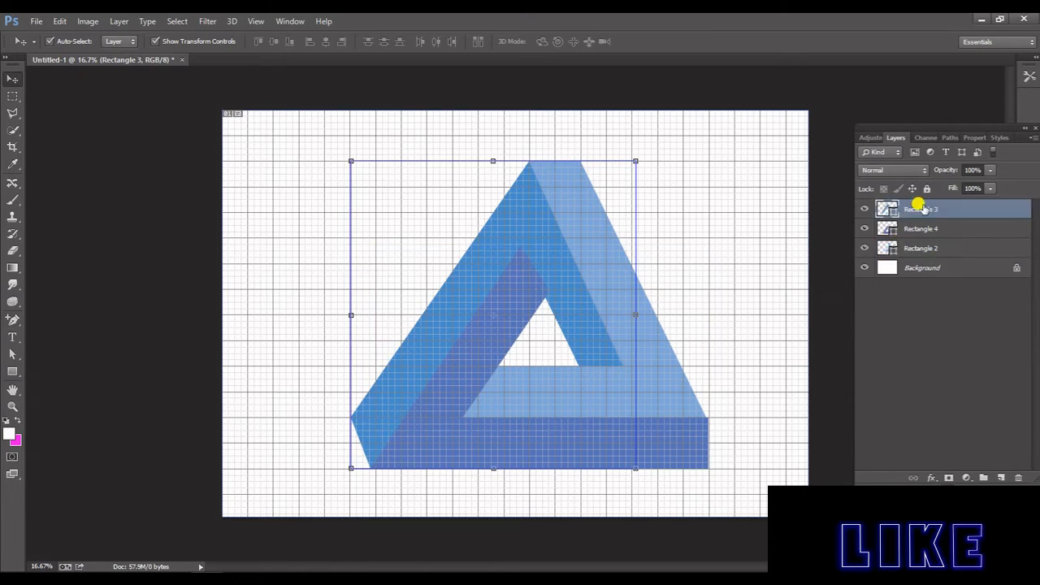
{"action": "left_click", "coordinate": [744, 248]}
{"action": "left_click", "coordinate": [889, 250]}
{"action": "left_click_drag", "start_coordinate": [889, 251], "coordinate": [889, 225]}
{"action": "left_click", "coordinate": [746, 302]}
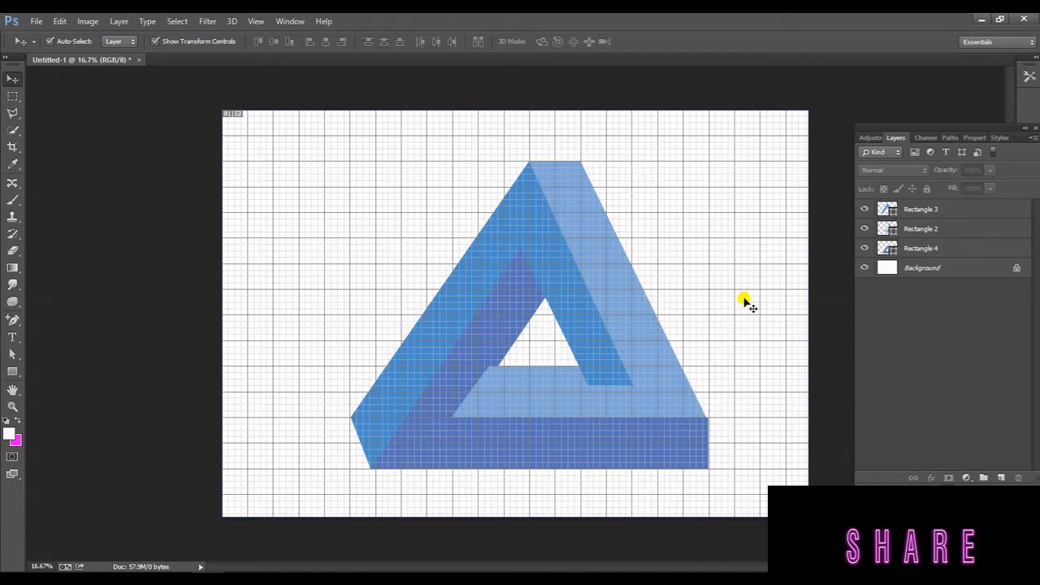
{"action": "key", "text": "ctrl+alt+z"}
{"action": "key", "text": "ctrl+alt+z"}
{"action": "key", "text": "ctrl+alt+z"}
Step: Move Rectangle 4's inner tip anchor right until it meets the inner edge of Rectangle 3, and deselect the shape
{"action": "left_click", "coordinate": [765, 400]}
{"action": "left_click", "coordinate": [12, 319]}
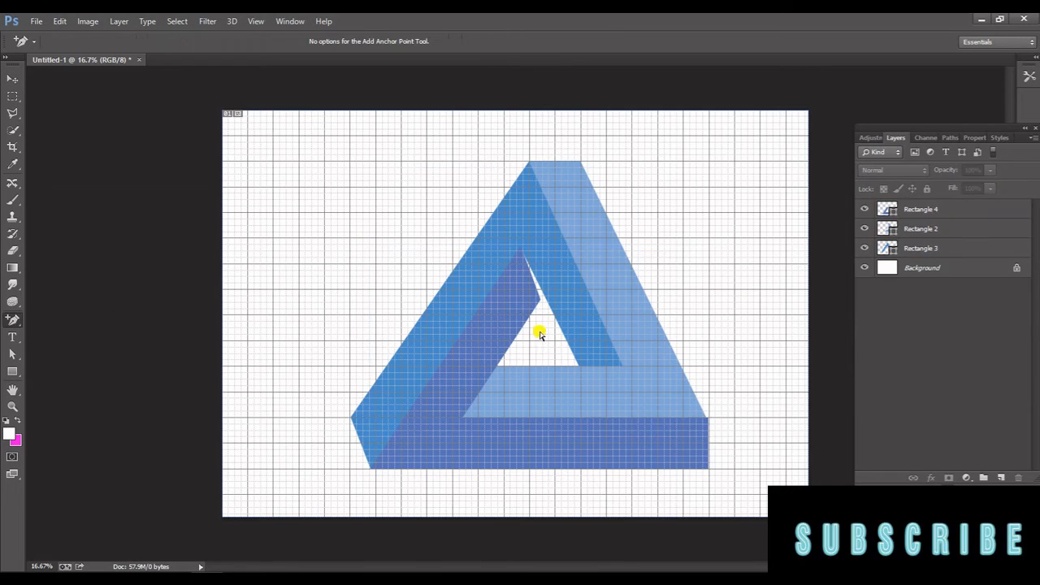
{"action": "left_click_drag", "start_coordinate": [552, 291], "coordinate": [536, 326]}
{"action": "left_click", "coordinate": [269, 325]}
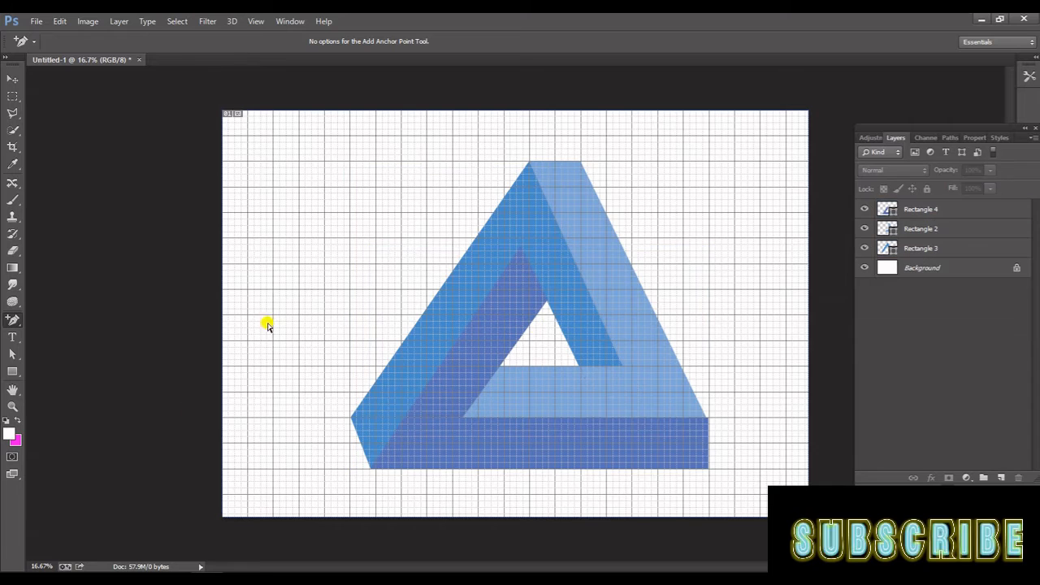
{"action": "left_click", "coordinate": [524, 255]}
{"action": "left_click_drag", "start_coordinate": [589, 169], "coordinate": [727, 464]}
{"action": "left_click_drag", "start_coordinate": [530, 162], "coordinate": [544, 251]}
{"action": "key", "text": "ctrl+z"}
Step: Rasterize the Rectangle 2, Rectangle 3 and Rectangle 4 shape layers together
{"action": "left_click", "coordinate": [927, 248], "text": "ctrl"}
{"action": "left_click", "coordinate": [927, 211], "text": "ctrl"}
{"action": "right_click", "coordinate": [929, 211]}
{"action": "left_click", "coordinate": [844, 155]}
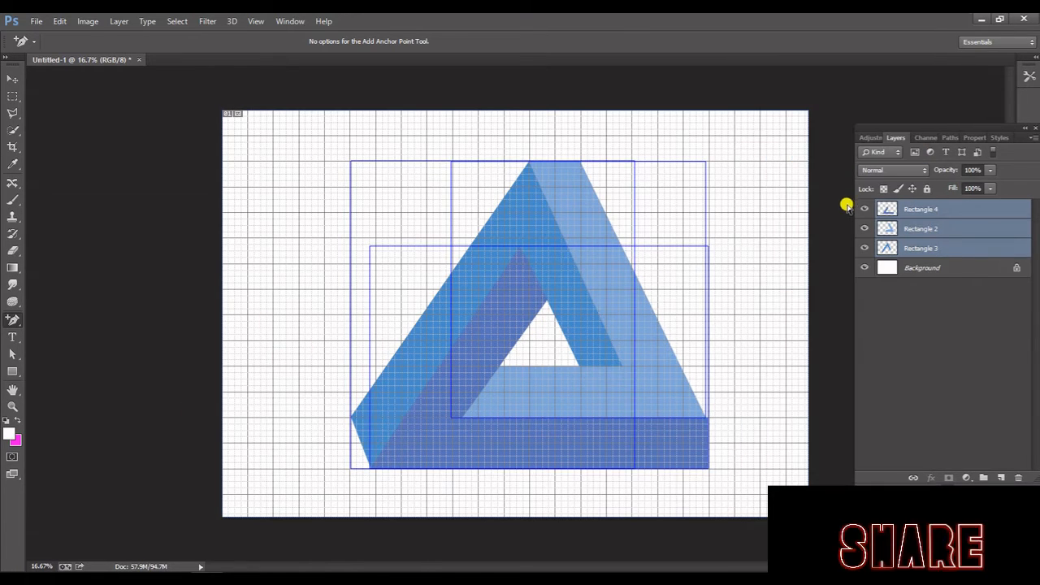
Step: Stretch the three triangle layers together toward the right by a little over one grid square, keeping their height
{"action": "key", "text": "ctrl+t"}
{"action": "left_click_drag", "start_coordinate": [707, 160], "coordinate": [736, 149]}
{"action": "left_click", "coordinate": [656, 41]}
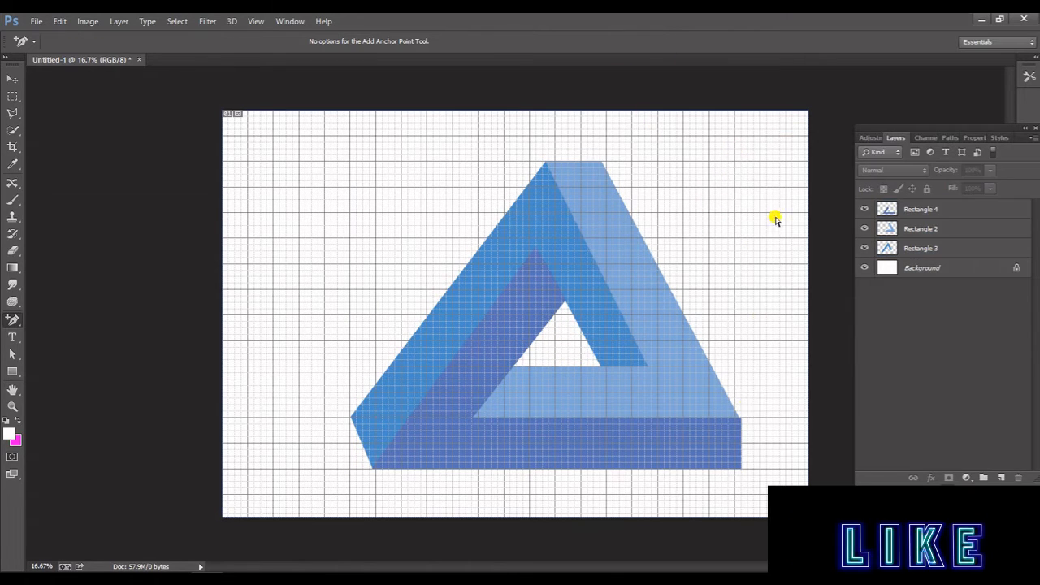
Step: Narrow the Rectangle 4 layer to 99.35% width so its right end lines up with Rectangle 2's lower corner
{"action": "right_click", "coordinate": [16, 322]}
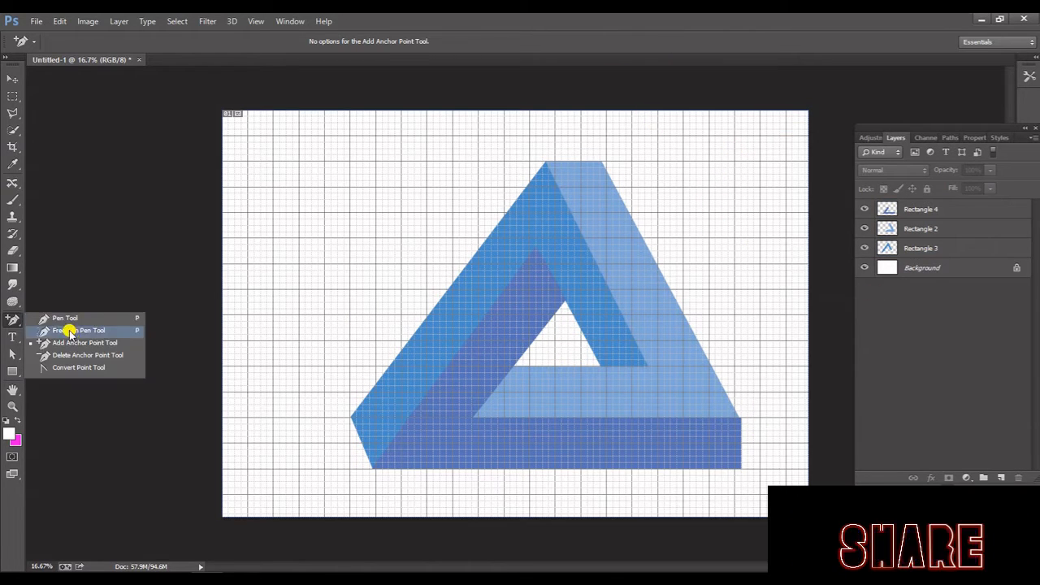
{"action": "left_click", "coordinate": [70, 346]}
{"action": "left_click", "coordinate": [912, 209]}
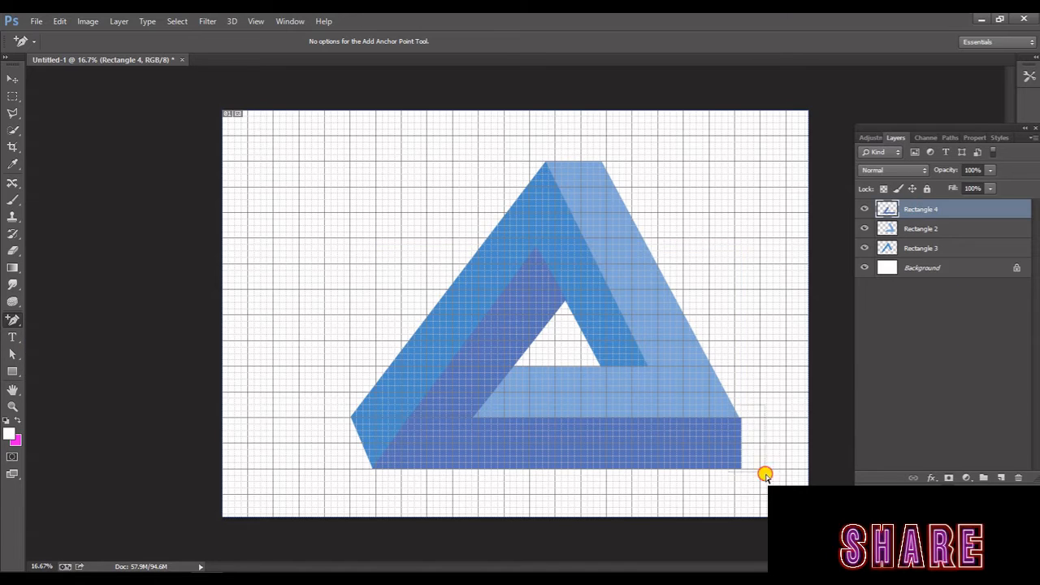
{"action": "left_click", "coordinate": [765, 473]}
{"action": "left_click", "coordinate": [894, 209]}
{"action": "key", "text": "ctrl+t"}
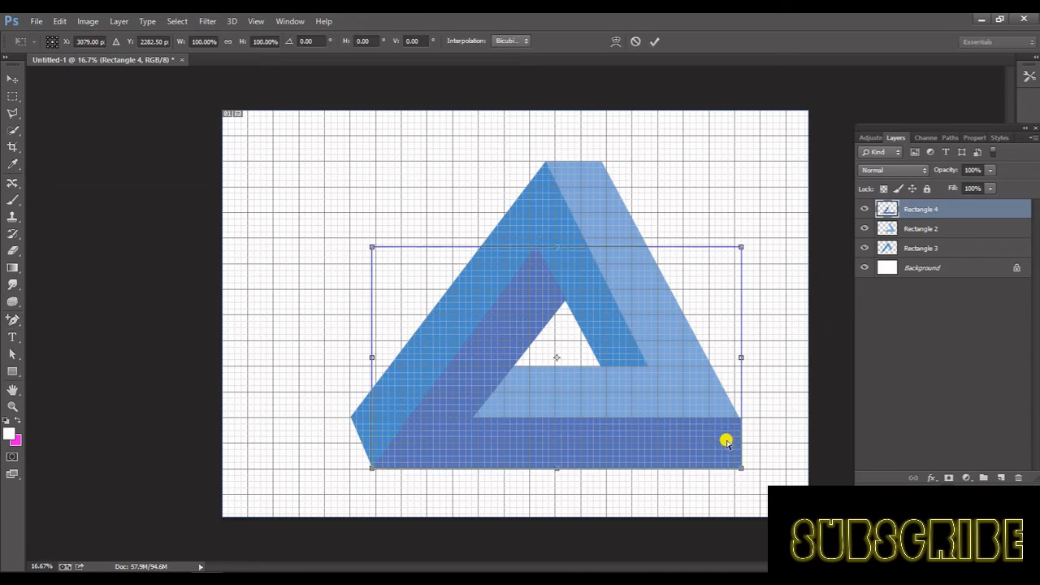
{"action": "mouse_move", "coordinate": [742, 357]}
{"action": "left_mouse_down"}
{"action": "mouse_move", "coordinate": [727, 355]}
{"action": "mouse_move", "coordinate": [738, 357]}
{"action": "left_mouse_up"}
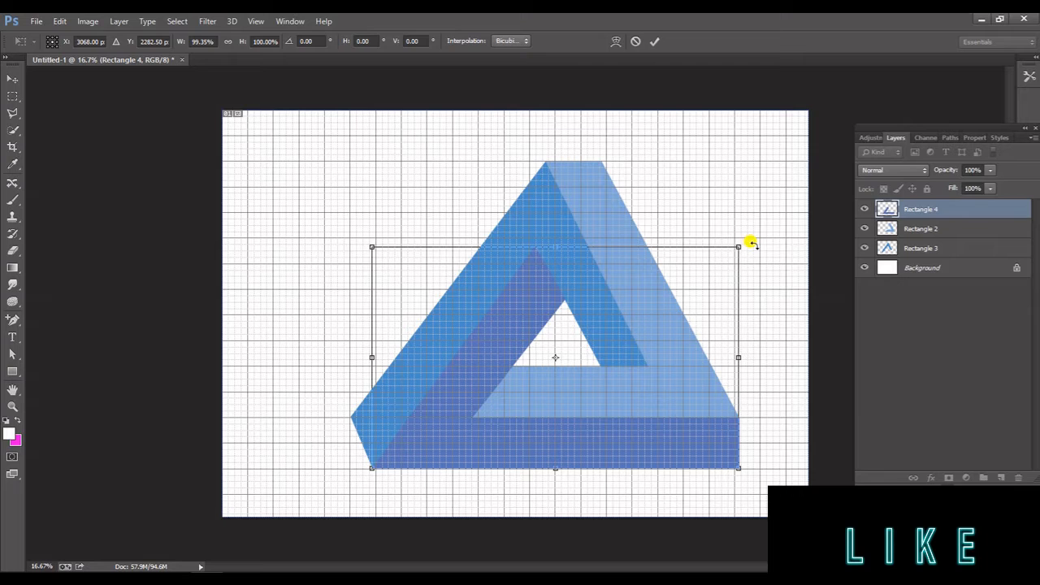
{"action": "left_click", "coordinate": [654, 42]}
Step: Transform all three triangle layers together, raising the top by one grid square and pulling the left side slightly inward
{"action": "left_click", "coordinate": [952, 245]}
{"action": "left_click", "coordinate": [921, 209], "text": "shift"}
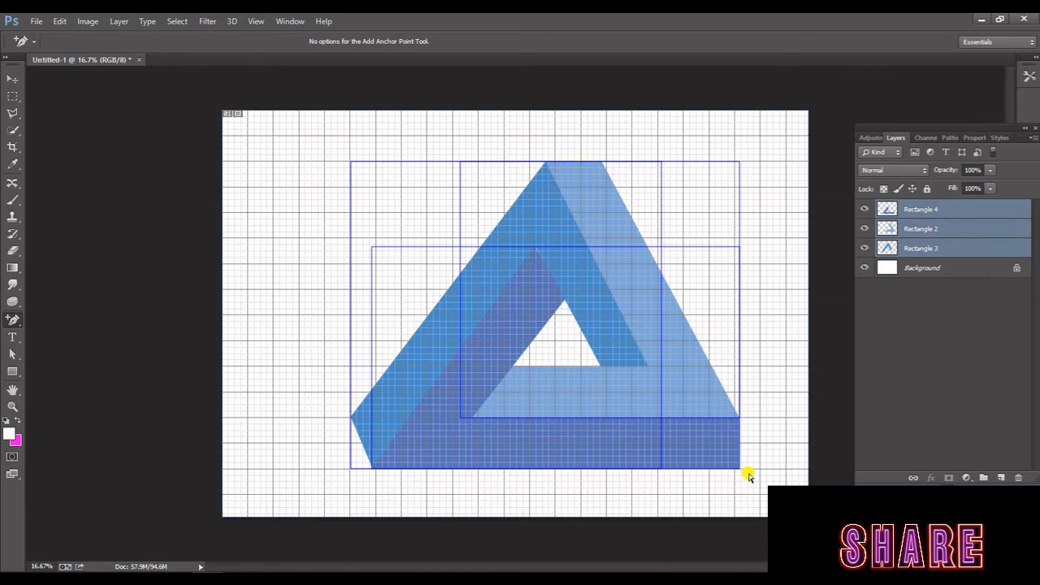
{"action": "key", "text": "ctrl+t"}
{"action": "left_click_drag", "start_coordinate": [352, 161], "coordinate": [370, 135]}
{"action": "left_click", "coordinate": [654, 42]}
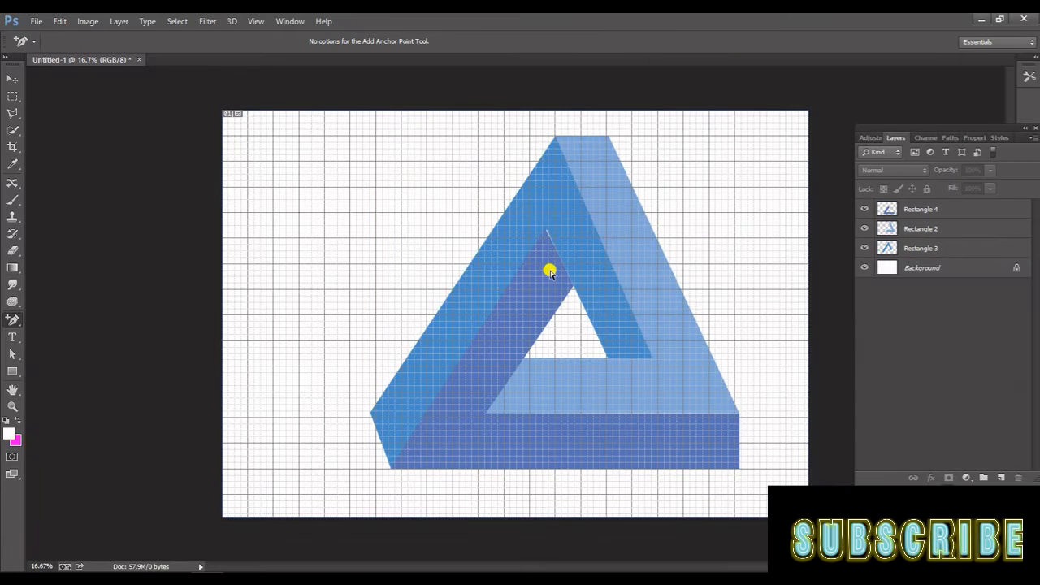
Step: Hide the grid on the canvas
{"action": "left_click", "coordinate": [256, 22]}
{"action": "mouse_move", "coordinate": [276, 225]}
{"action": "left_click", "coordinate": [447, 481]}
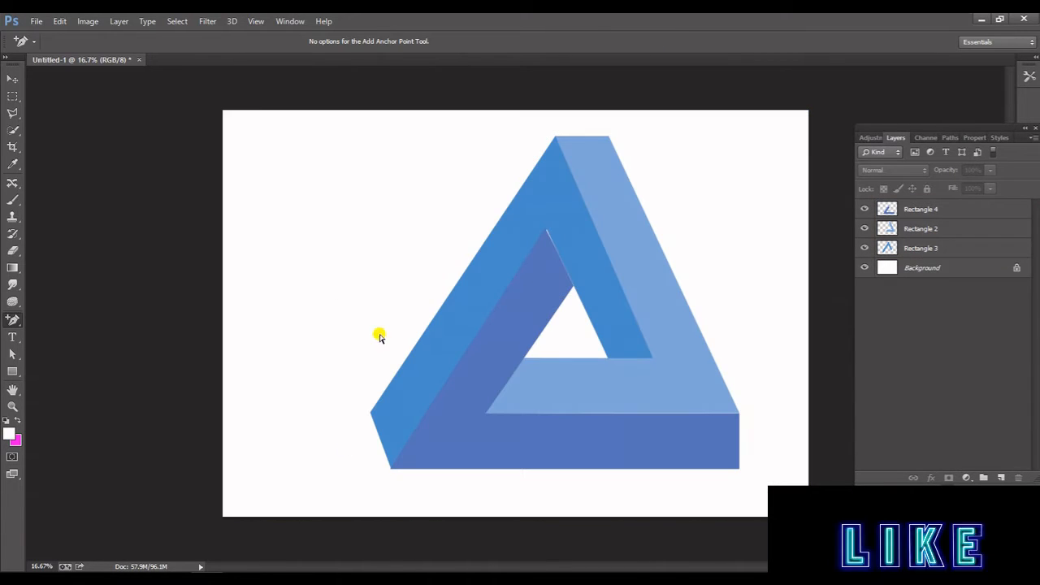
Step: Nudge the Rectangle 4 layer right and up until the thin white gaps beside its neighbouring arms close
{"action": "left_click", "coordinate": [917, 209]}
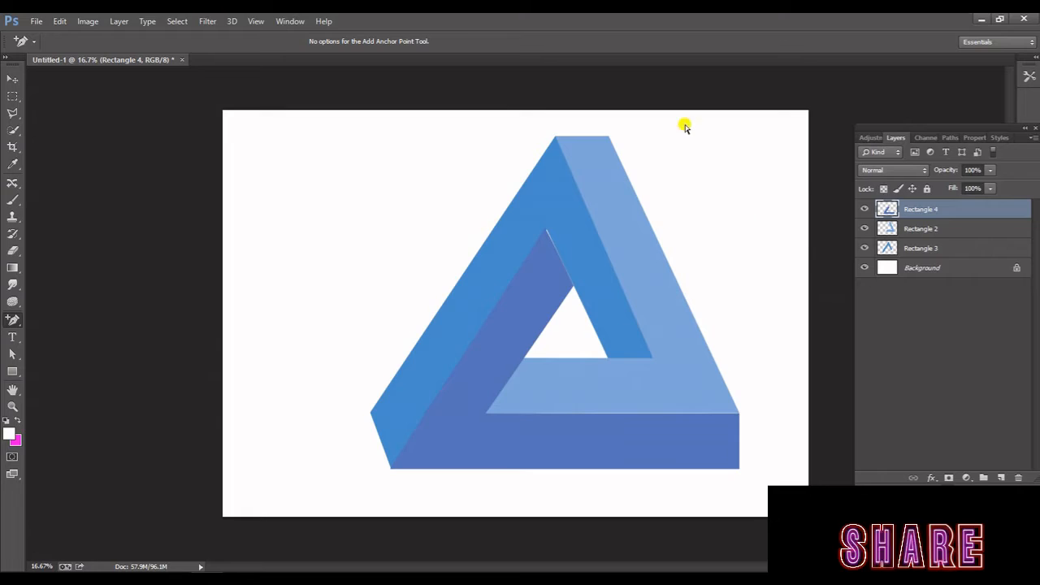
{"action": "left_click", "coordinate": [865, 209]}
{"action": "left_click", "coordinate": [865, 209]}
{"action": "key", "text": "v"}
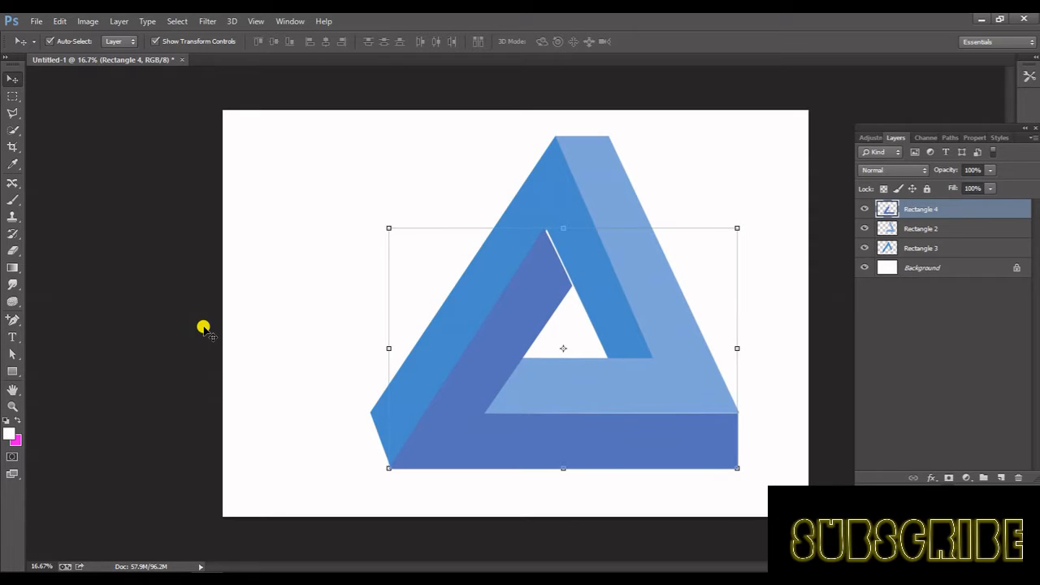
{"action": "key", "text": "Right"}
{"action": "key", "text": "Up"}
{"action": "key", "text": "Right"}
{"action": "key", "text": "Right"}
{"action": "key", "text": "Up"}
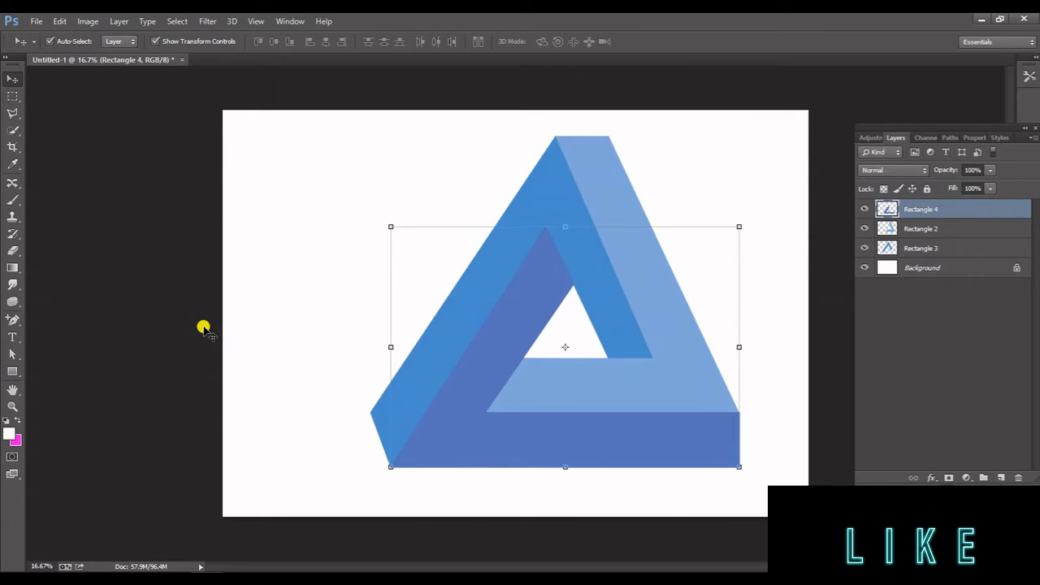
{"action": "left_click", "coordinate": [203, 328]}
Step: Select all three triangle layers and scale them down slightly from the upper right corner
{"action": "left_click_drag", "start_coordinate": [341, 182], "coordinate": [699, 470]}
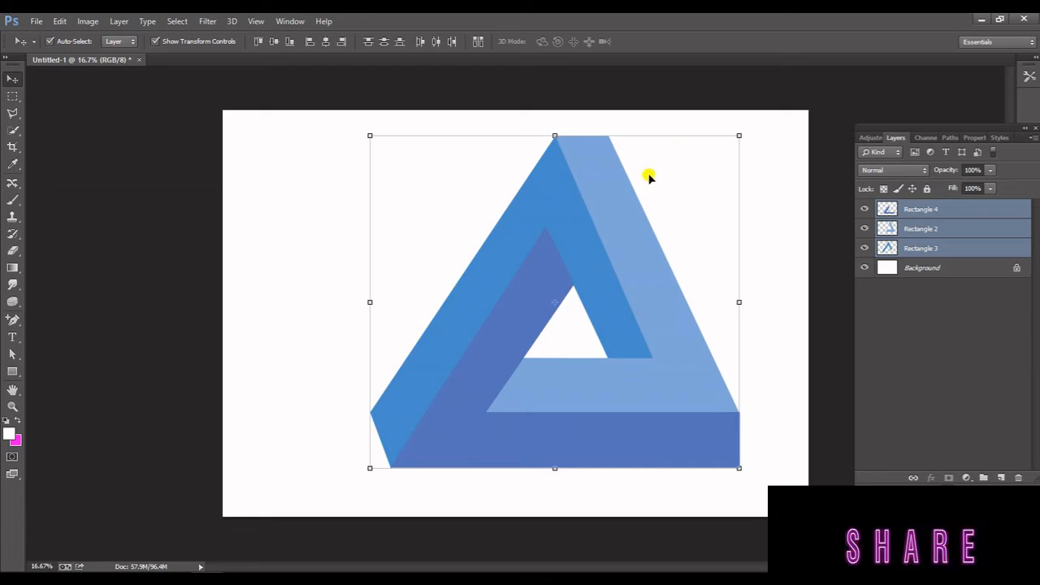
{"action": "right_click", "coordinate": [650, 177]}
{"action": "key", "text": "Escape"}
{"action": "key", "text": "ctrl+t"}
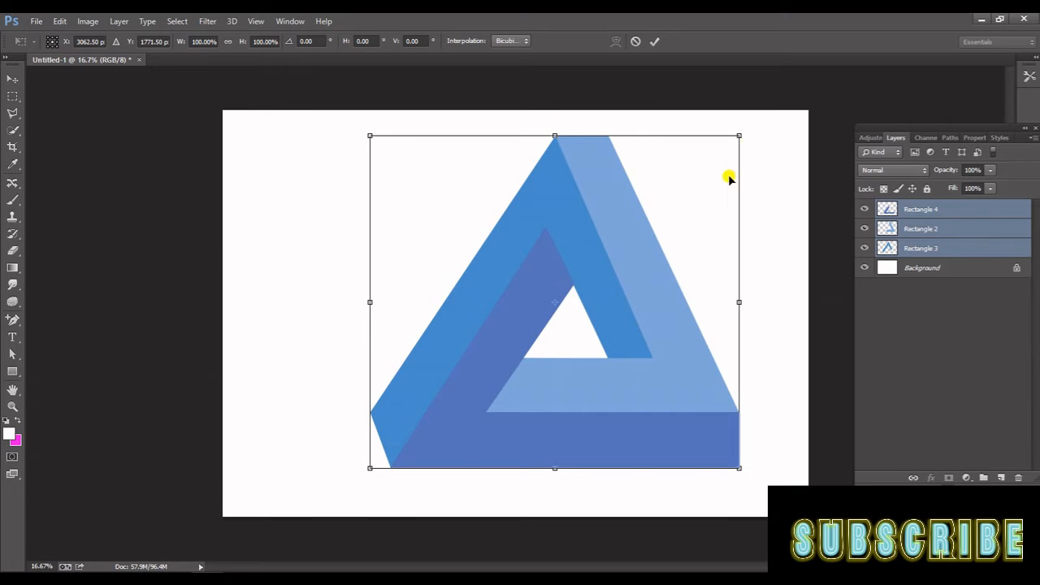
{"action": "left_click_drag", "start_coordinate": [737, 135], "coordinate": [724, 155]}
{"action": "left_click", "coordinate": [655, 41]}
Step: Try to fill the Rectangle 3 arm with a black-to-white linear gradient
{"action": "left_click", "coordinate": [478, 294]}
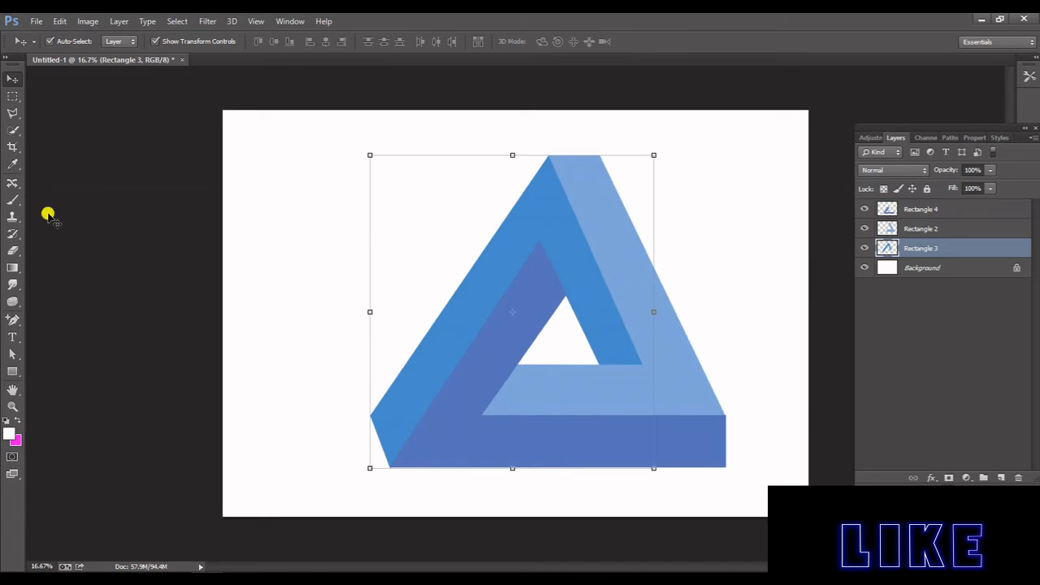
{"action": "key", "text": "u"}
{"action": "left_click", "coordinate": [120, 40]}
{"action": "left_click", "coordinate": [115, 67]}
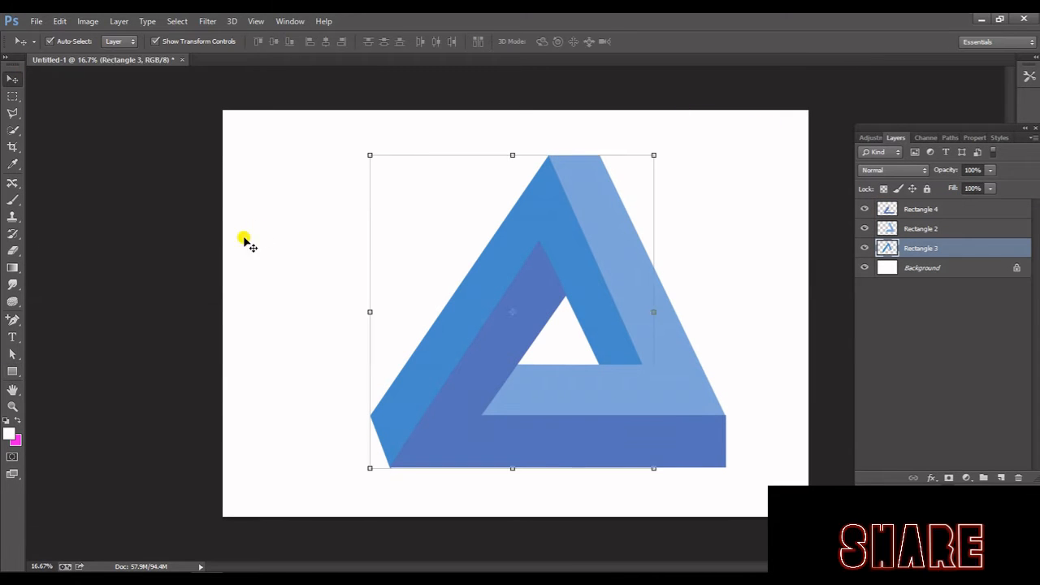
{"action": "left_click", "coordinate": [19, 371]}
{"action": "left_click", "coordinate": [119, 41]}
{"action": "left_click", "coordinate": [115, 67]}
{"action": "left_click", "coordinate": [108, 133]}
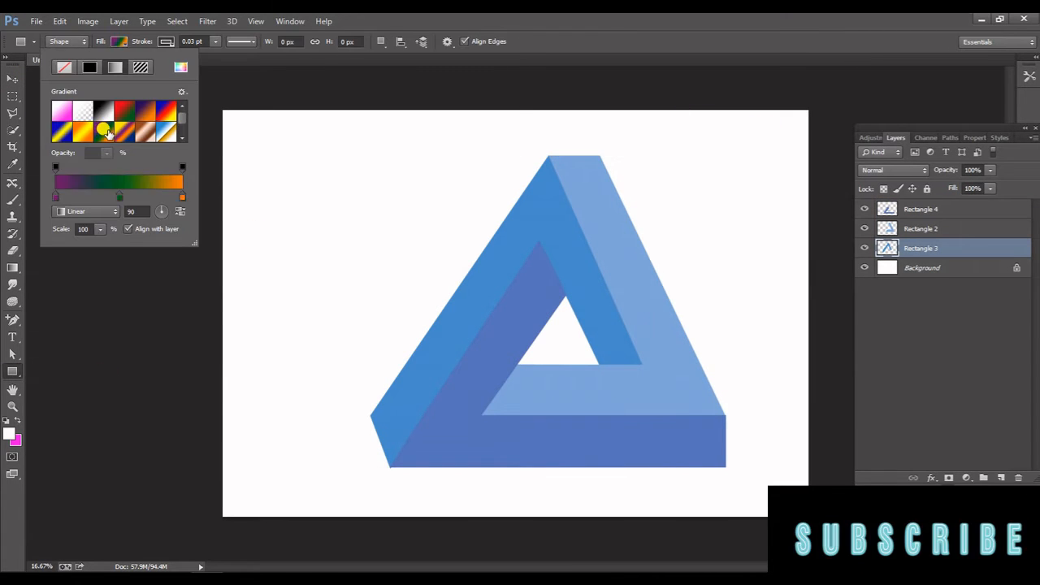
{"action": "left_click", "coordinate": [83, 131]}
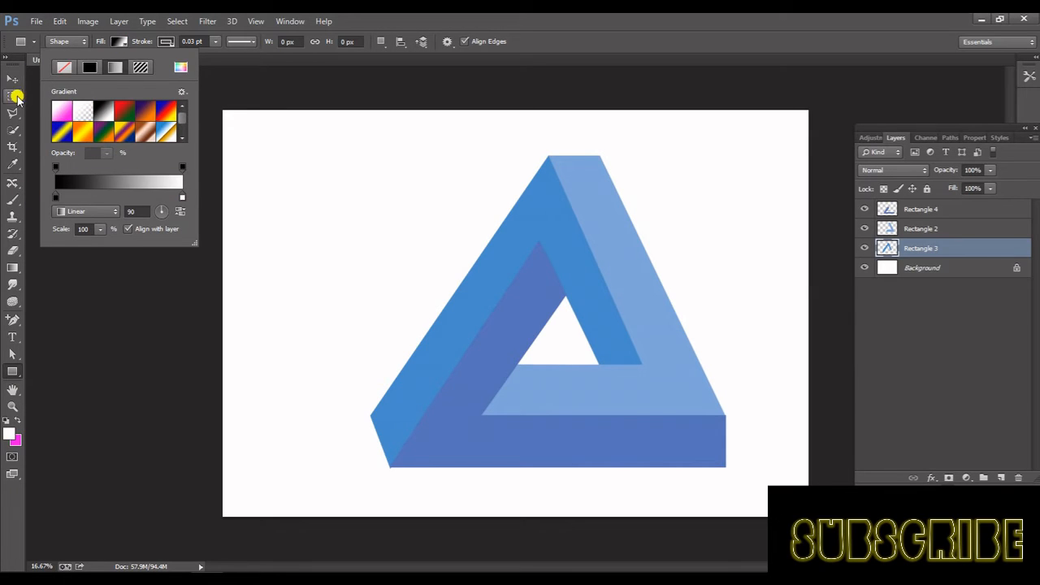
{"action": "left_click", "coordinate": [12, 372]}
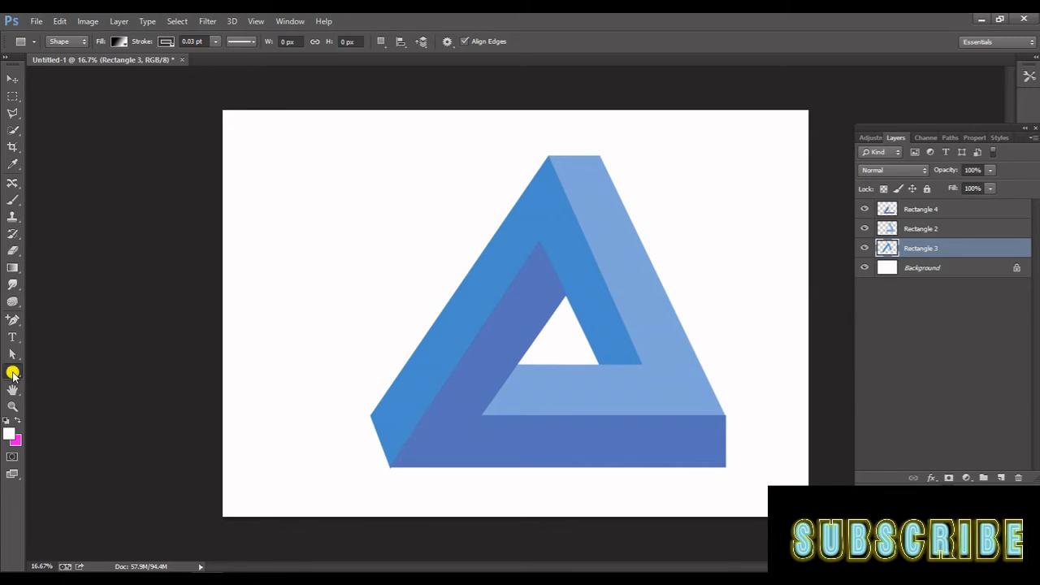
{"action": "left_click_drag", "start_coordinate": [449, 346], "coordinate": [501, 229]}
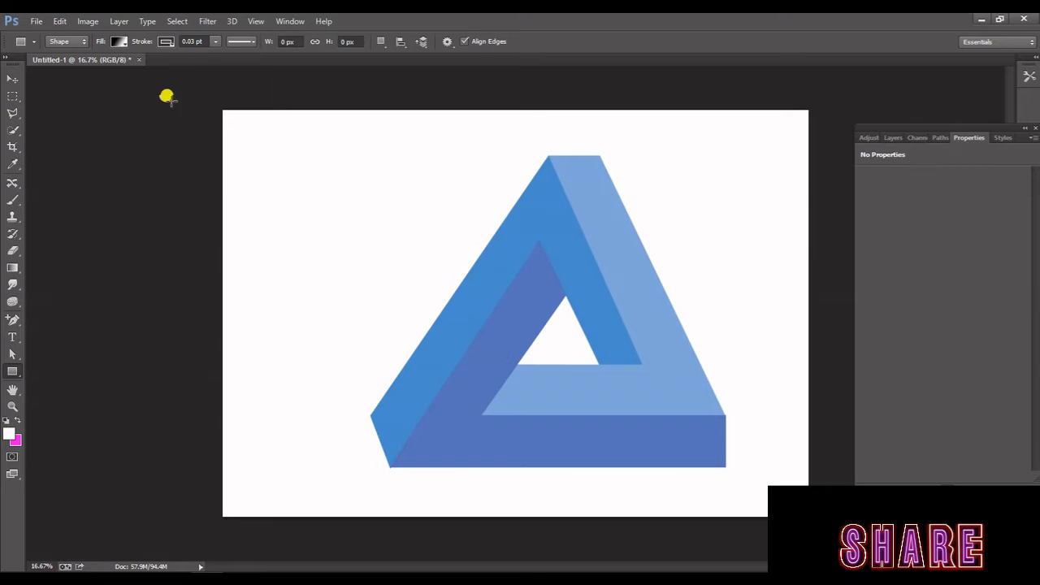
Step: Enlarge the whole triangle slightly toward the upper left so it sits more centrally on the canvas
{"action": "left_click_drag", "start_coordinate": [369, 156], "coordinate": [345, 148]}
{"action": "left_click", "coordinate": [657, 42]}
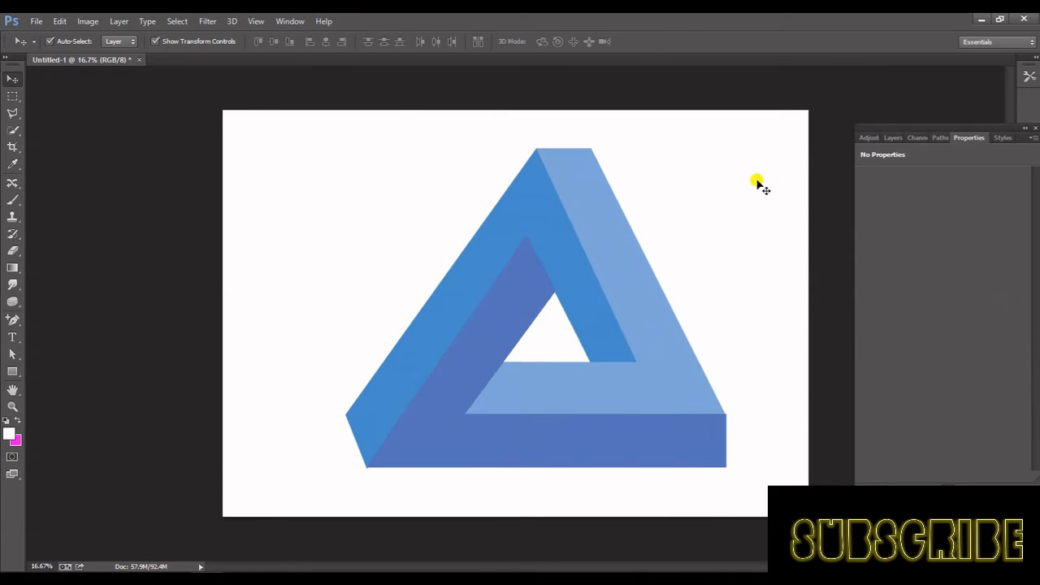
{"action": "left_click", "coordinate": [12, 372]}
{"action": "left_click", "coordinate": [120, 42]}
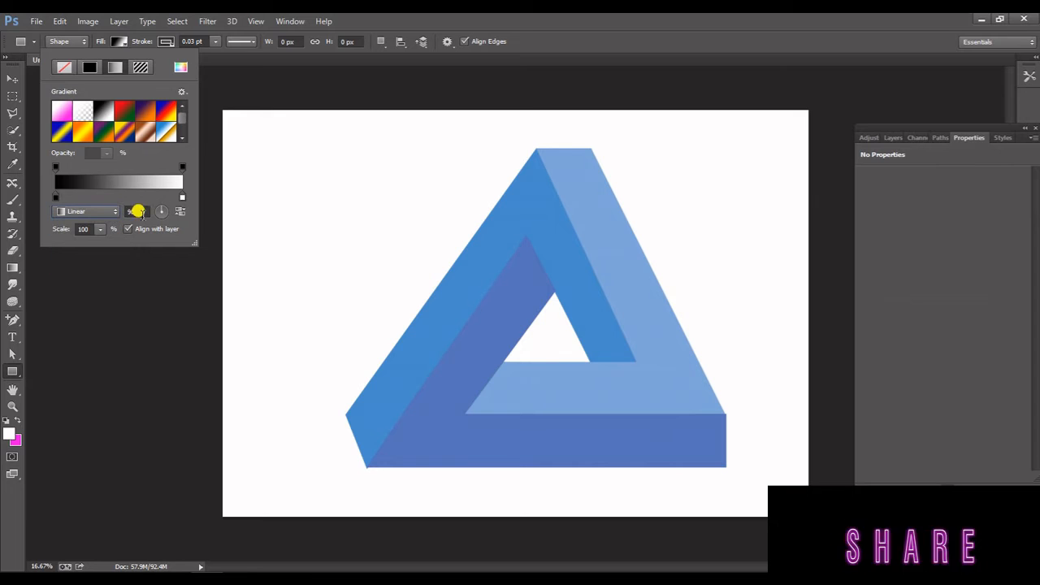
{"action": "left_click", "coordinate": [14, 84]}
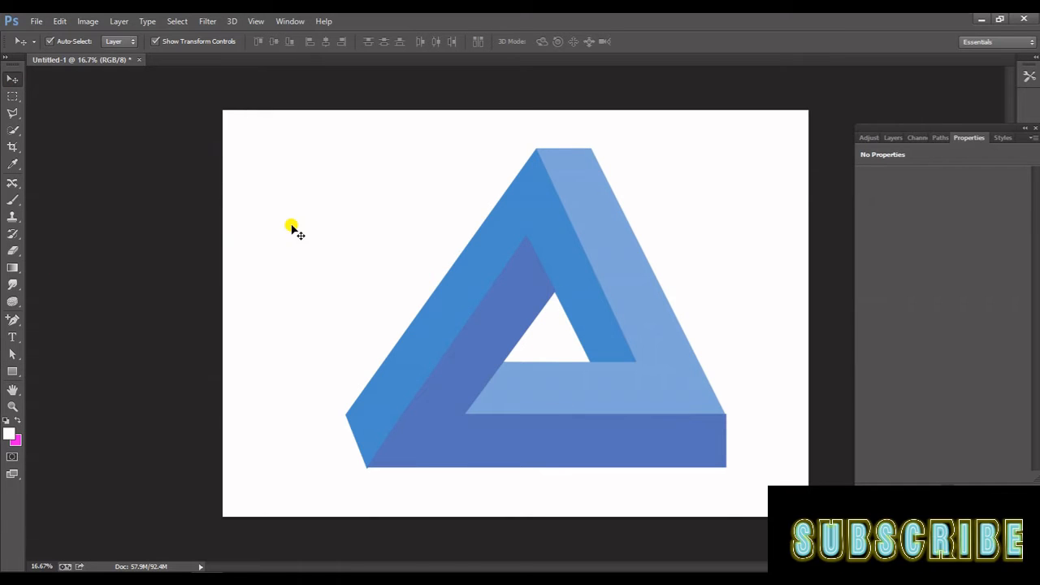
{"action": "left_click", "coordinate": [589, 348]}
{"action": "right_click", "coordinate": [12, 319]}
{"action": "left_click", "coordinate": [33, 344]}
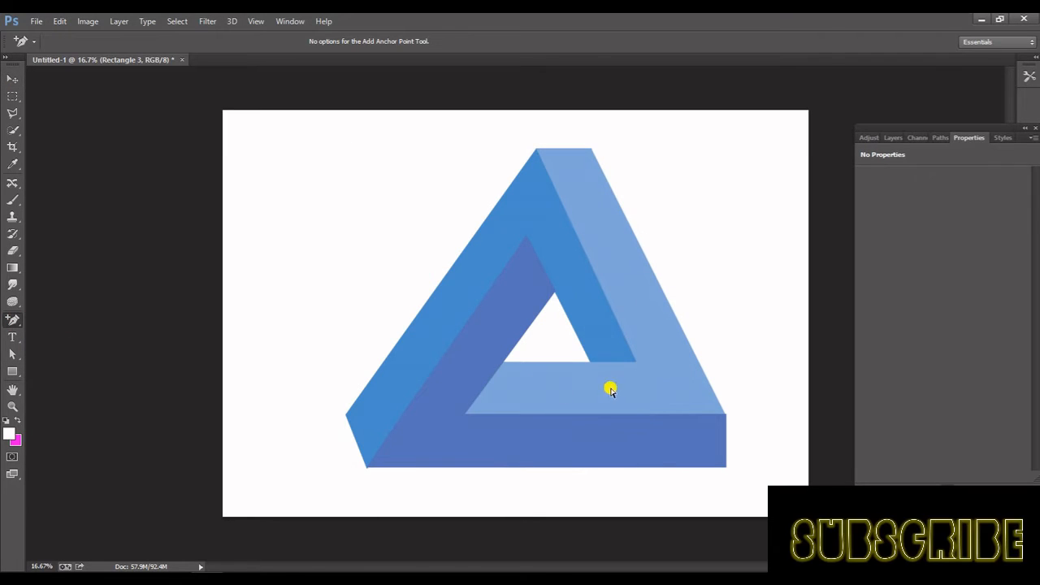
{"action": "scroll", "coordinate": [561, 280], "scroll_direction": "down", "scroll_amount": 1}
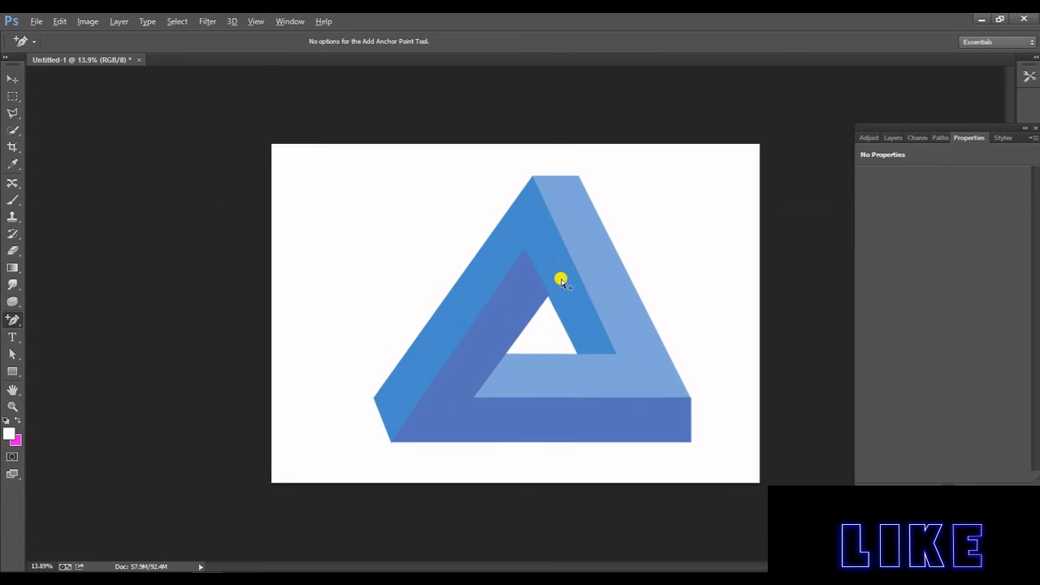
Step: Rotate the whole triangle about 78 degrees, flip it vertically, scale it to about 86% by 93%, and shift it slightly up and right
{"action": "key", "text": "v"}
{"action": "key", "text": "ctrl+t"}
{"action": "left_click_drag", "start_coordinate": [707, 454], "coordinate": [699, 427]}
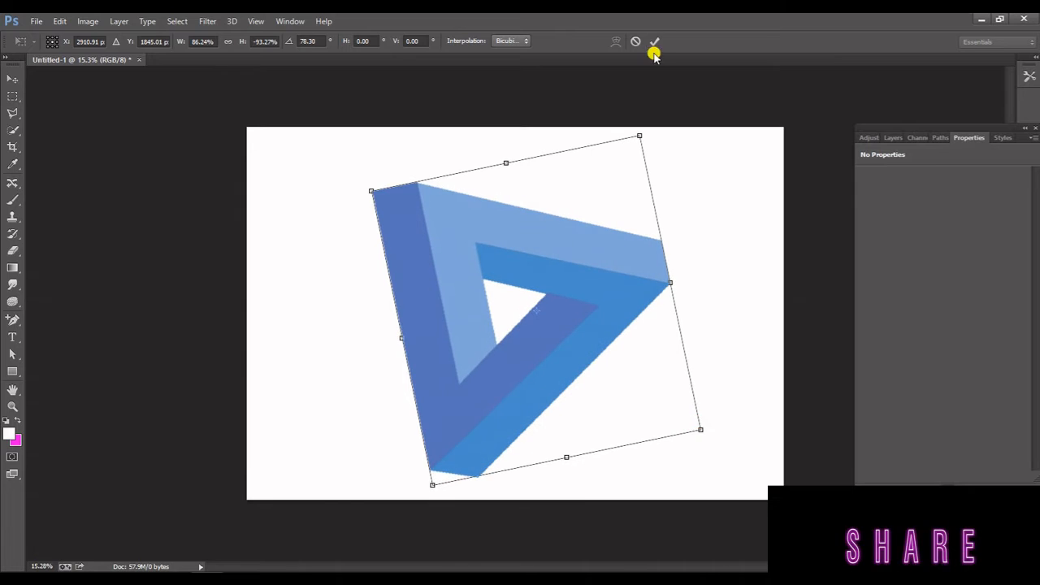
{"action": "left_click", "coordinate": [654, 41]}
{"action": "left_click_drag", "start_coordinate": [557, 337], "coordinate": [580, 324]}
{"action": "left_click", "coordinate": [385, 340]}
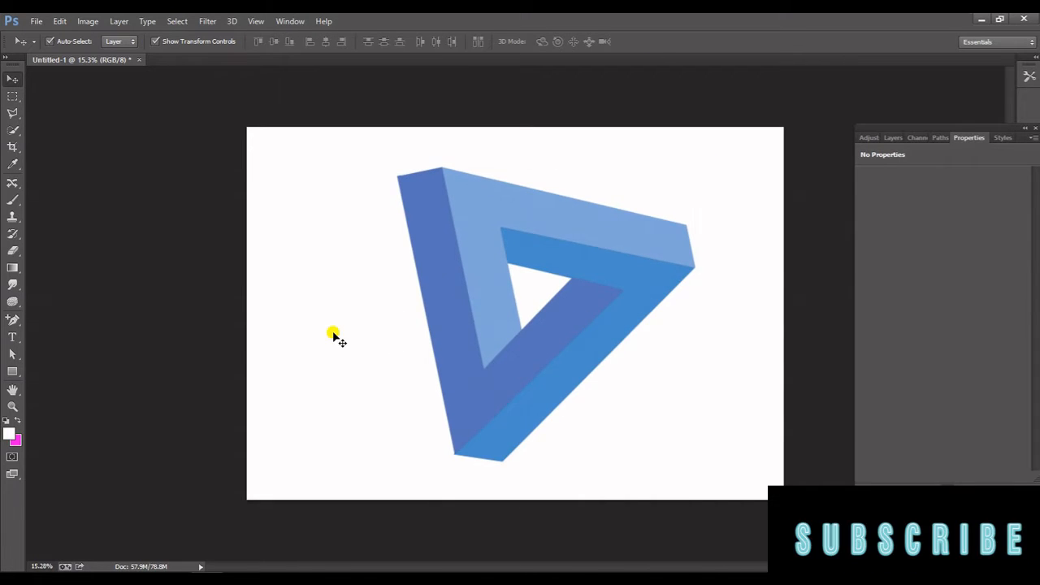
Step: Try brushing white at 31% opacity over the upper end of the Rectangle 4 arm, and undo the strokes
{"action": "left_click", "coordinate": [464, 354]}
{"action": "left_click", "coordinate": [20, 206]}
{"action": "left_click_drag", "start_coordinate": [403, 185], "coordinate": [400, 169]}
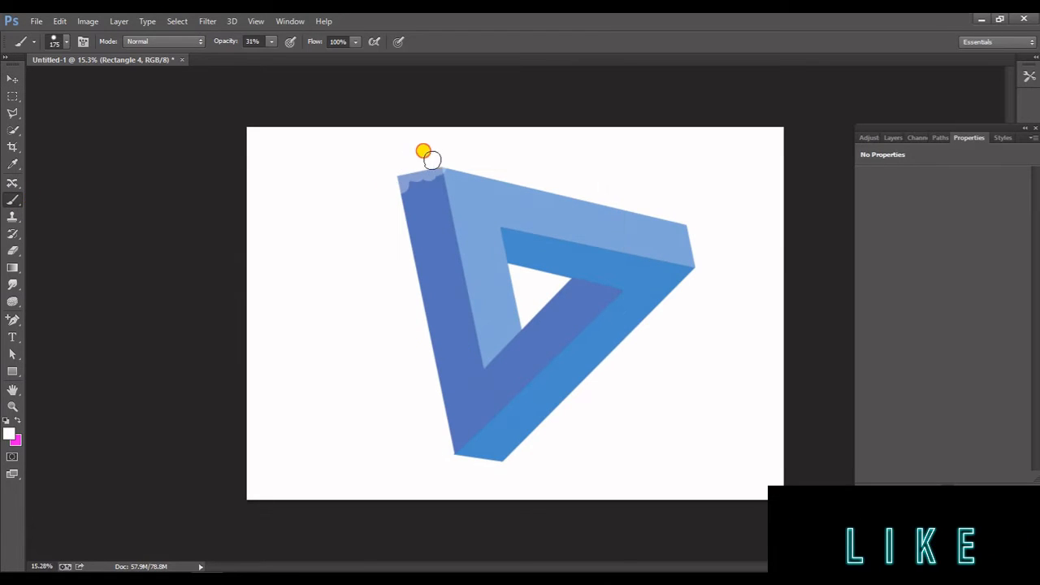
{"action": "key", "text": "ctrl+z"}
{"action": "left_click", "coordinate": [893, 138]}
{"action": "left_click", "coordinate": [477, 219]}
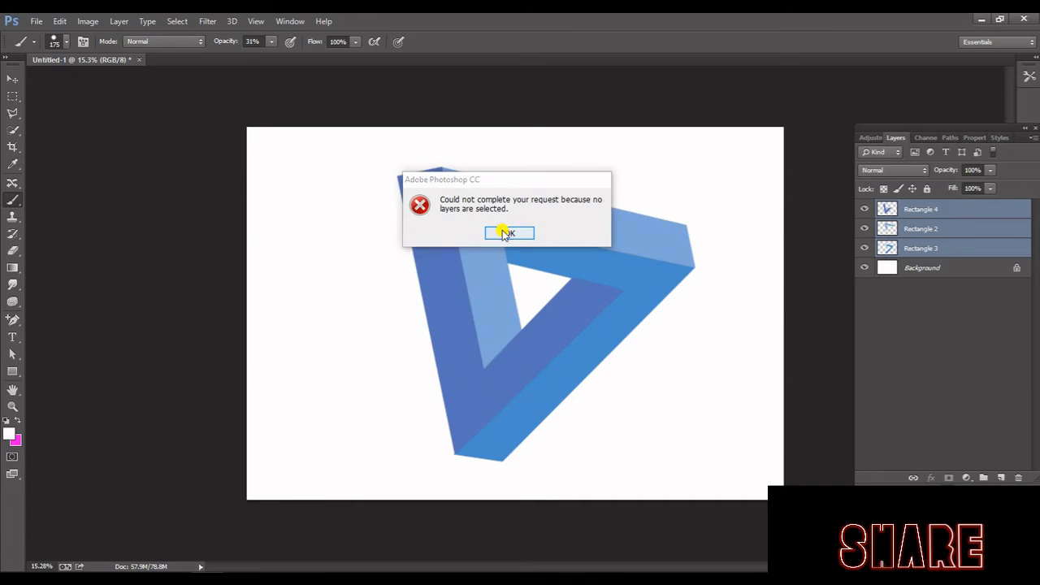
{"action": "left_click", "coordinate": [507, 234]}
Step: Try brushing white over the lower end of the Rectangle 3 arm, and undo the stroke
{"action": "key", "text": "v"}
{"action": "left_click", "coordinate": [903, 248]}
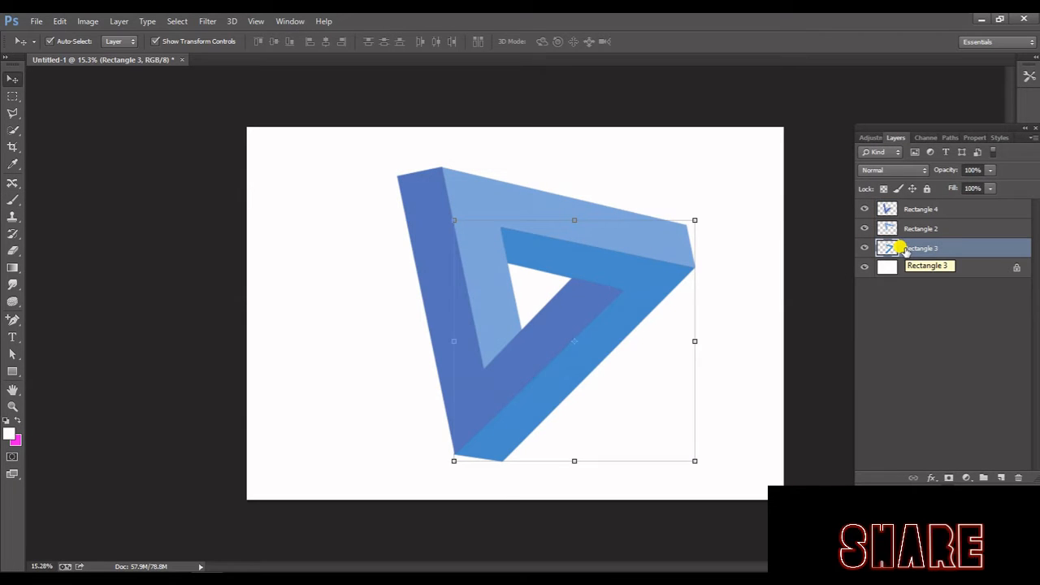
{"action": "left_click", "coordinate": [15, 201]}
{"action": "left_click_drag", "start_coordinate": [509, 442], "coordinate": [508, 477]}
{"action": "key", "text": "ctrl+z"}
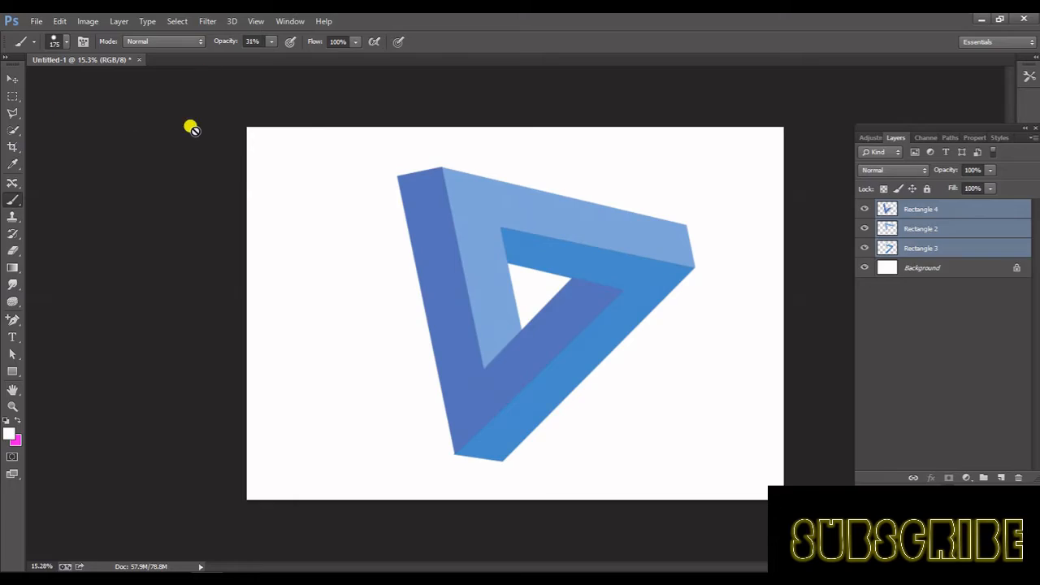
Step: Set the foreground color to dark blue-violet 36228f, and set the brush to 27% flow and 66% opacity
{"action": "left_click", "coordinate": [9, 434]}
{"action": "left_click", "coordinate": [227, 451]}
{"action": "left_click", "coordinate": [250, 444]}
{"action": "left_click", "coordinate": [191, 443]}
{"action": "left_click", "coordinate": [345, 291]}
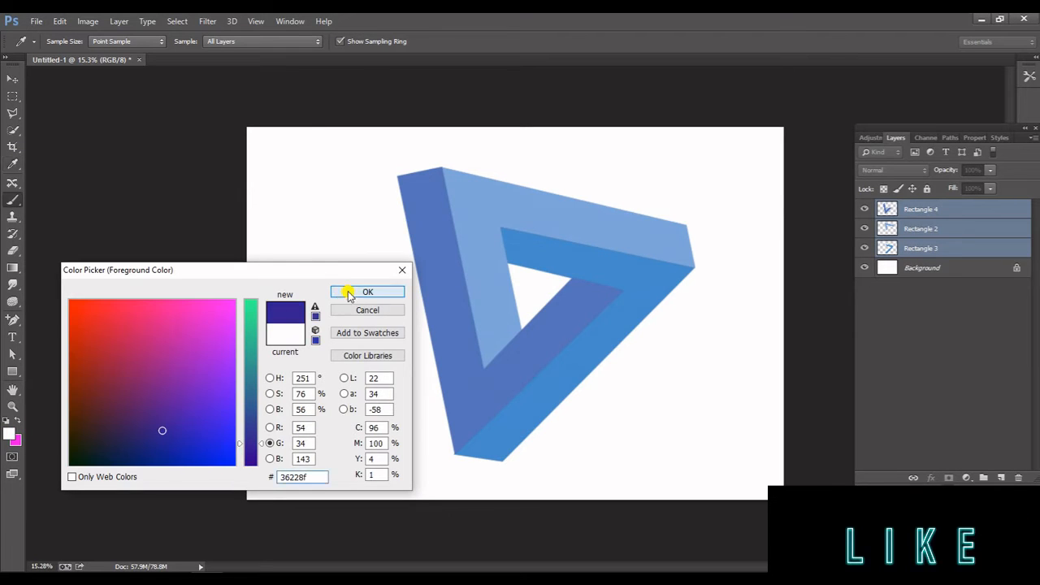
{"action": "left_click_drag", "start_coordinate": [352, 57], "coordinate": [305, 56]}
{"action": "left_click_drag", "start_coordinate": [271, 41], "coordinate": [285, 56]}
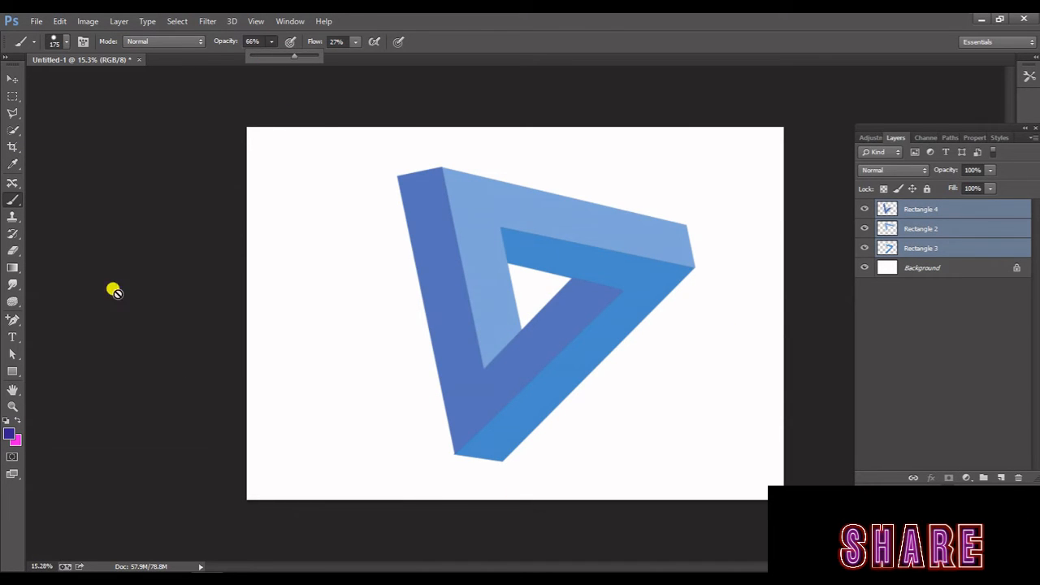
Step: Try fading the lower end of the Rectangle 3 arm with black brush strokes on a layer mask, and undo the attempt
{"action": "left_click", "coordinate": [886, 248]}
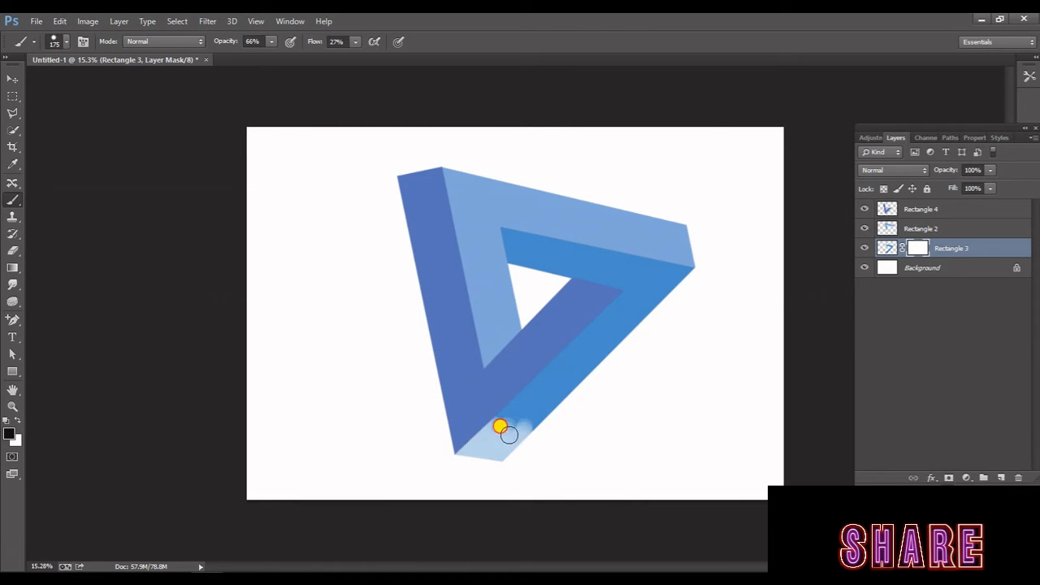
{"action": "key", "text": "ctrl+z"}
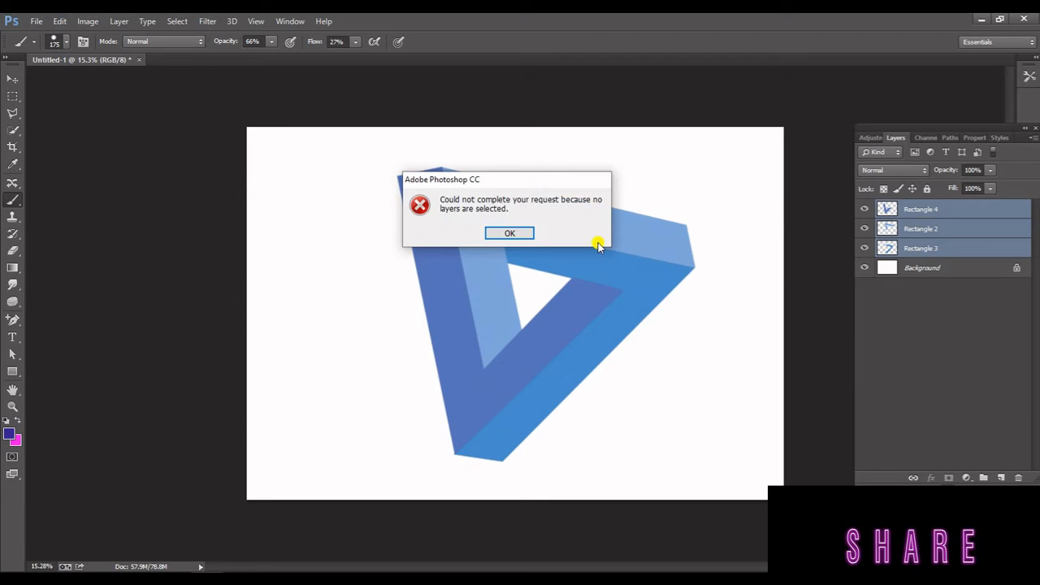
{"action": "key", "text": "Return"}
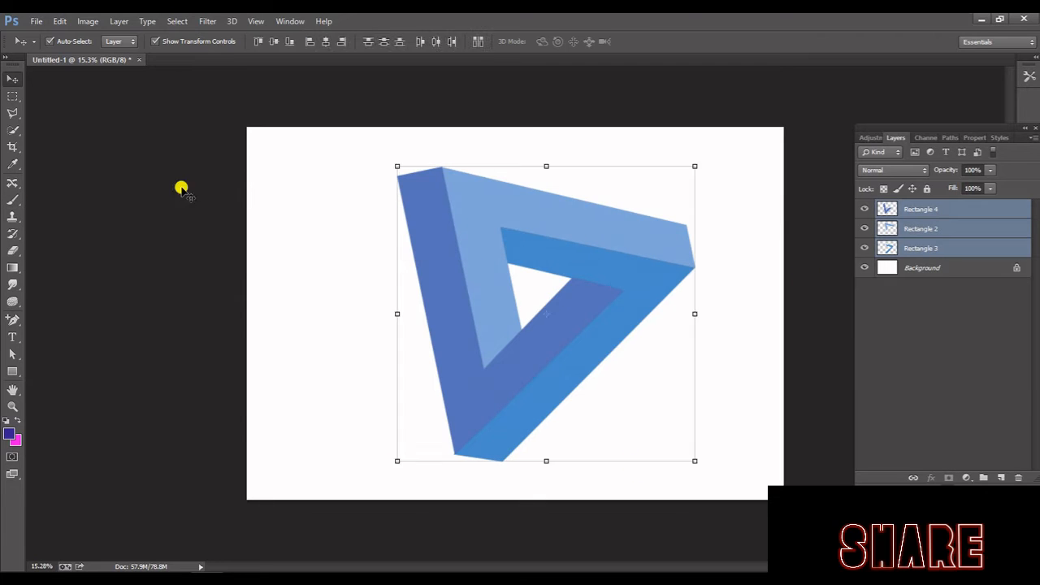
{"action": "left_click", "coordinate": [919, 248]}
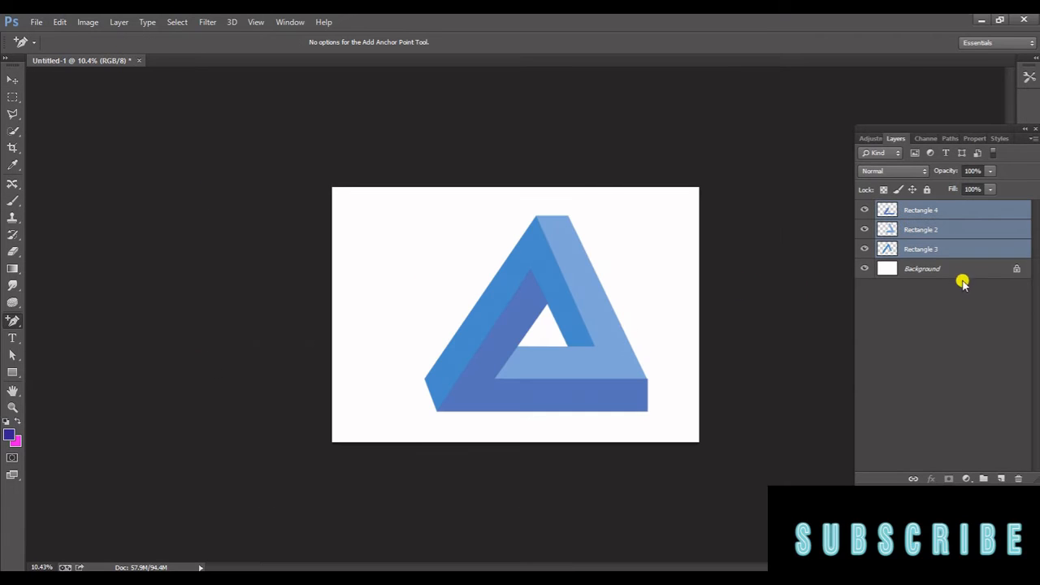
Step: Select the Rectangle 3, Rectangle 2 and Rectangle 4 layers and rotate them together about 94 degrees counterclockwise
{"action": "left_click", "coordinate": [930, 252]}
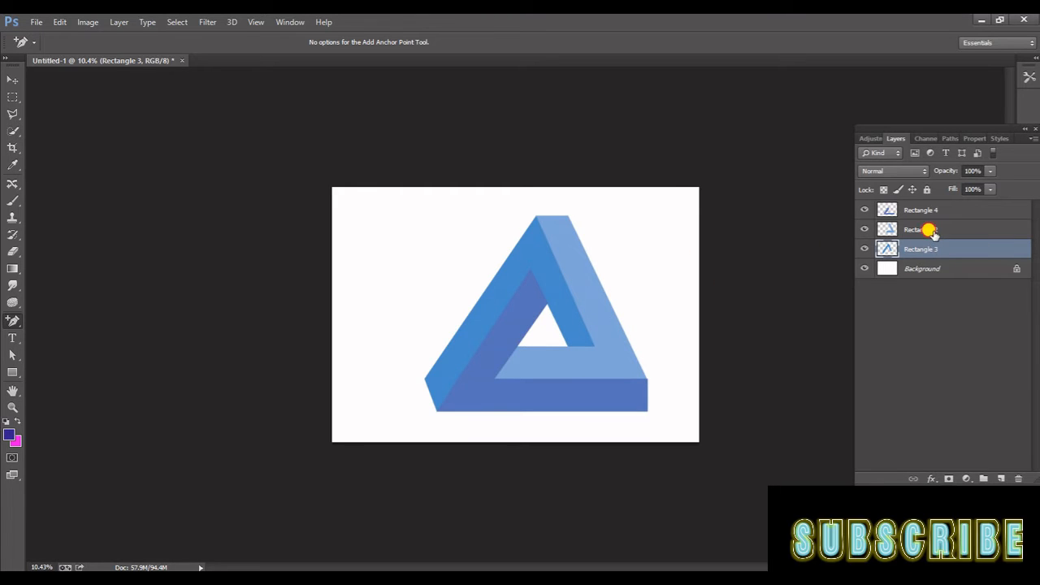
{"action": "left_click", "coordinate": [931, 230], "text": "ctrl"}
{"action": "left_click", "coordinate": [930, 210], "text": "ctrl"}
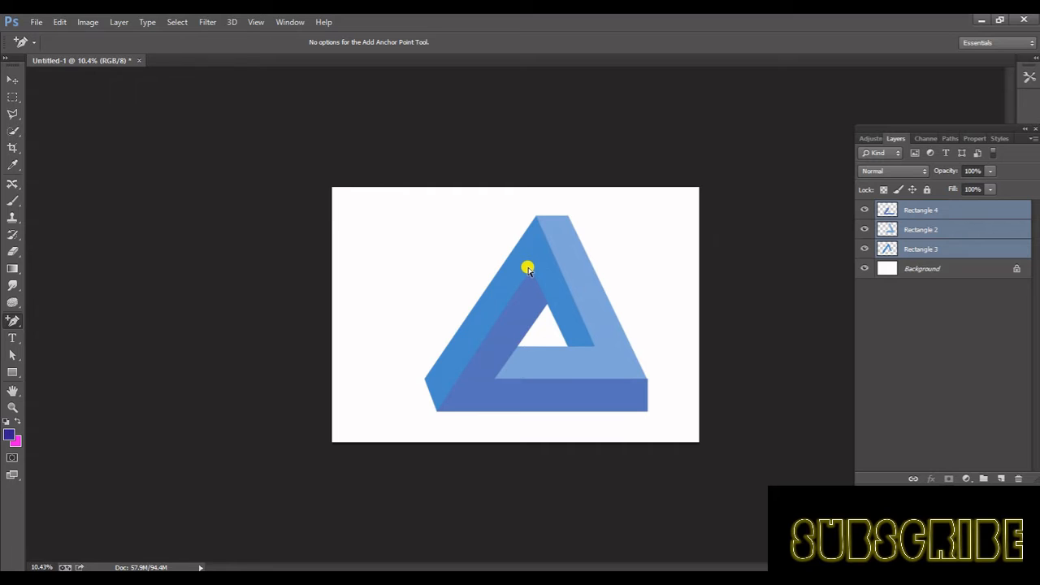
{"action": "key", "text": "ctrl+t"}
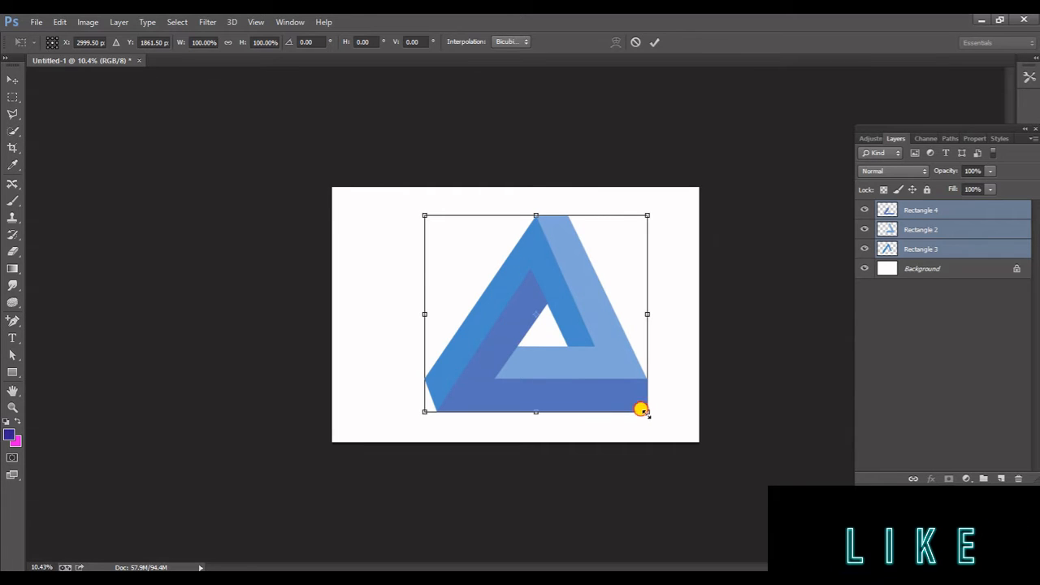
{"action": "left_click_drag", "start_coordinate": [642, 410], "coordinate": [610, 239]}
{"action": "left_click_drag", "start_coordinate": [608, 238], "coordinate": [626, 200]}
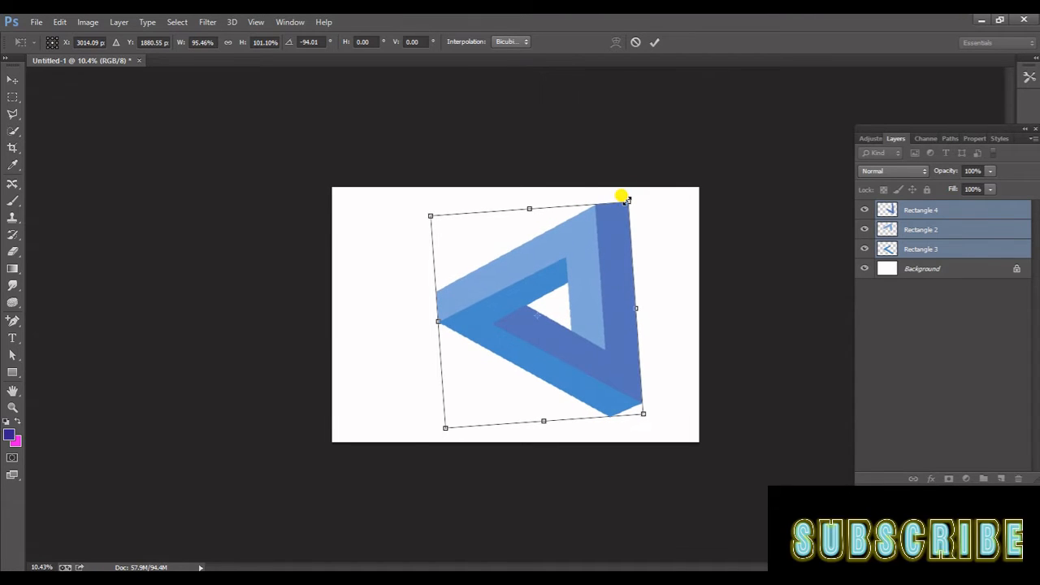
Step: Shift the rotated triangle left, adjust its size and proportions slightly, and apply the transformation
{"action": "left_click_drag", "start_coordinate": [539, 320], "coordinate": [520, 331]}
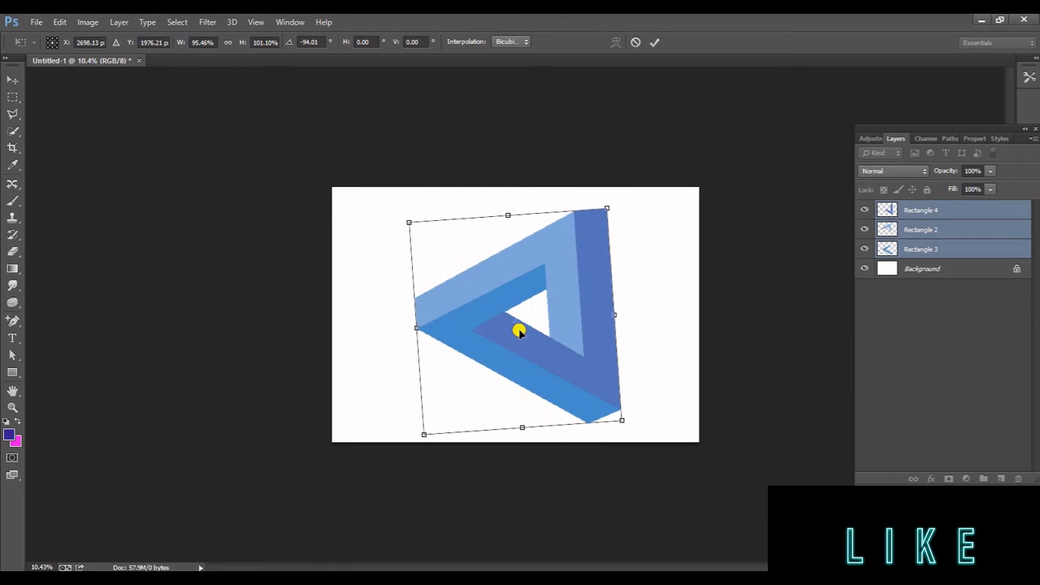
{"action": "left_click_drag", "start_coordinate": [608, 206], "coordinate": [615, 196]}
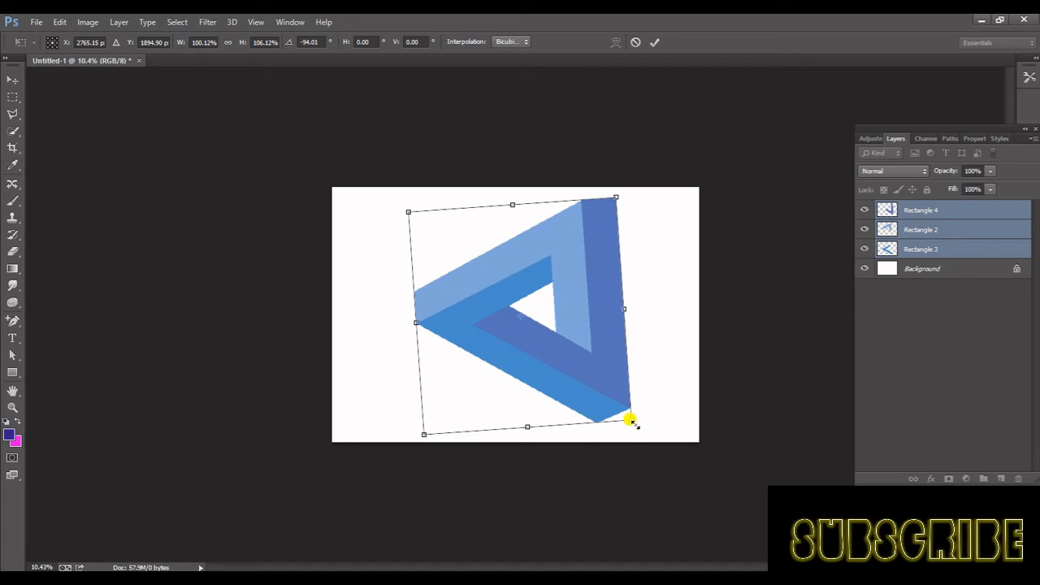
{"action": "left_click_drag", "start_coordinate": [632, 419], "coordinate": [599, 390]}
{"action": "left_click_drag", "start_coordinate": [619, 197], "coordinate": [613, 206]}
{"action": "left_click_drag", "start_coordinate": [385, 220], "coordinate": [407, 221]}
{"action": "left_click_drag", "start_coordinate": [503, 278], "coordinate": [493, 271]}
{"action": "left_click", "coordinate": [655, 42]}
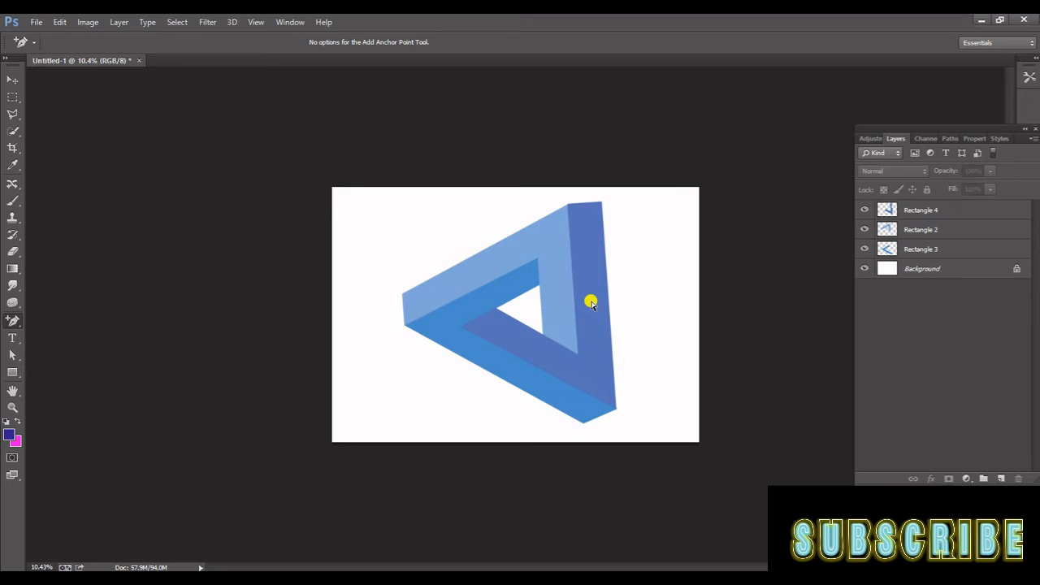
Step: Give the Rectangle 4 layer an Inner Shadow with 7% opacity, 19 px distance, 36% choke, 141 px size and 0% noise
{"action": "left_click", "coordinate": [924, 213]}
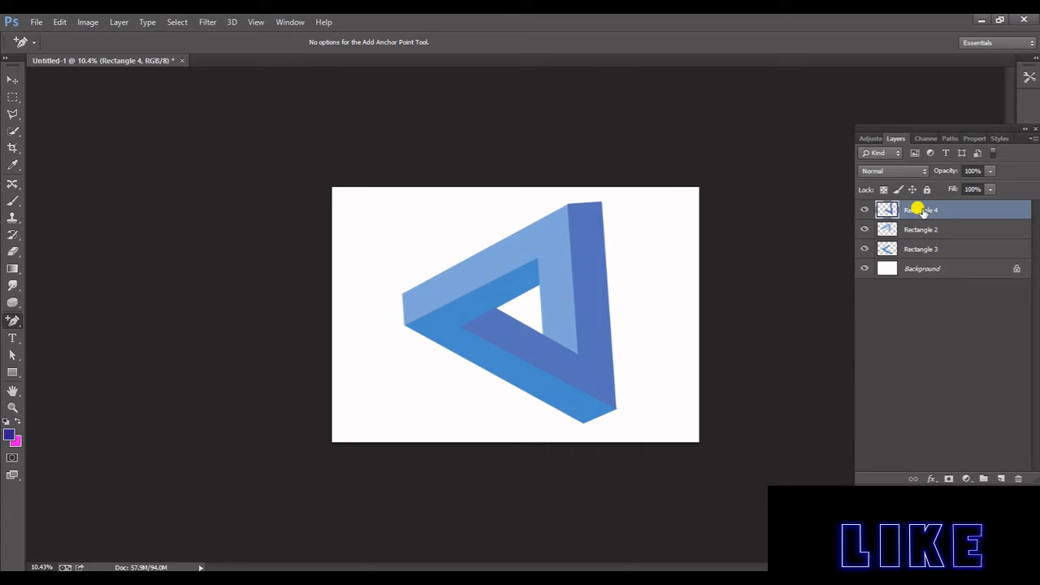
{"action": "left_click", "coordinate": [932, 479]}
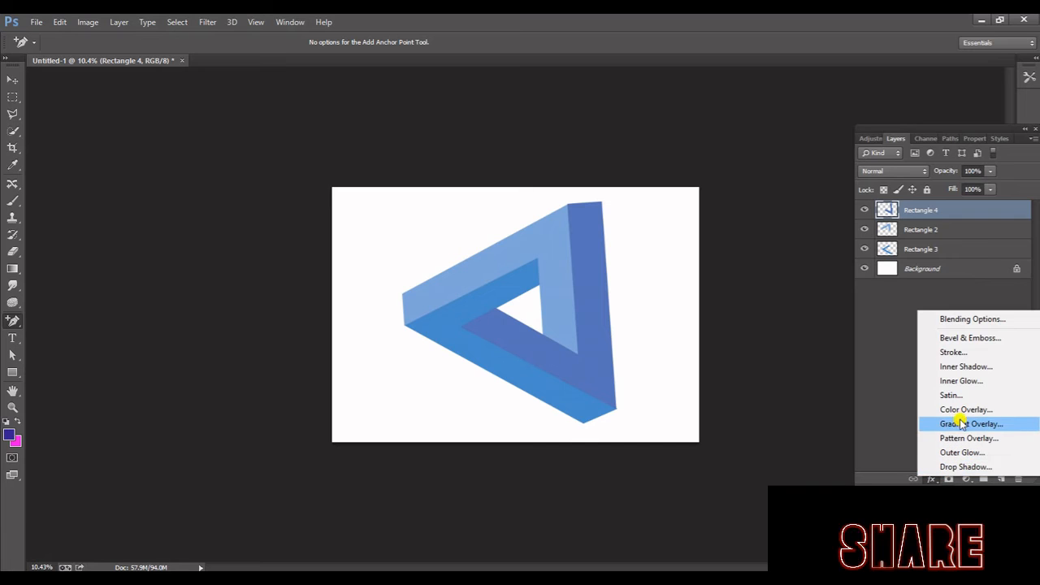
{"action": "left_click", "coordinate": [964, 367]}
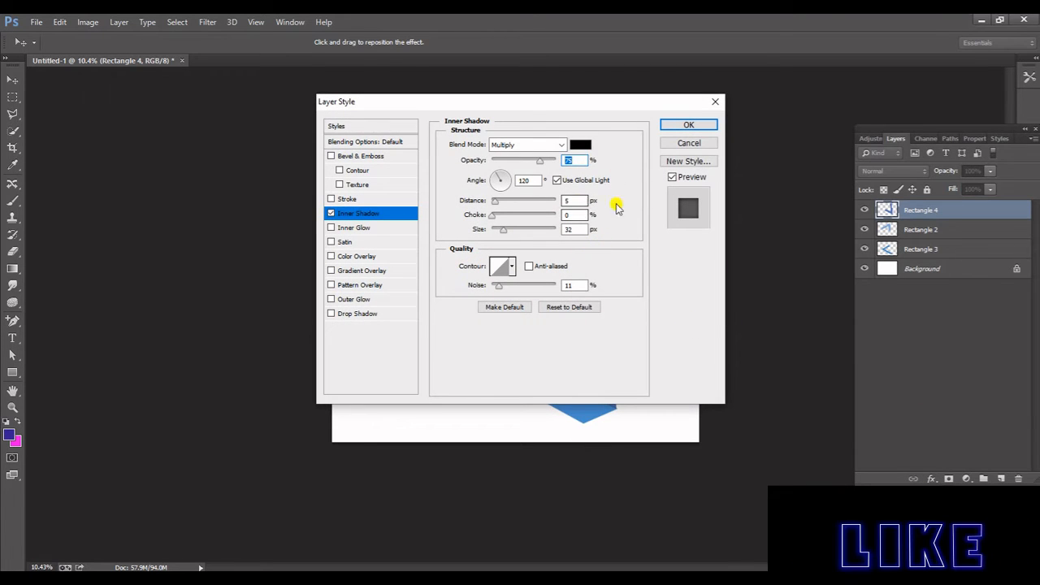
{"action": "left_click_drag", "start_coordinate": [553, 106], "coordinate": [223, 162]}
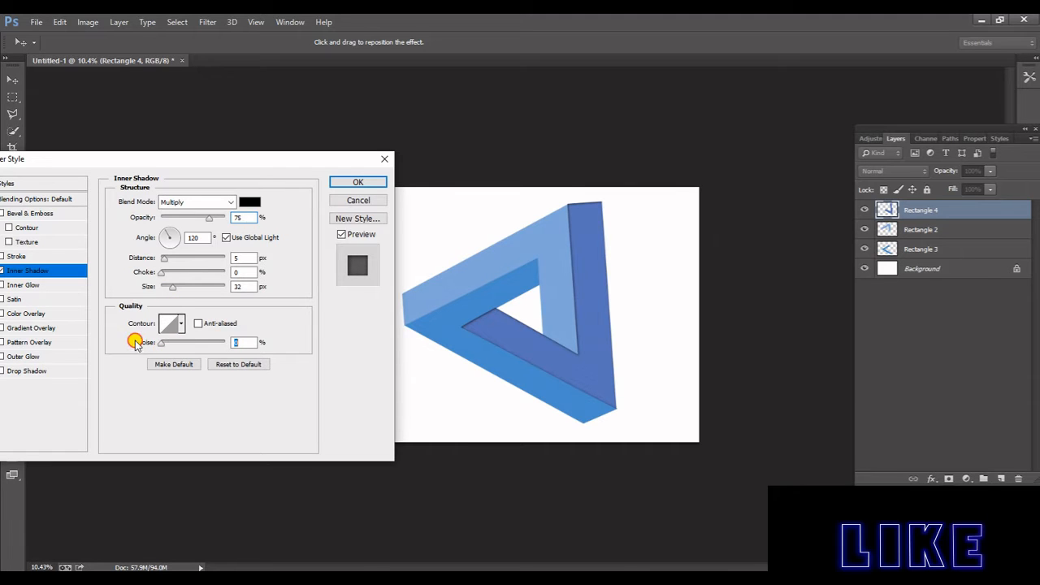
{"action": "mouse_move", "coordinate": [164, 265]}
{"action": "left_mouse_down"}
{"action": "mouse_move", "coordinate": [175, 266]}
{"action": "mouse_move", "coordinate": [169, 259]}
{"action": "left_mouse_up"}
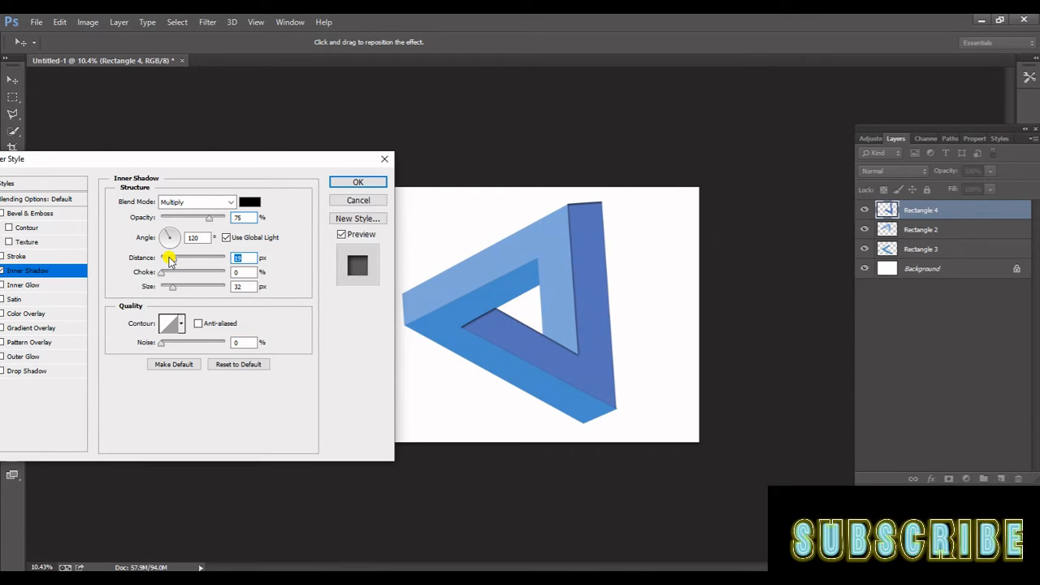
{"action": "left_click_drag", "start_coordinate": [163, 272], "coordinate": [185, 277]}
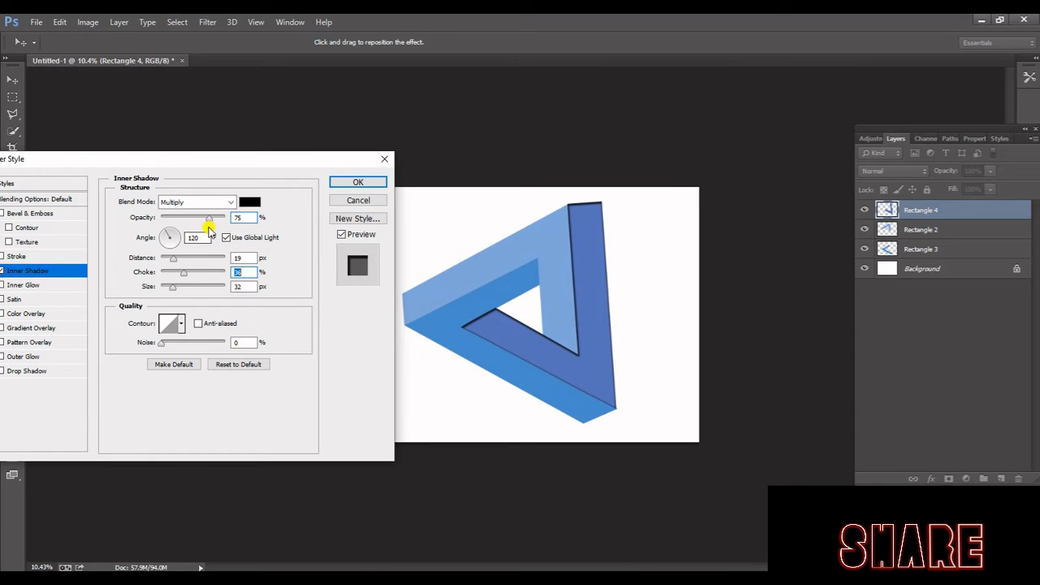
{"action": "left_click_drag", "start_coordinate": [208, 220], "coordinate": [180, 218]}
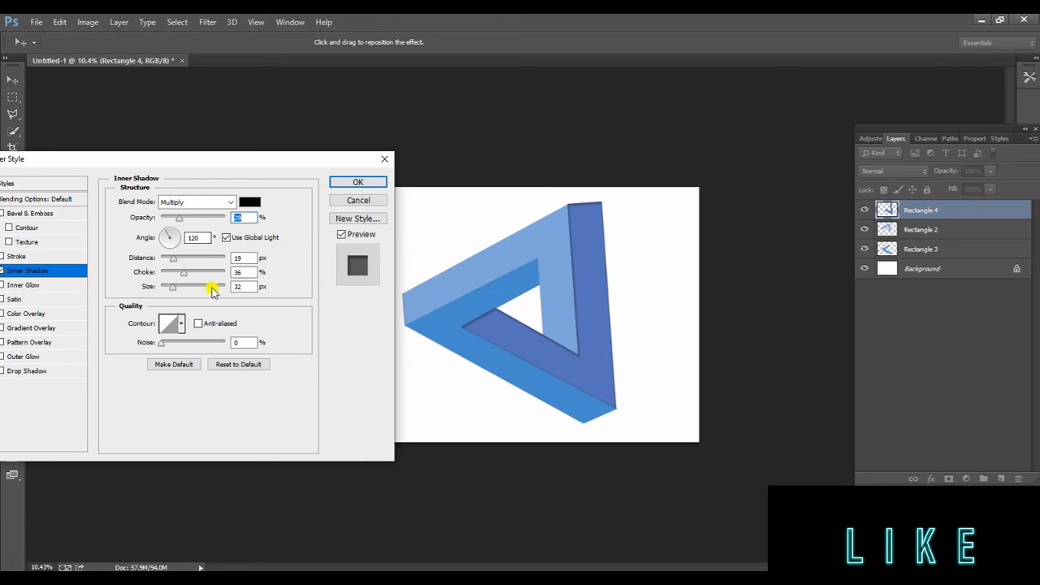
{"action": "left_click_drag", "start_coordinate": [174, 289], "coordinate": [183, 288]}
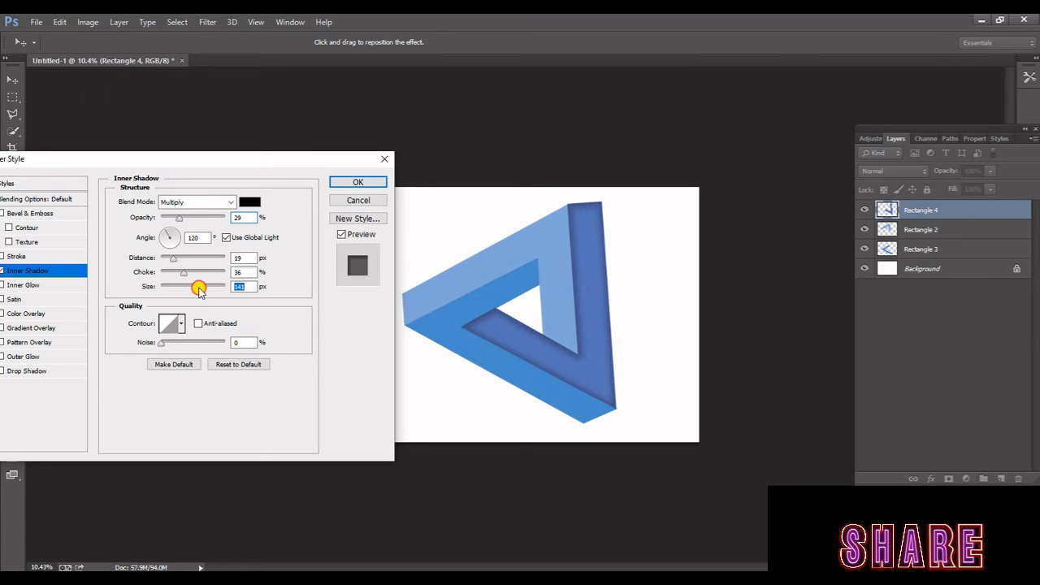
{"action": "left_click_drag", "start_coordinate": [177, 226], "coordinate": [165, 221]}
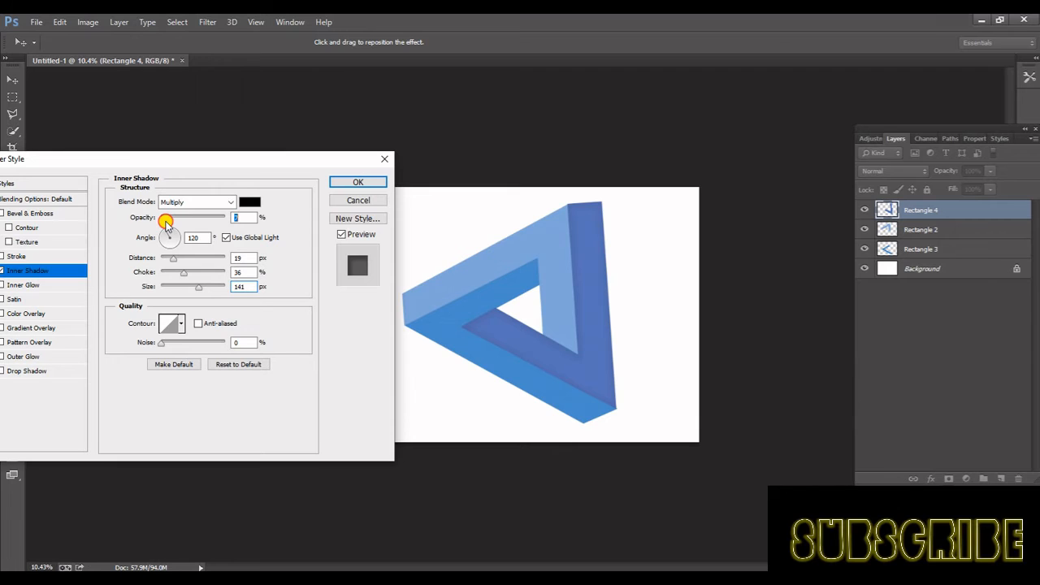
{"action": "left_click", "coordinate": [337, 182]}
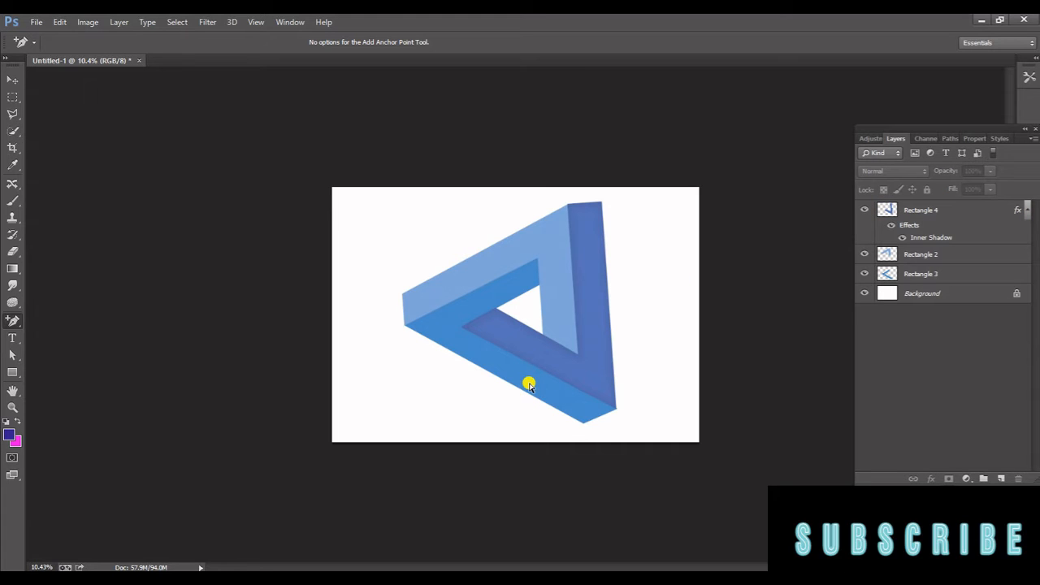
Step: Give the Rectangle 3 layer an Inner Shadow with 29% opacity, 128 px size and 0% noise
{"action": "left_click", "coordinate": [908, 274]}
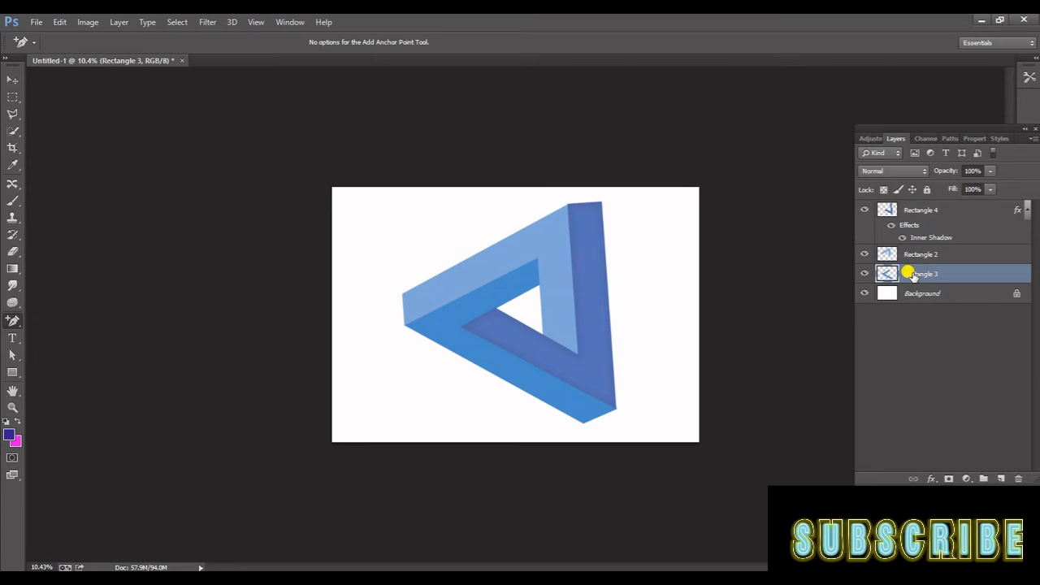
{"action": "left_click", "coordinate": [931, 478]}
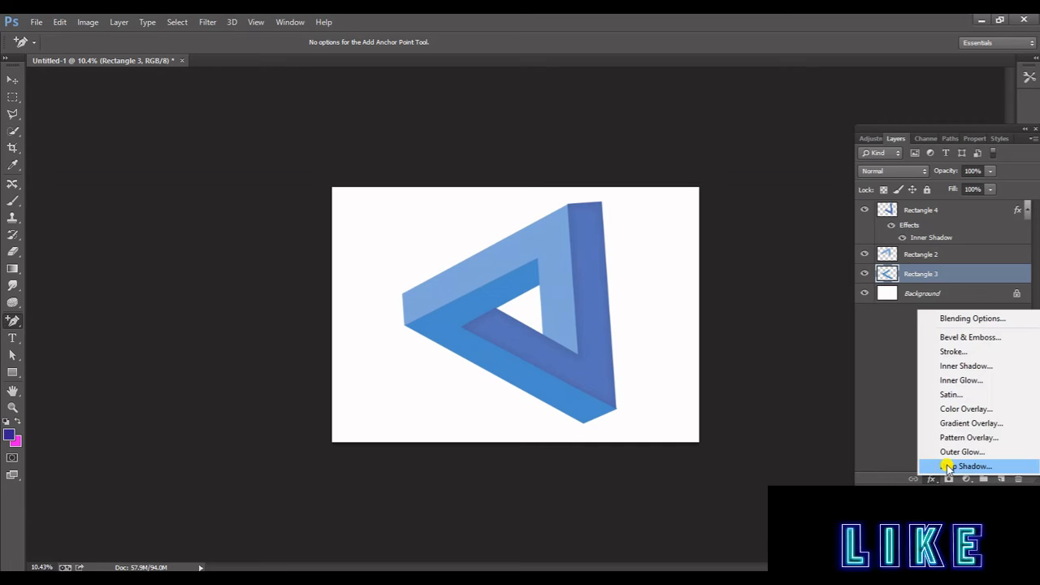
{"action": "left_click", "coordinate": [959, 366]}
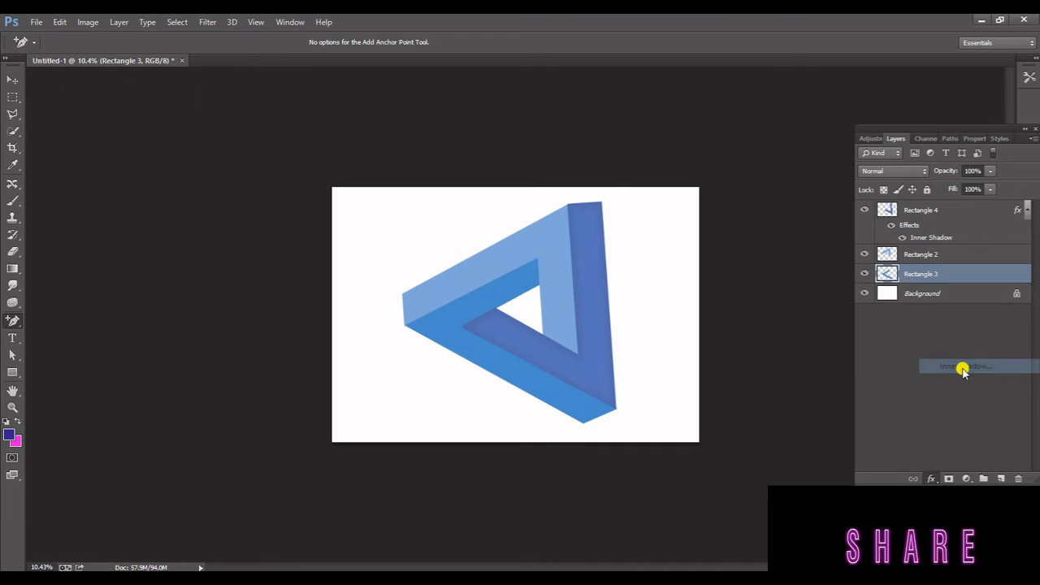
{"action": "left_click_drag", "start_coordinate": [594, 109], "coordinate": [231, 142]}
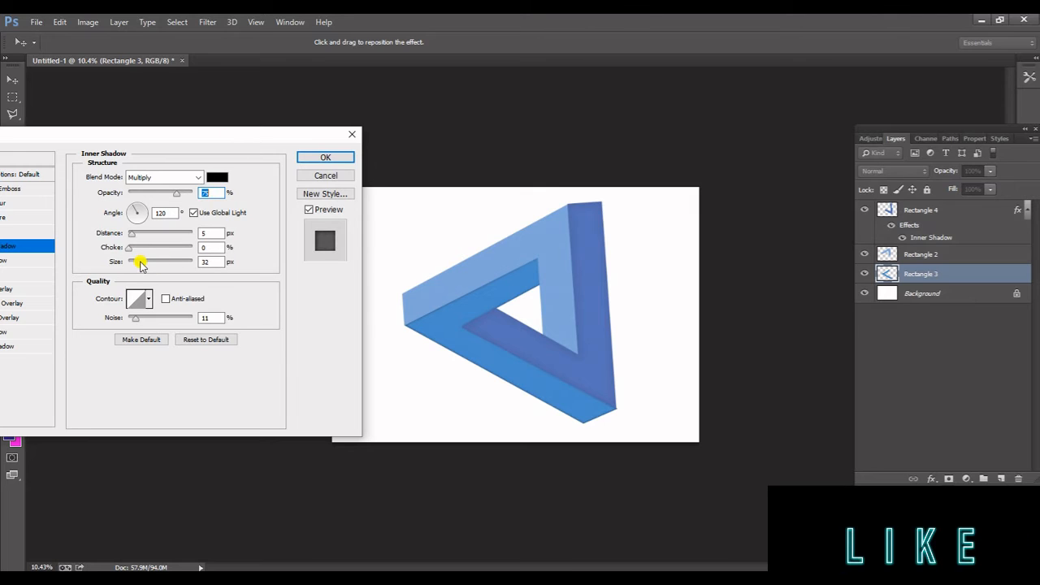
{"action": "left_click_drag", "start_coordinate": [141, 266], "coordinate": [156, 268]}
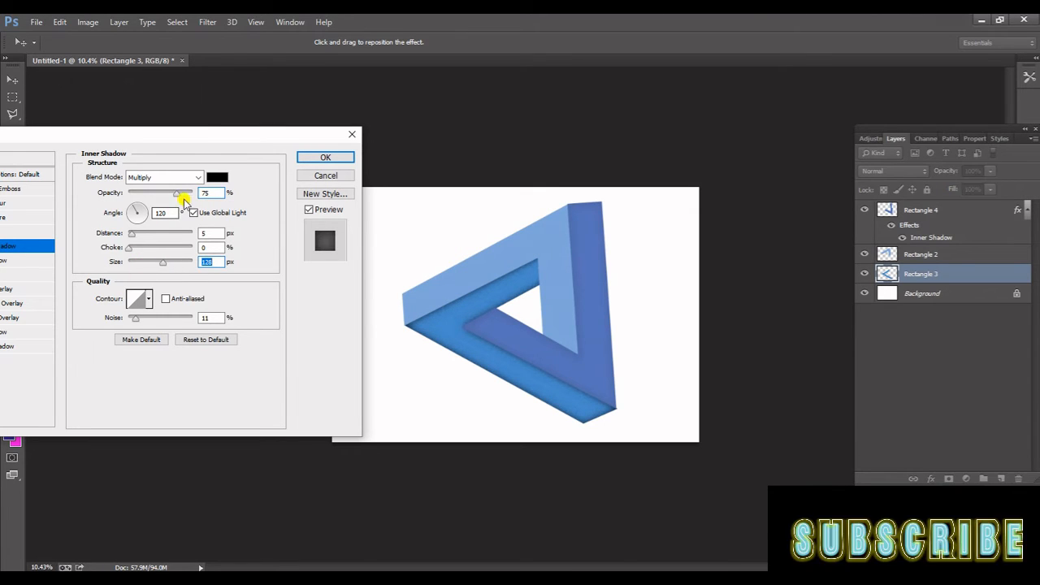
{"action": "left_click_drag", "start_coordinate": [174, 195], "coordinate": [165, 197]}
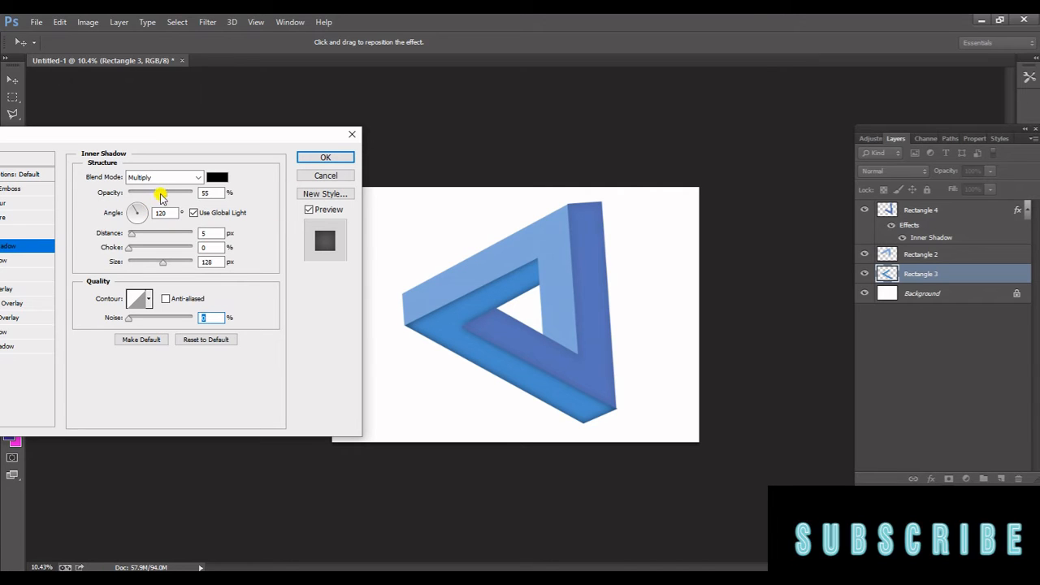
{"action": "left_click_drag", "start_coordinate": [162, 194], "coordinate": [146, 189]}
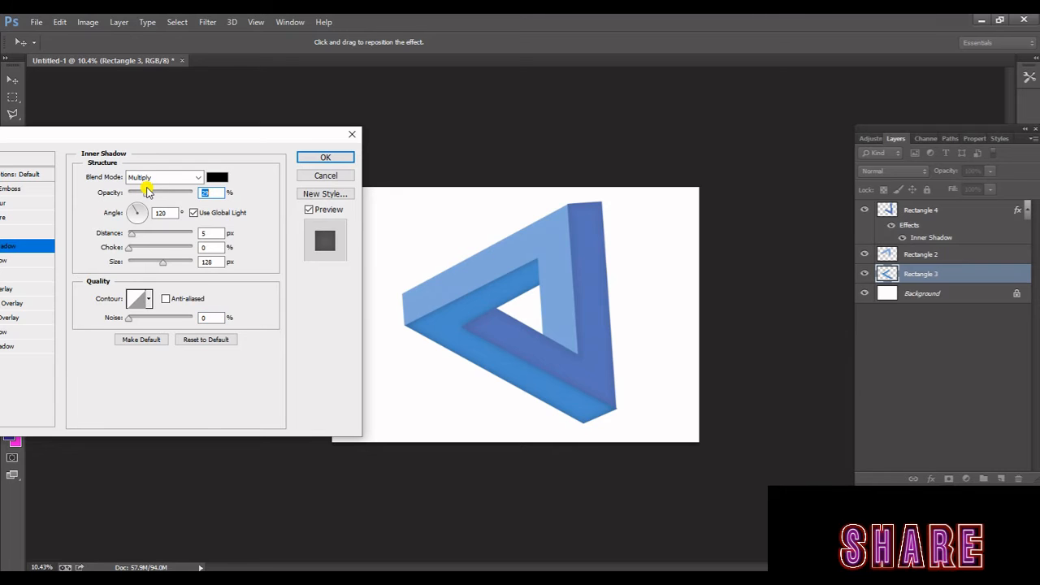
{"action": "left_click", "coordinate": [321, 159]}
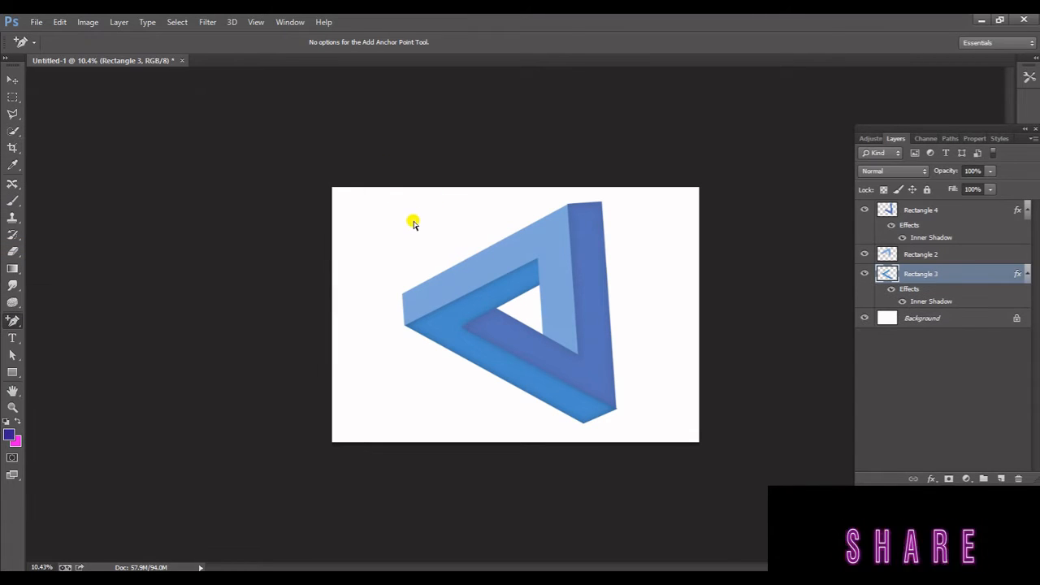
{"action": "left_click", "coordinate": [413, 222]}
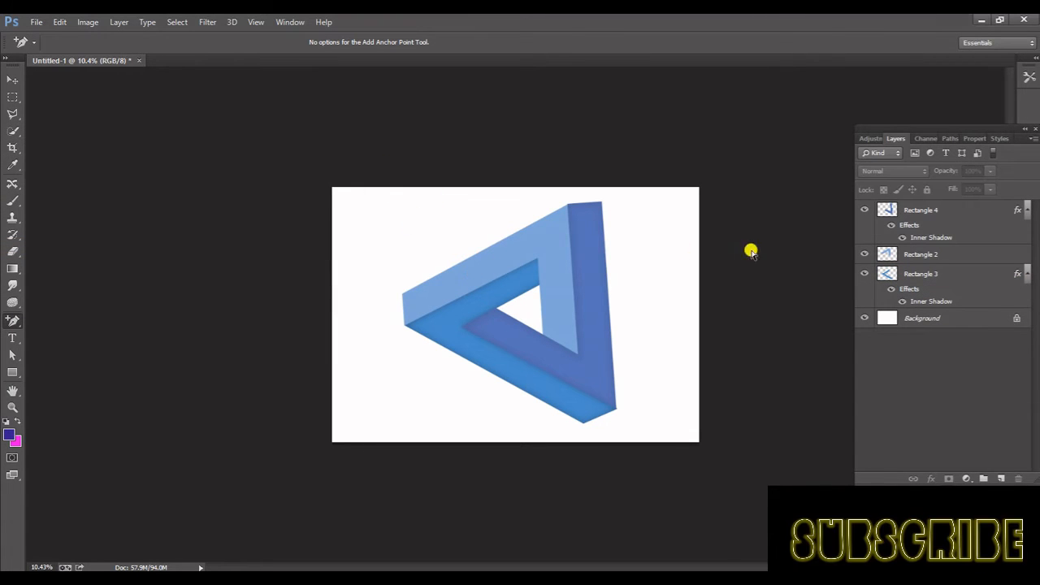
Step: Add an Inner Shadow to the Rectangle 2 layer with 28% opacity, 106 px size and 0% noise
{"action": "left_click", "coordinate": [925, 255]}
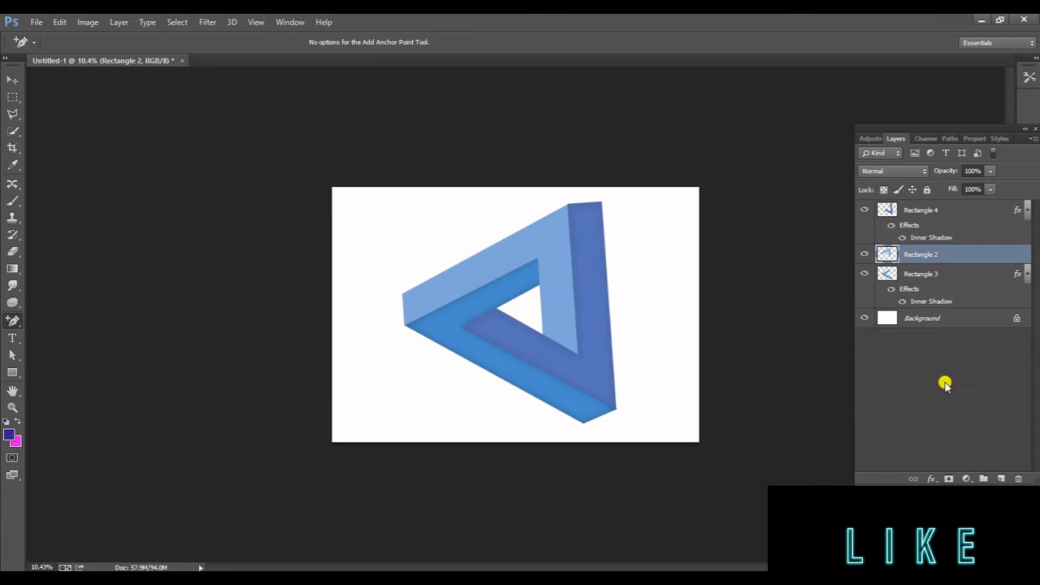
{"action": "left_click", "coordinate": [931, 479]}
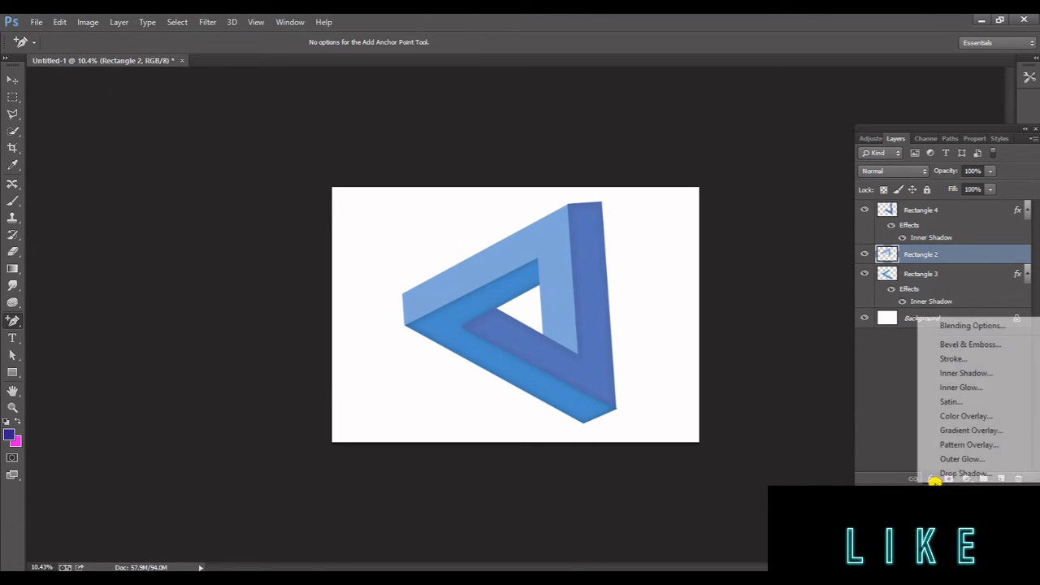
{"action": "left_click", "coordinate": [967, 373]}
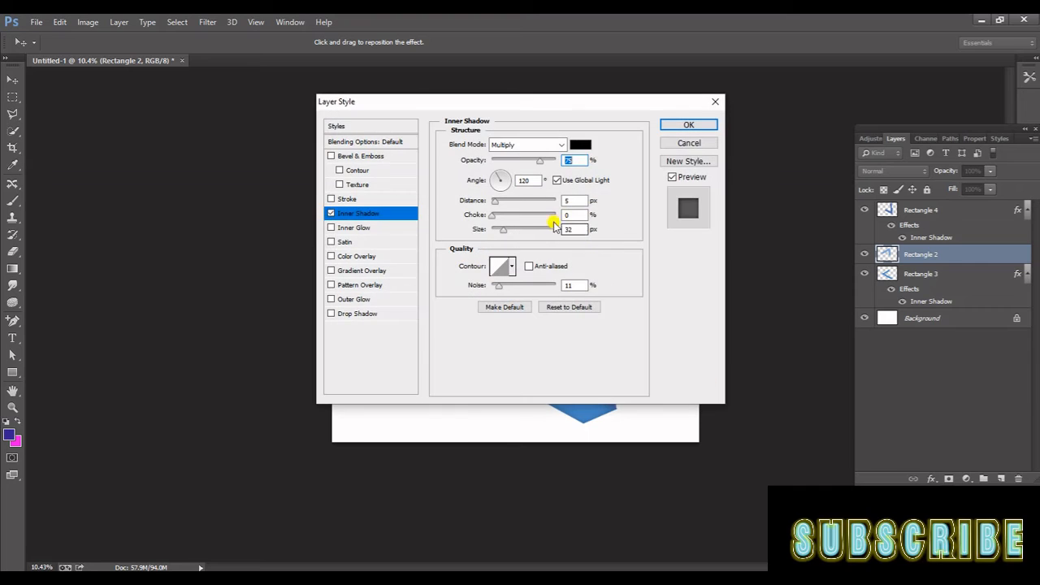
{"action": "left_click_drag", "start_coordinate": [532, 109], "coordinate": [182, 124]}
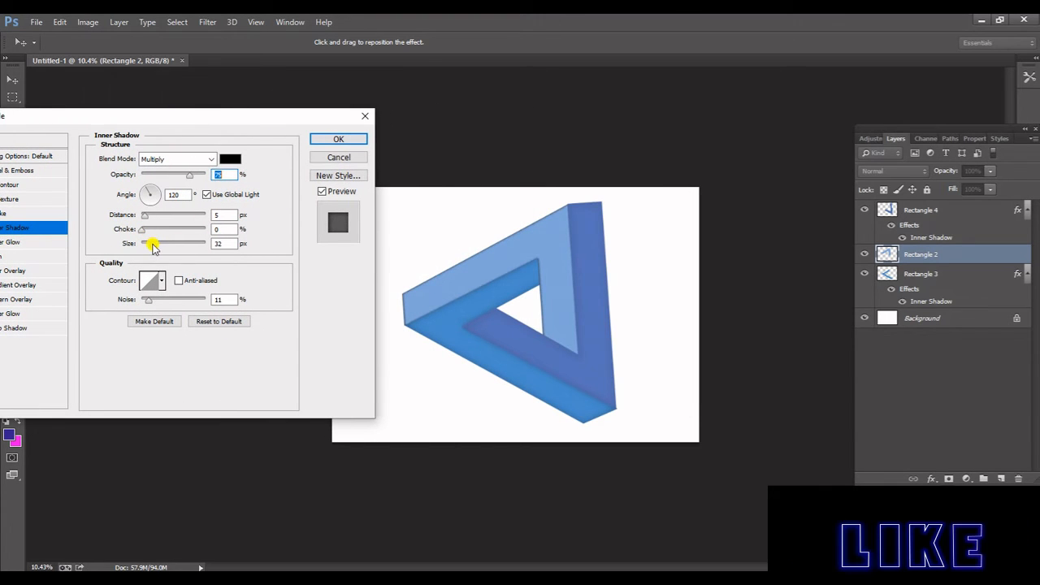
{"action": "left_click_drag", "start_coordinate": [152, 247], "coordinate": [171, 248]}
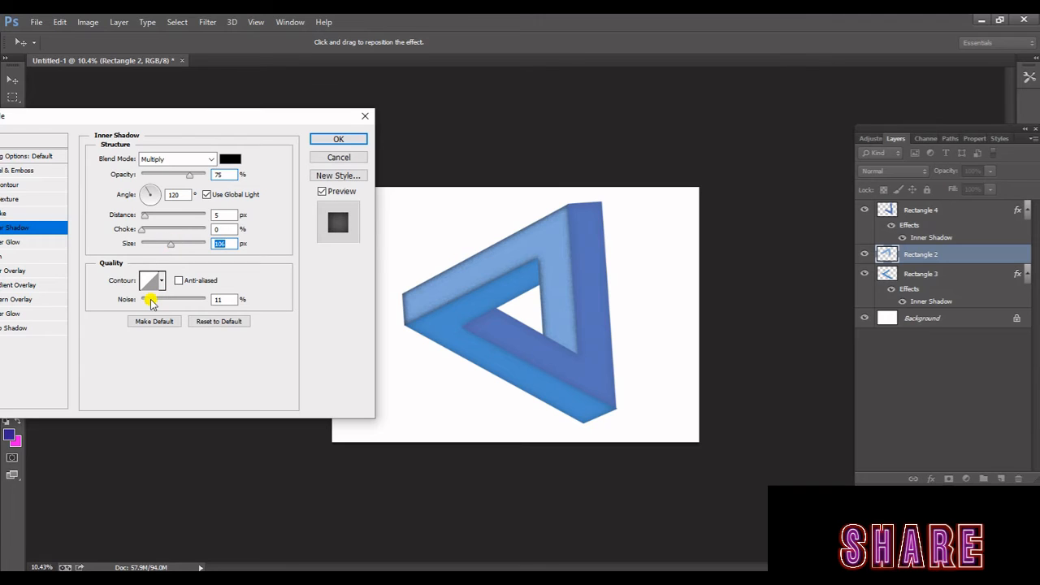
{"action": "left_click_drag", "start_coordinate": [191, 173], "coordinate": [163, 178]}
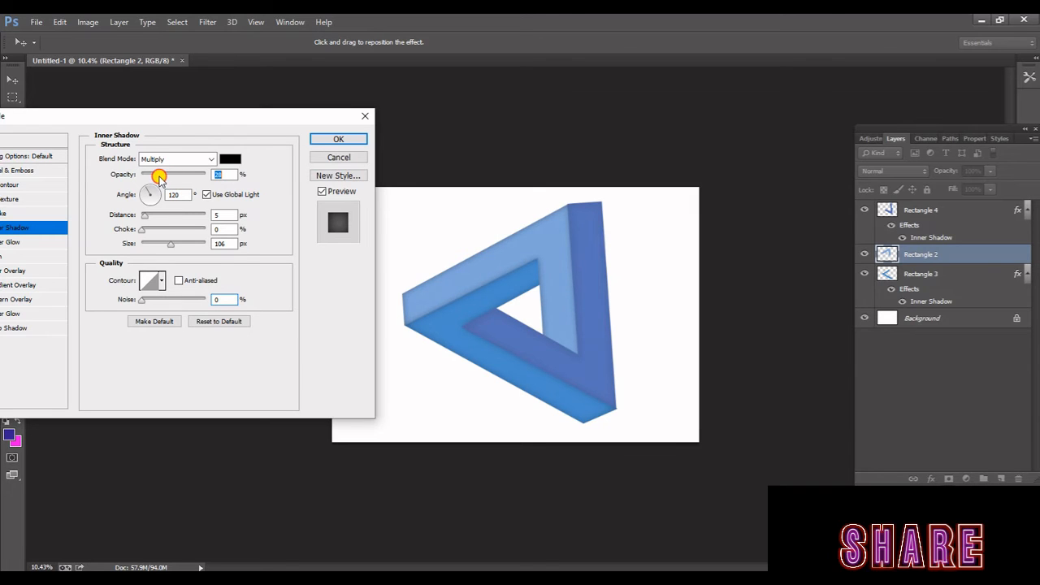
{"action": "left_click", "coordinate": [324, 139]}
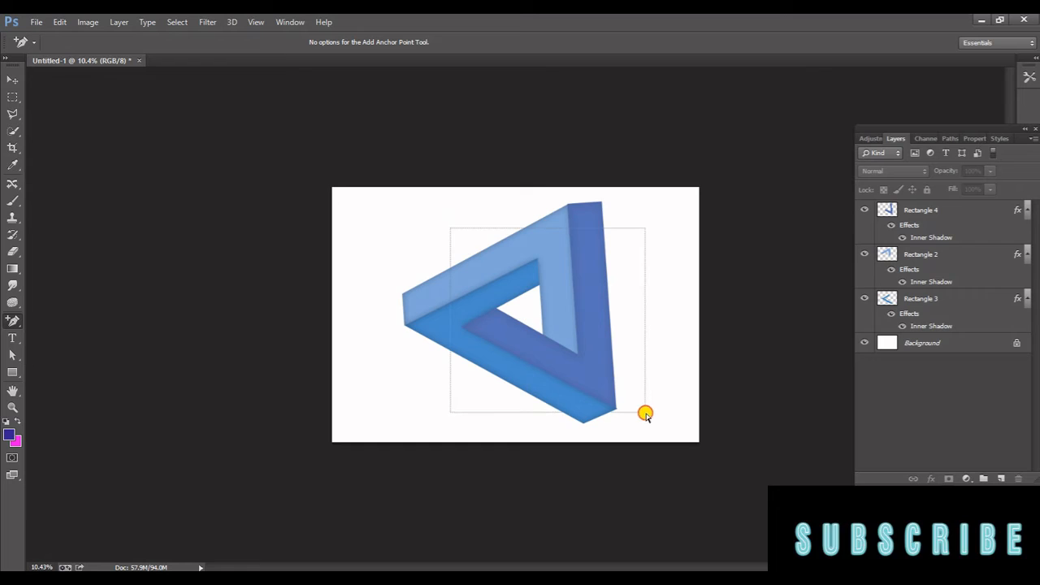
{"action": "left_click", "coordinate": [908, 300]}
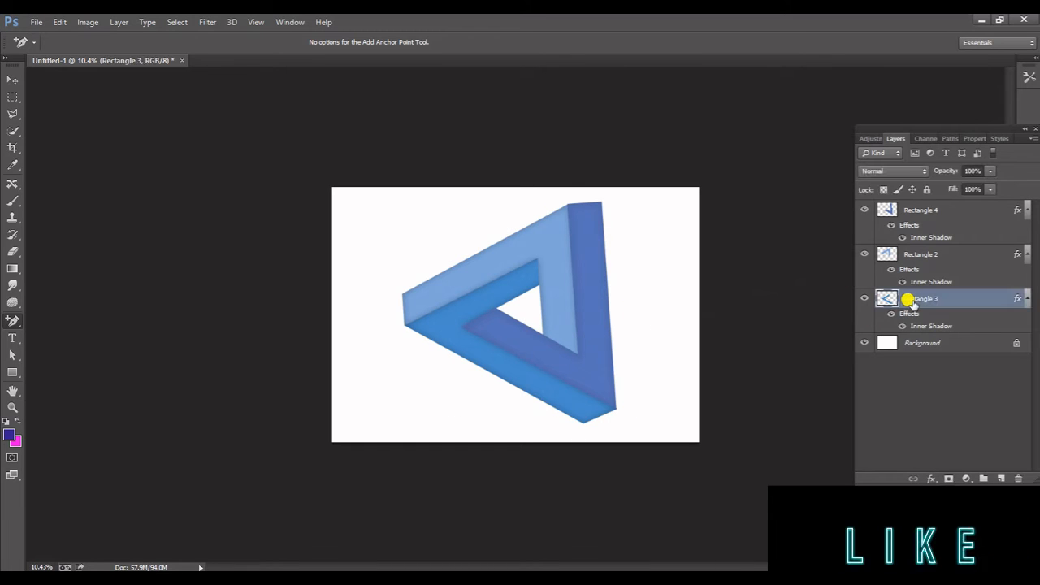
{"action": "left_click", "coordinate": [924, 260], "text": "shift"}
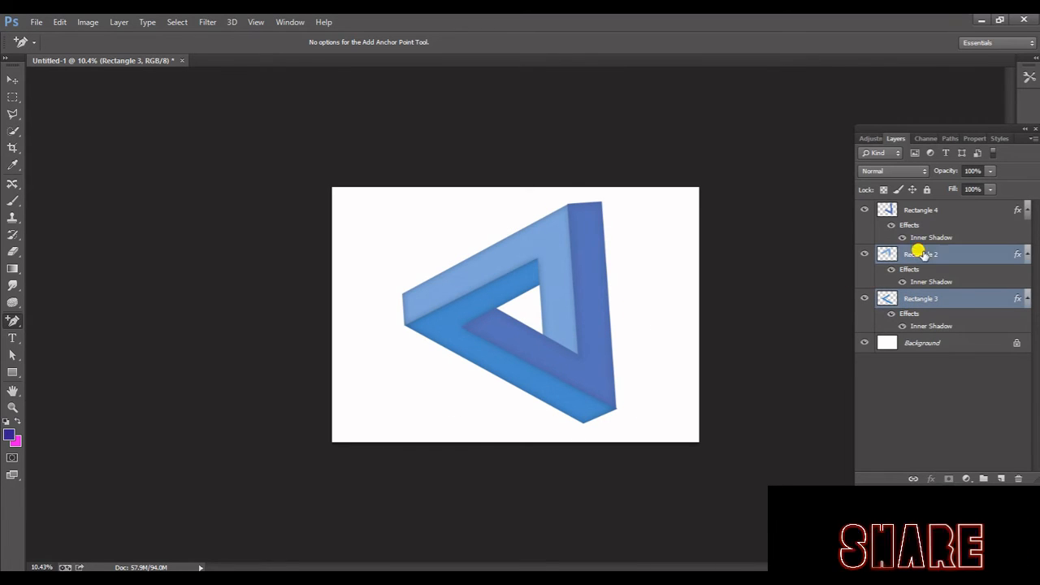
{"action": "left_click", "coordinate": [932, 211], "text": "shift"}
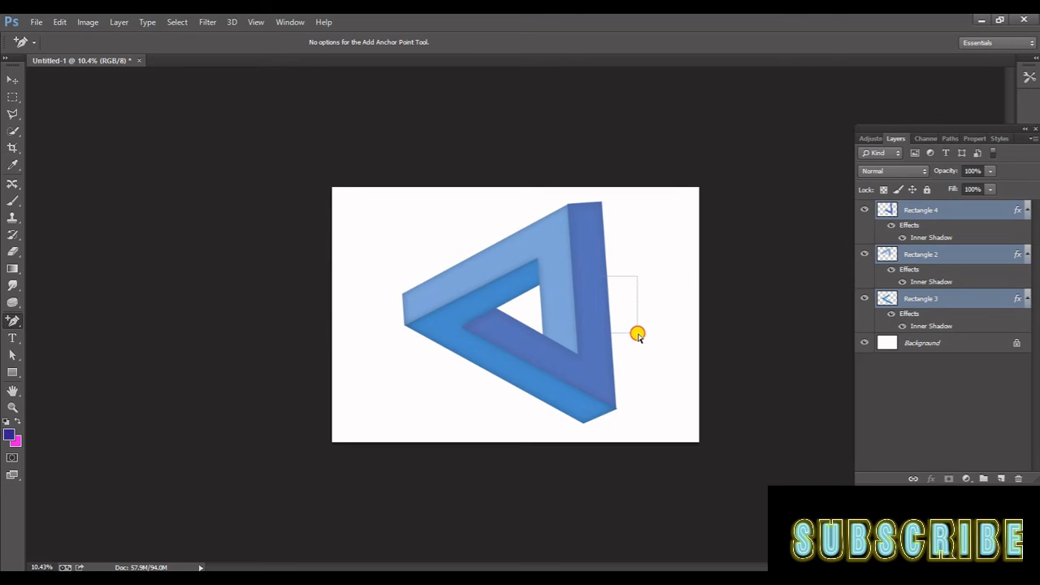
{"action": "left_click", "coordinate": [596, 325]}
{"action": "left_click_drag", "start_coordinate": [375, 206], "coordinate": [685, 429]}
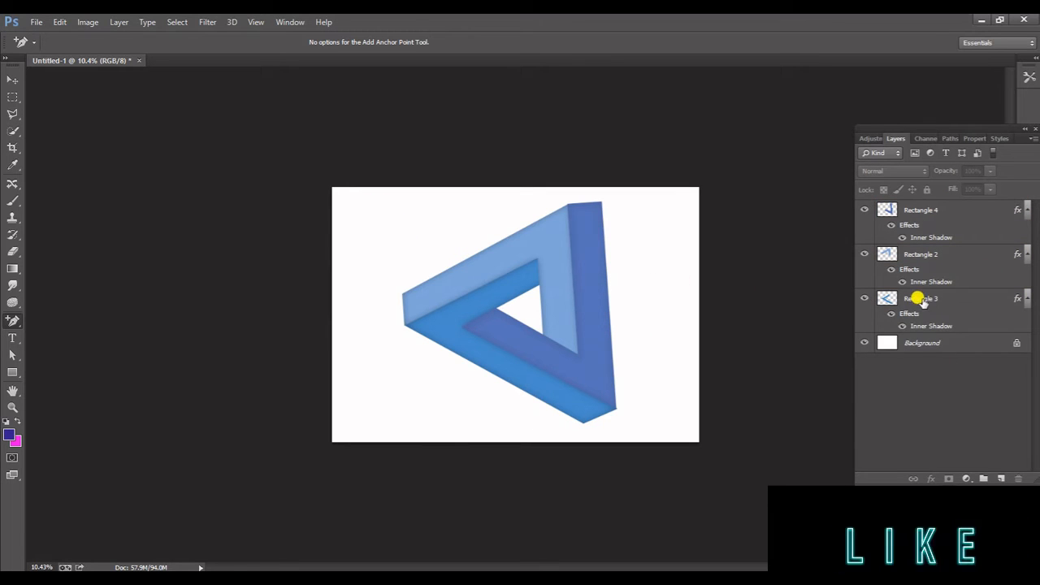
Step: Select all three triangle arms, scale them together to 96.08% width and 87.42% height, and shift them slightly right
{"action": "left_click", "coordinate": [12, 81]}
{"action": "left_click_drag", "start_coordinate": [389, 213], "coordinate": [608, 395]}
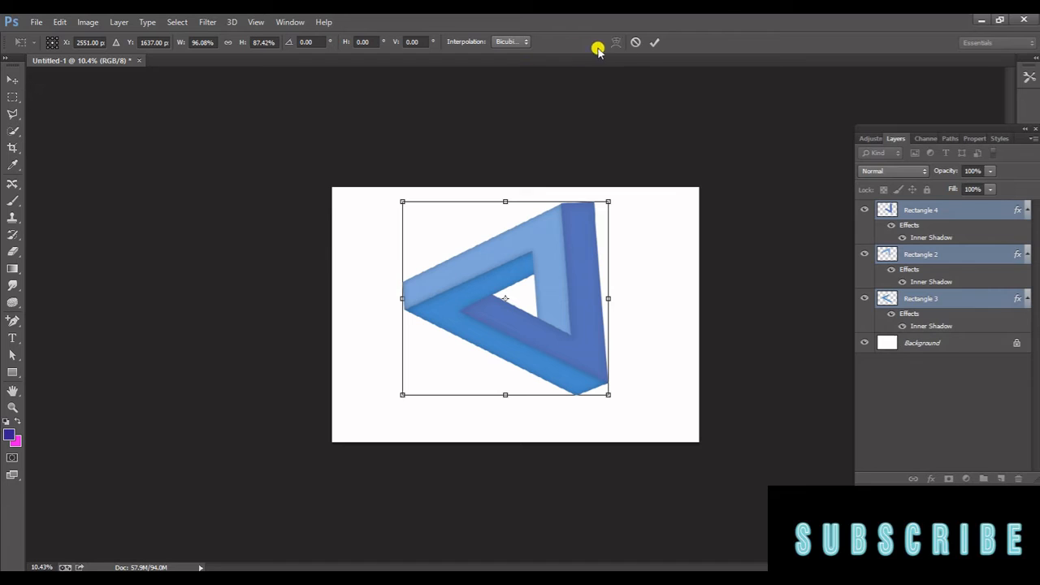
{"action": "left_click", "coordinate": [653, 42]}
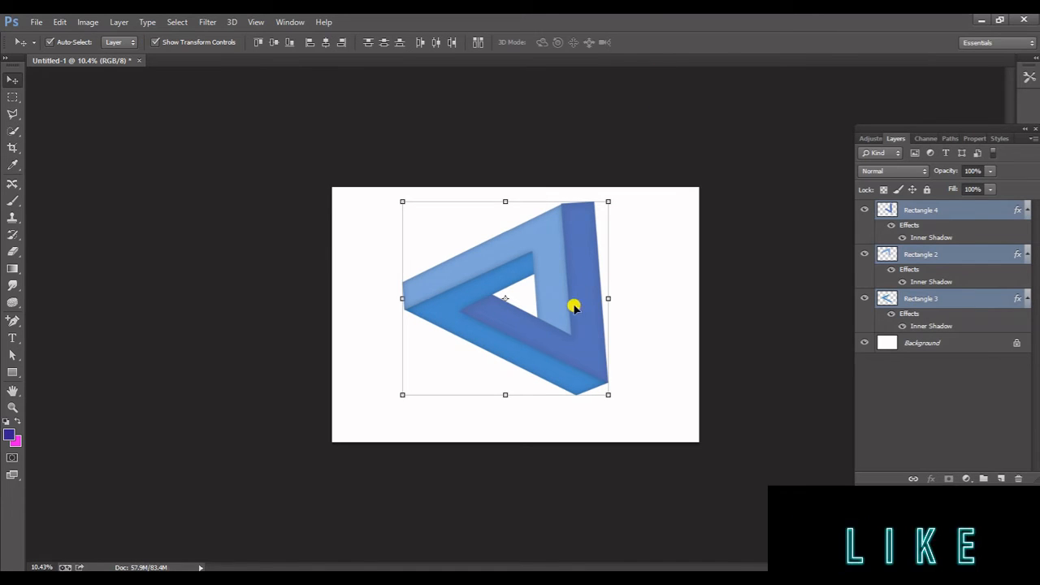
{"action": "left_click_drag", "start_coordinate": [561, 310], "coordinate": [572, 314]}
Step: Merge the three selected rectangle layers into one layer and shift the merged triangle slightly left
{"action": "right_click", "coordinate": [906, 247]}
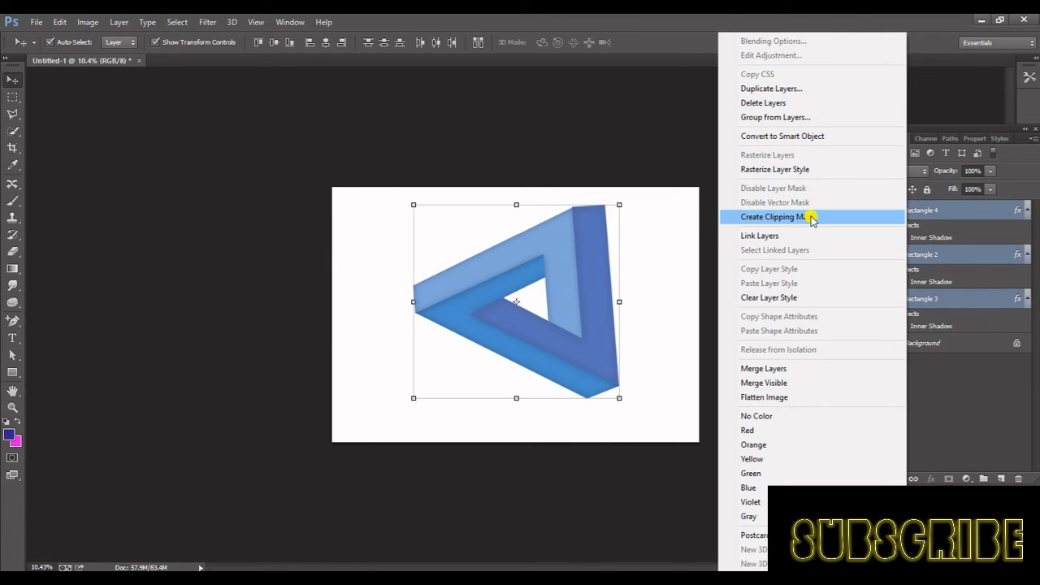
{"action": "left_click", "coordinate": [783, 368]}
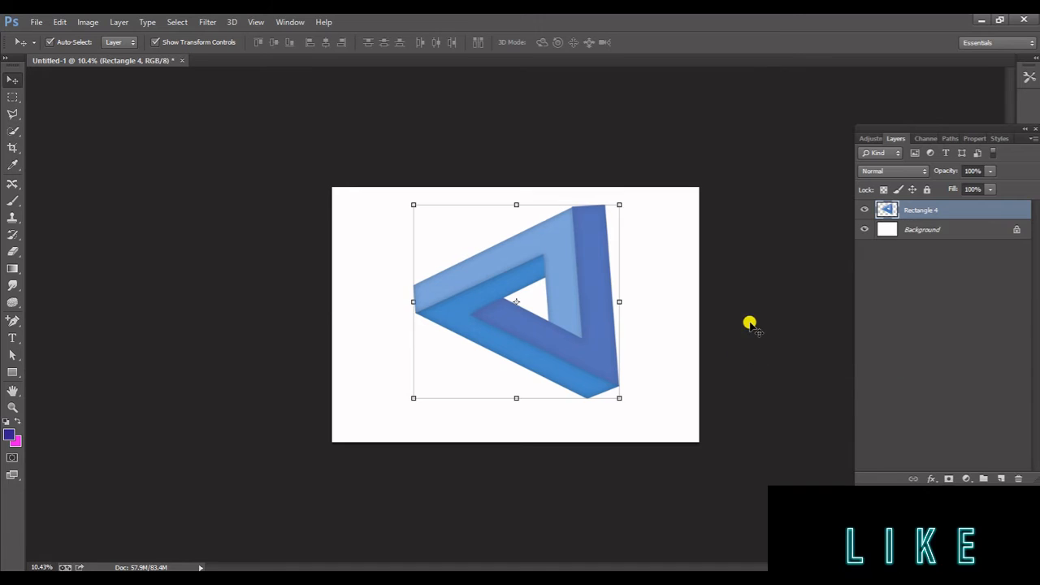
{"action": "mouse_move", "coordinate": [608, 339]}
{"action": "left_mouse_down"}
{"action": "mouse_move", "coordinate": [581, 336]}
{"action": "mouse_move", "coordinate": [591, 339]}
{"action": "left_mouse_up"}
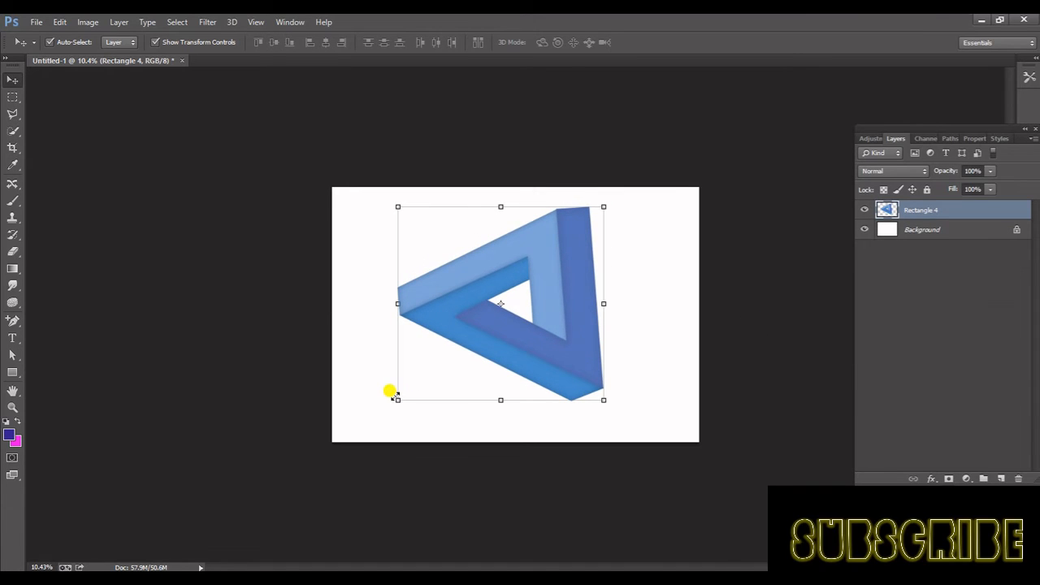
Step: Scale the merged triangle to 87.72% width and 92.65% height, and move it slightly down and left
{"action": "left_click_drag", "start_coordinate": [385, 398], "coordinate": [412, 383]}
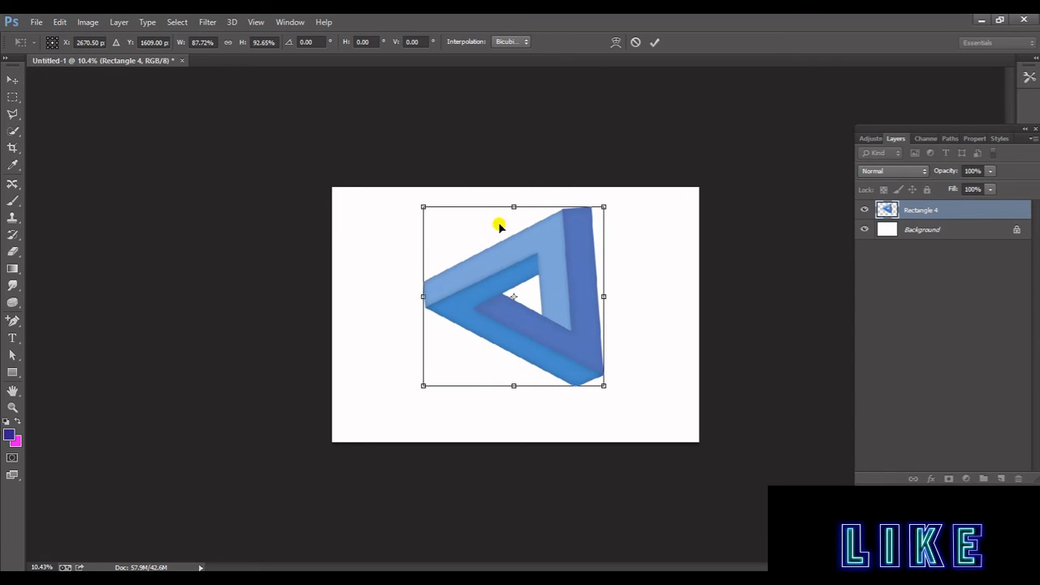
{"action": "left_click", "coordinate": [656, 47]}
{"action": "left_click_drag", "start_coordinate": [564, 304], "coordinate": [555, 315]}
Step: Rotate the merged triangle about 26 degrees counterclockwise so its base lies nearly horizontal, and reposition it near the canvas centre
{"action": "left_click_drag", "start_coordinate": [593, 407], "coordinate": [637, 356]}
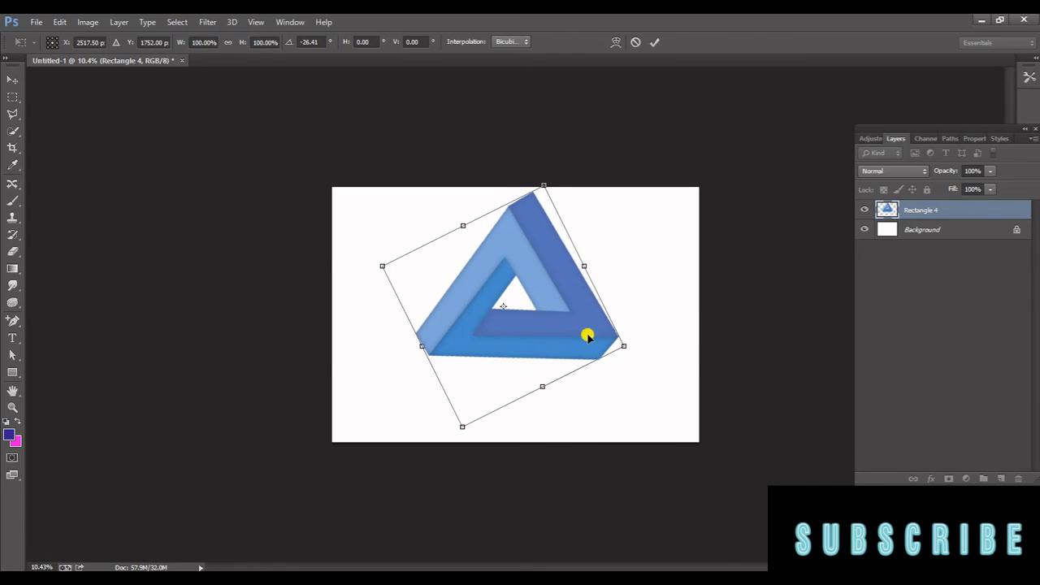
{"action": "left_click", "coordinate": [656, 42]}
{"action": "left_click_drag", "start_coordinate": [576, 325], "coordinate": [575, 342]}
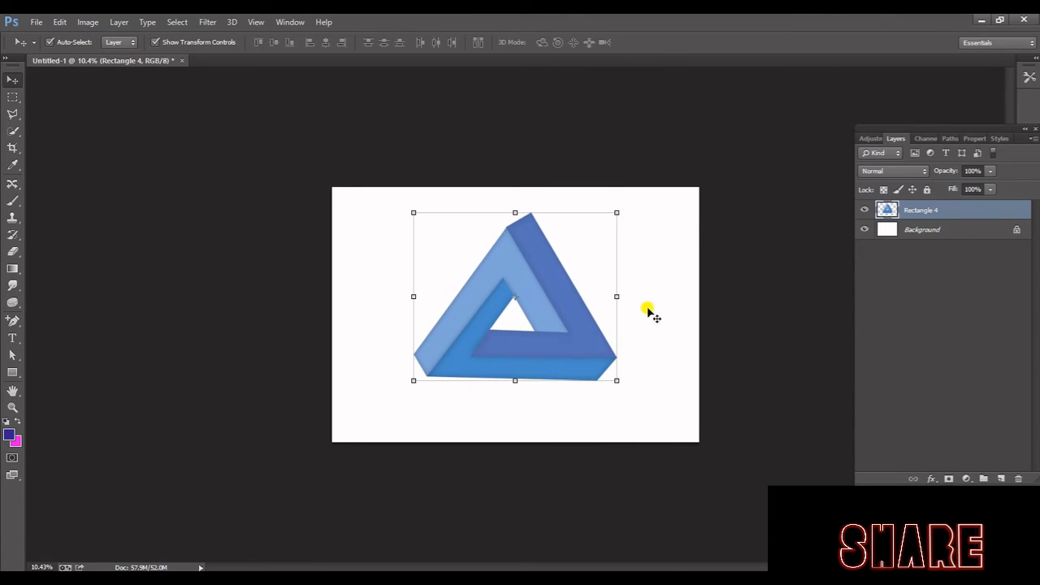
{"action": "left_click", "coordinate": [650, 266]}
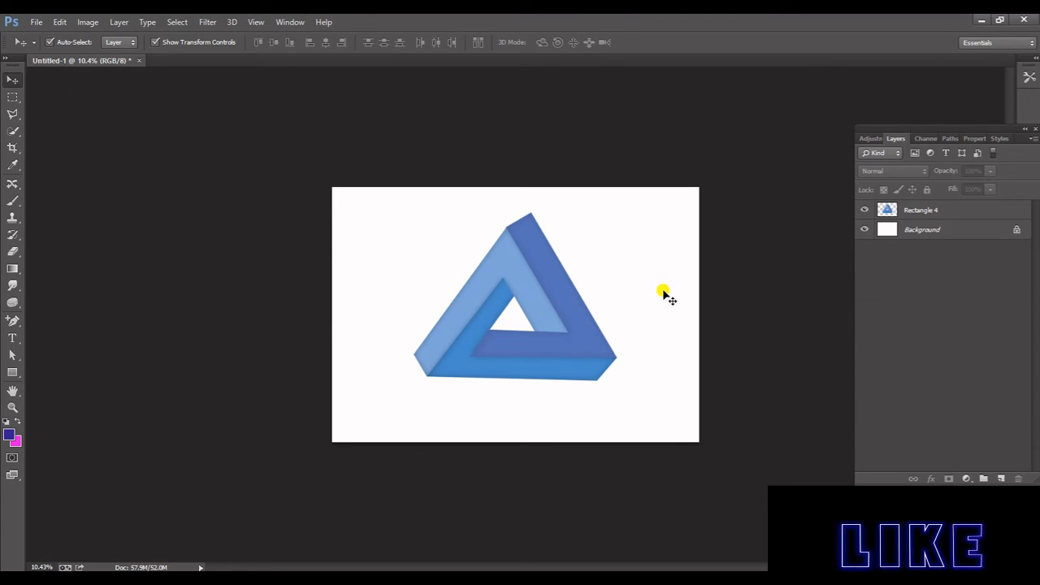
{"action": "left_click_drag", "start_coordinate": [598, 353], "coordinate": [605, 356]}
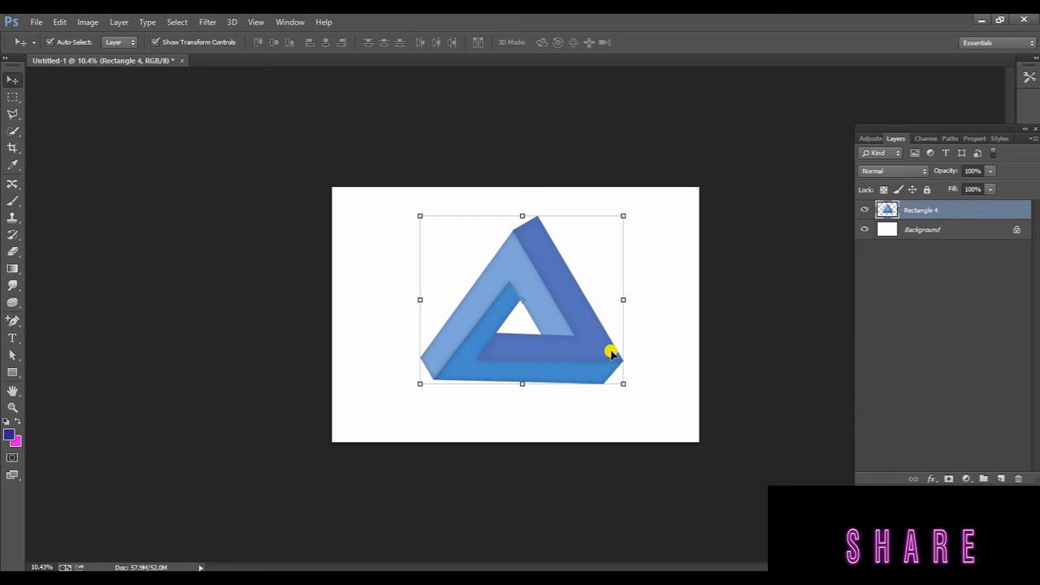